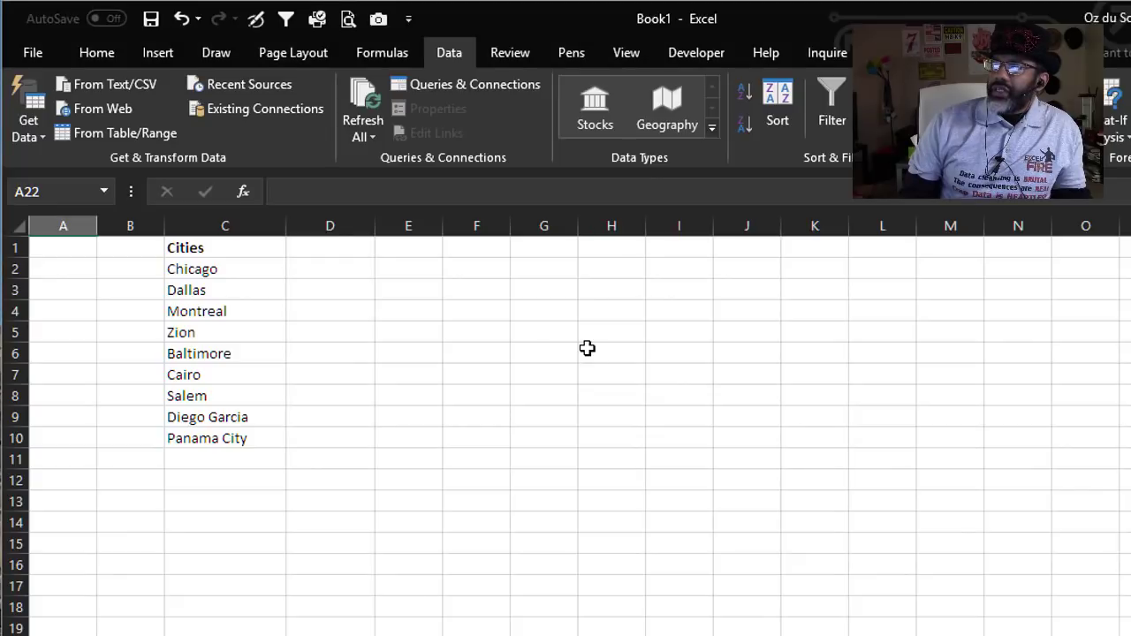
- Convert cities C2:C10 to Geography data types and widen the Data Selector to review Zion's candidates
drag(253, 267, 231, 438)
click(662, 117)
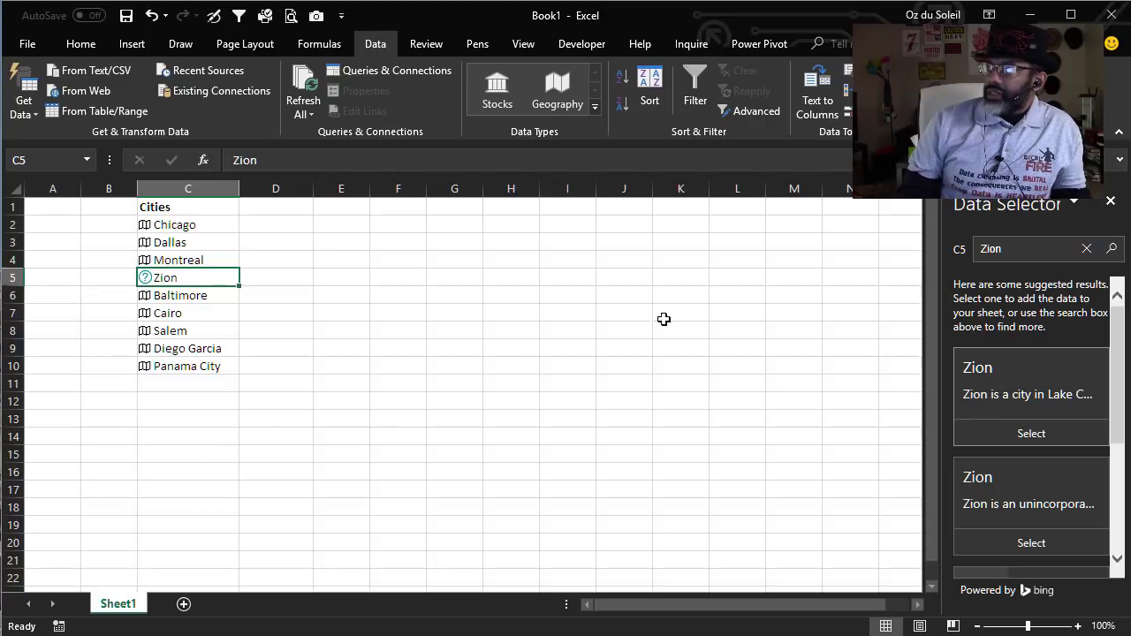
drag(943, 335, 666, 336)
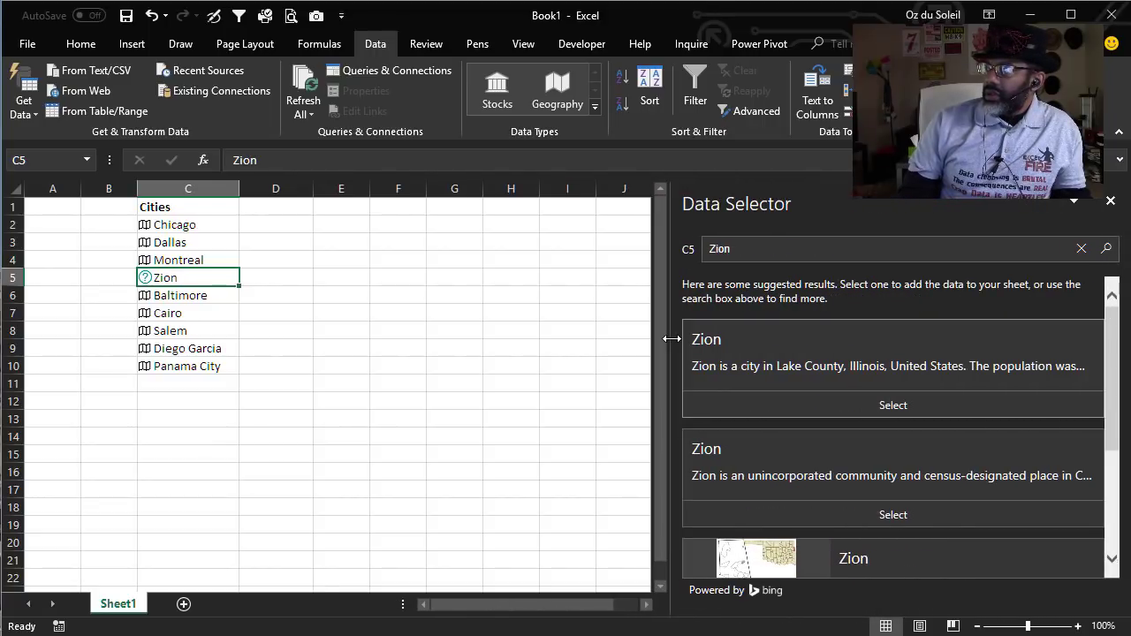
scroll(973, 428, down, 2)
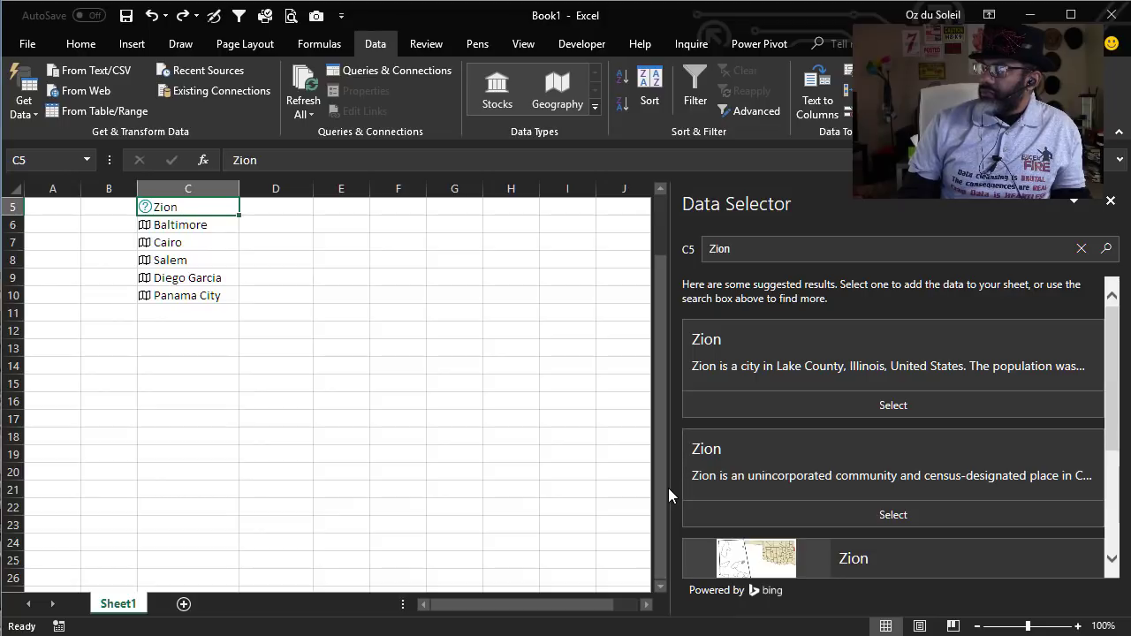
drag(670, 488, 396, 481)
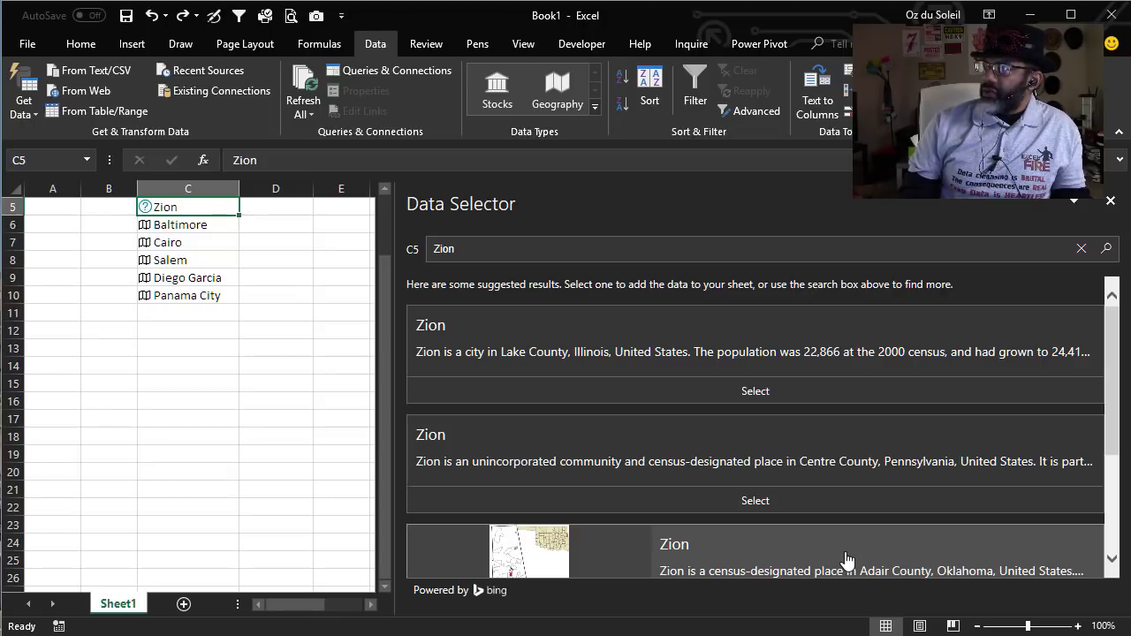
- Append a ', I' state hint to Zion in C5 so it resolves, then view Salem's data card
click(1111, 201)
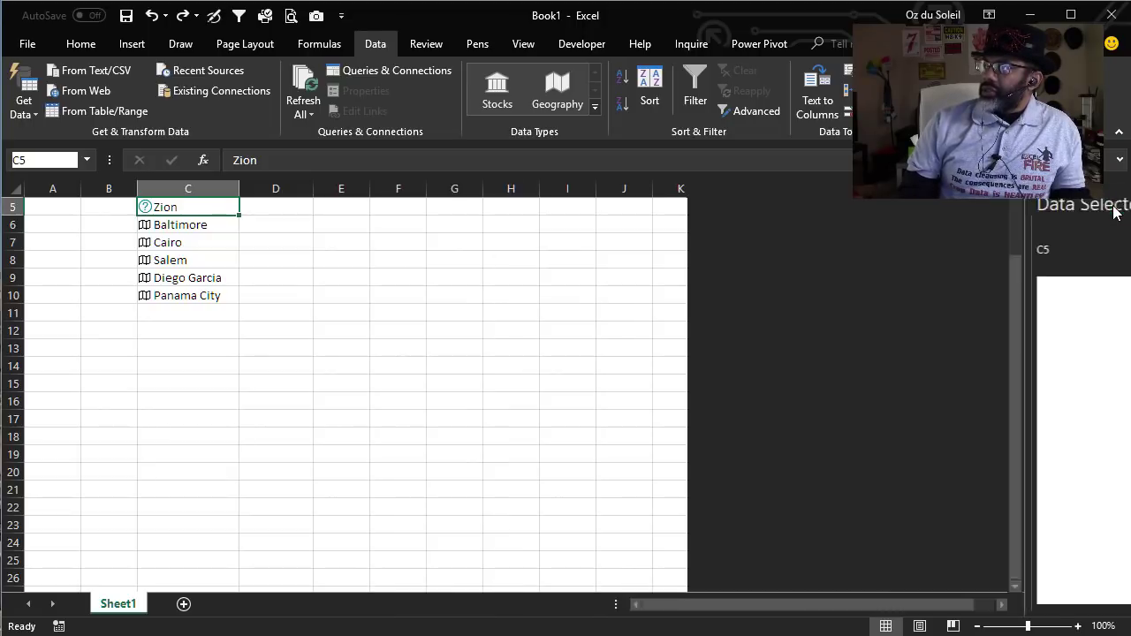
click(289, 154)
text(, IL)
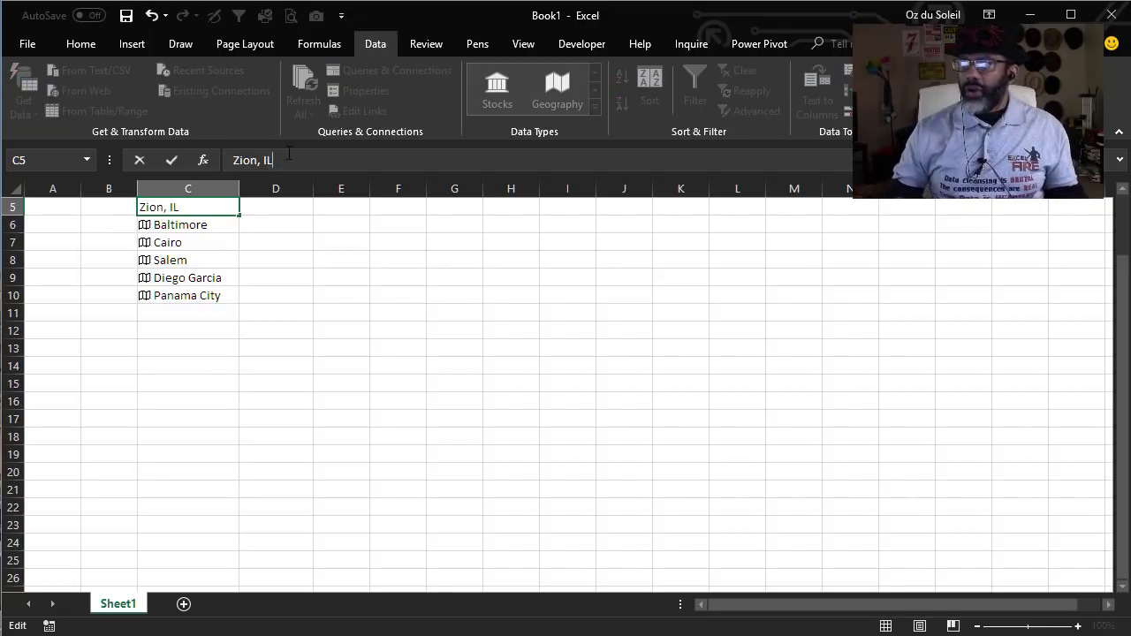
key(Return)
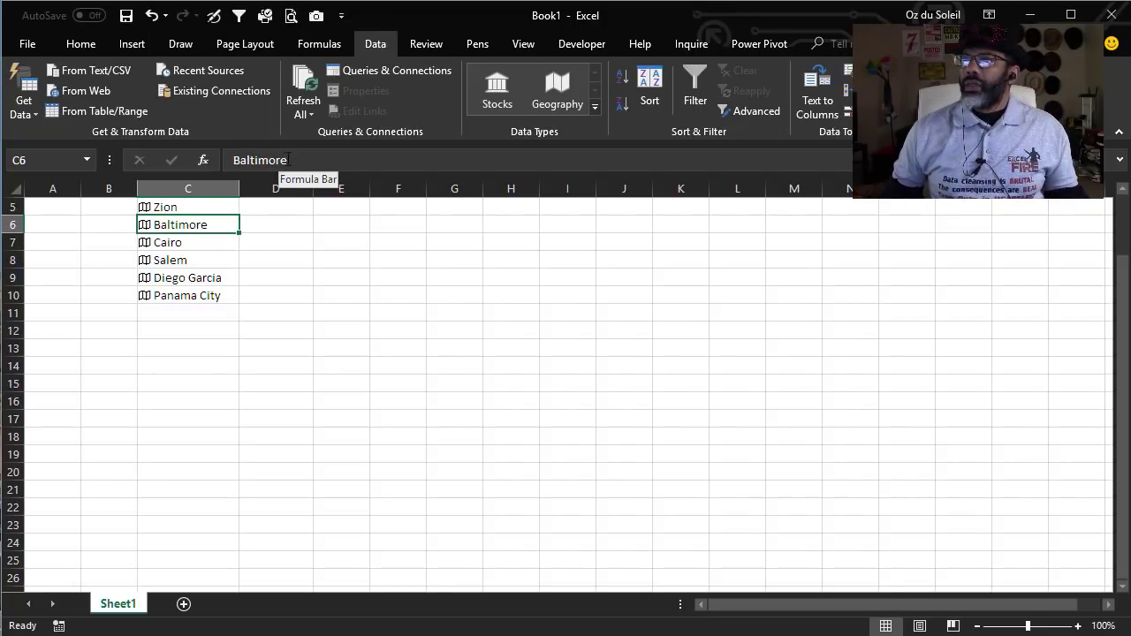
scroll(306, 379, up, 2)
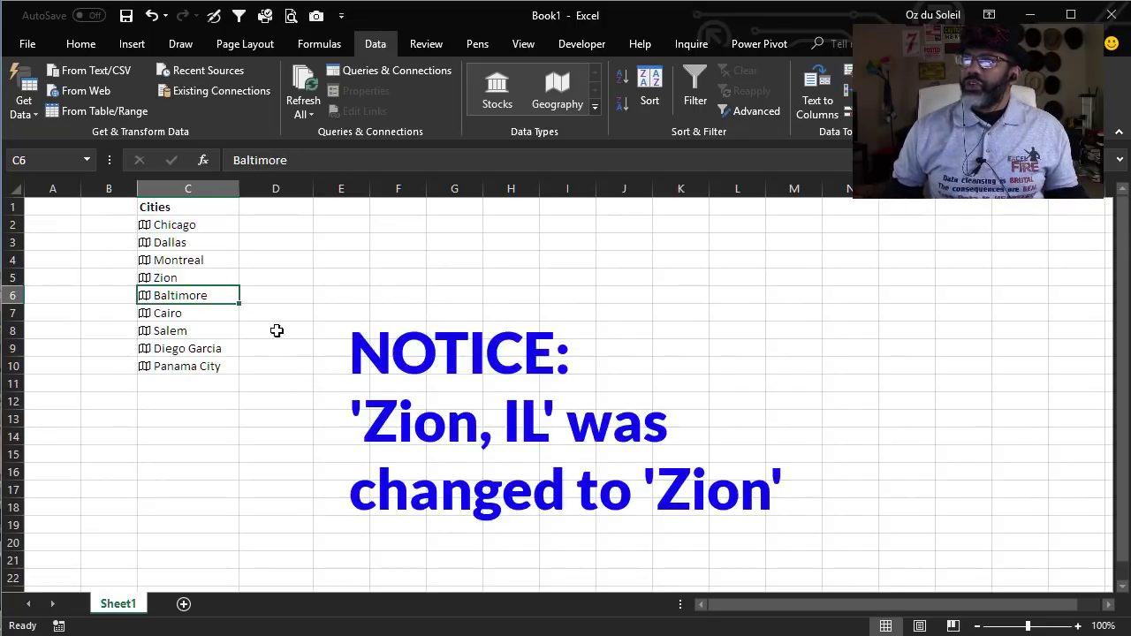
click(144, 333)
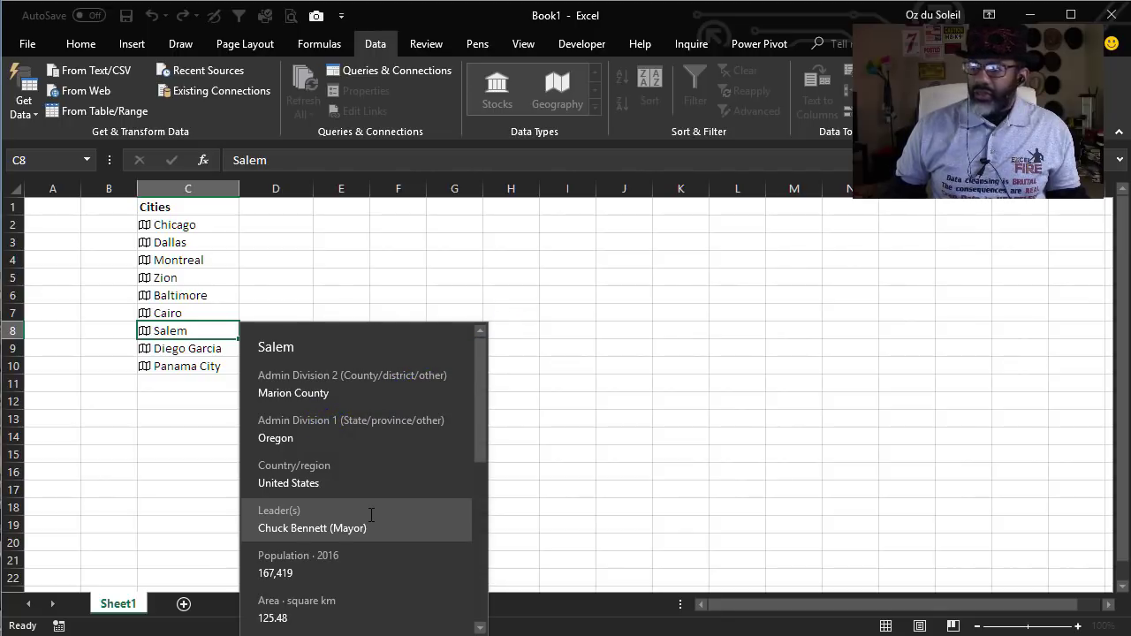
- Close Salem's card and enter the header 'Population' in D1
key(Escape)
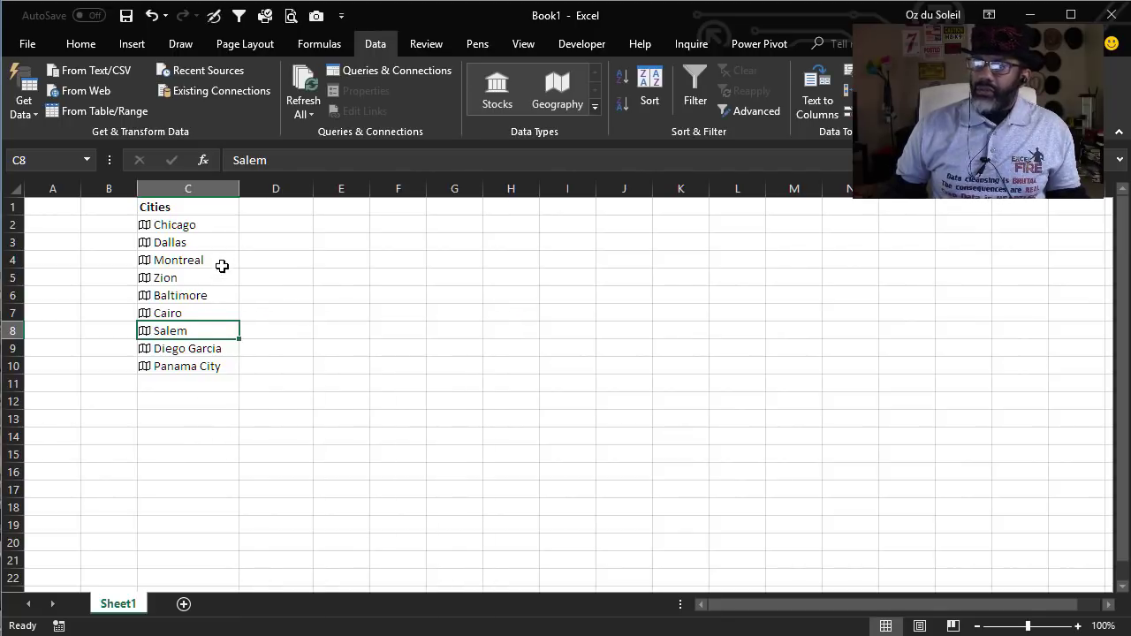
click(255, 204)
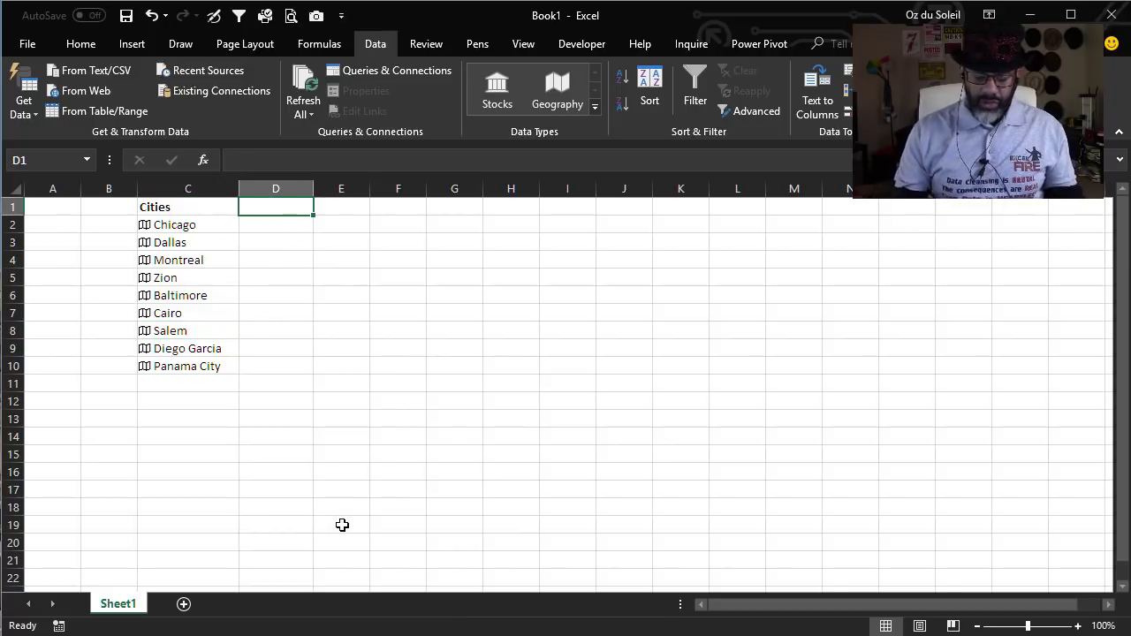
text(Population)
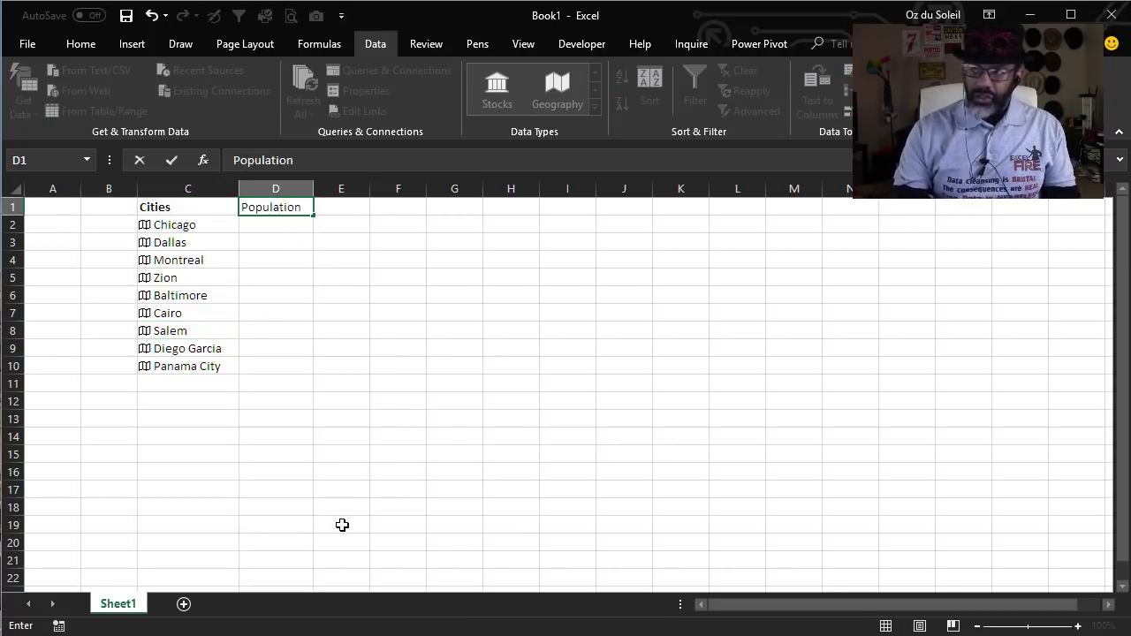
key(Return)
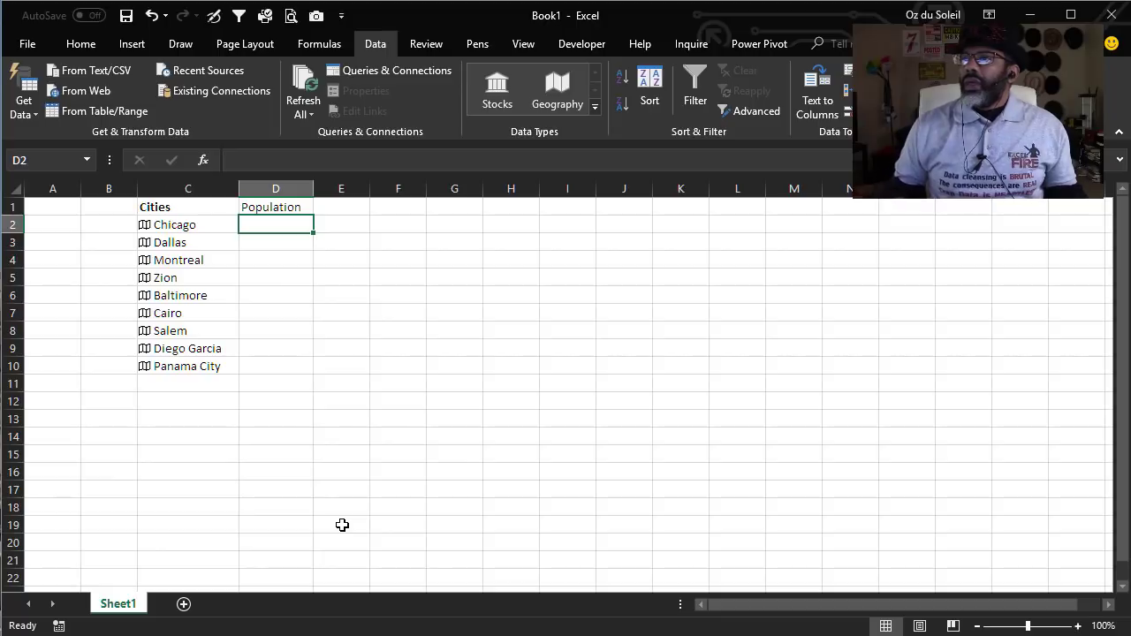
- Format the city list as a light orange table with headers, widen column D, and hide gridlines
click(207, 256)
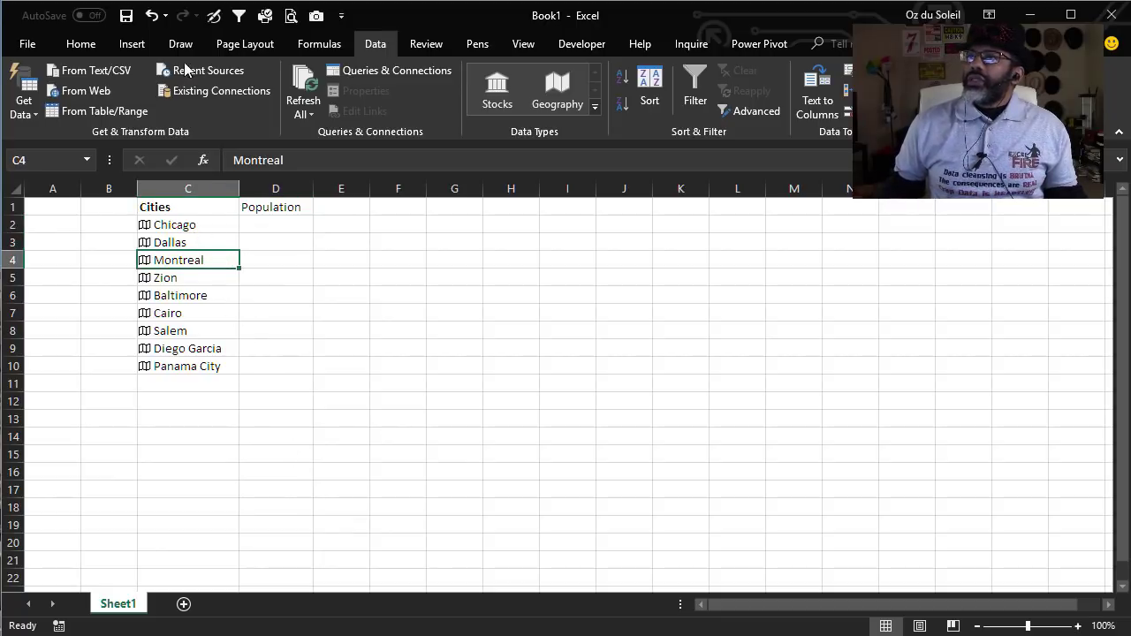
scroll(296, 48, up, 5)
click(712, 115)
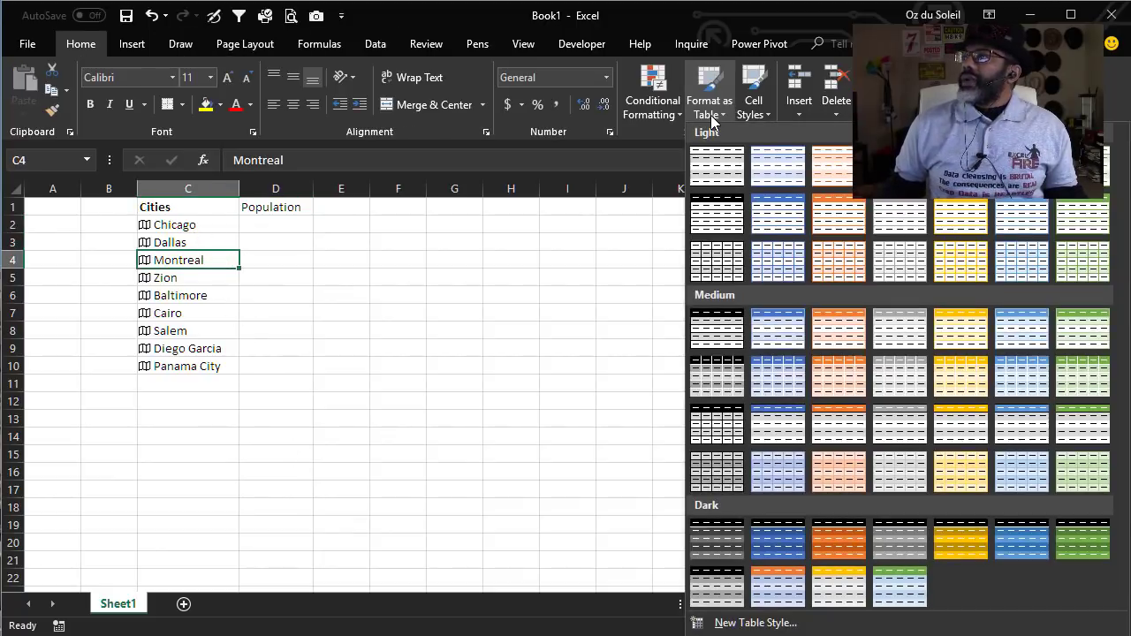
click(837, 212)
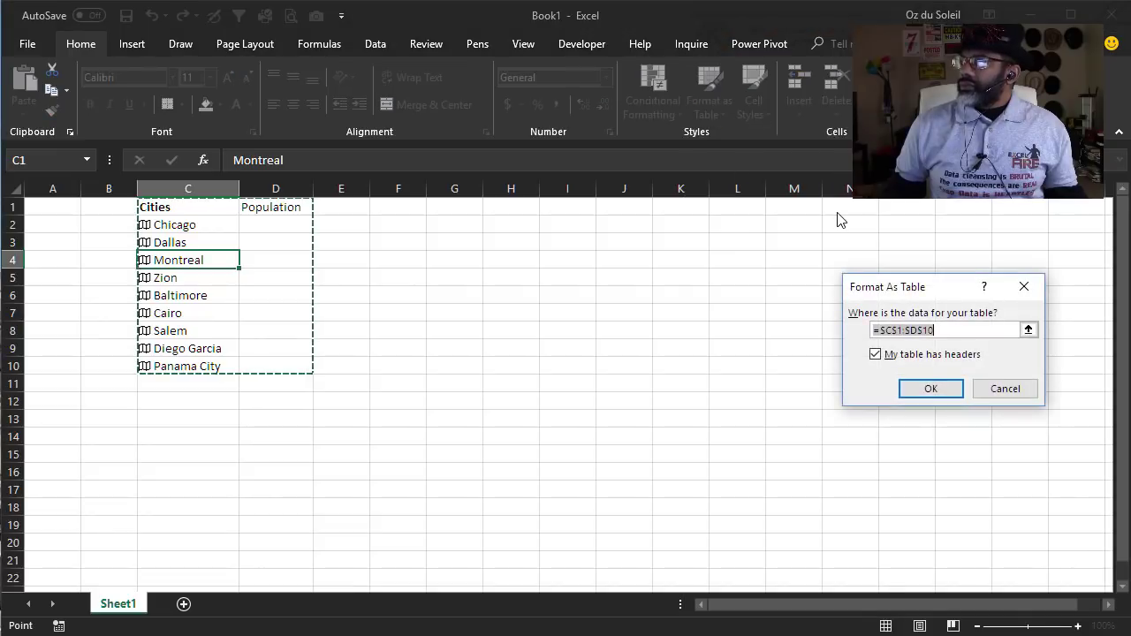
click(931, 390)
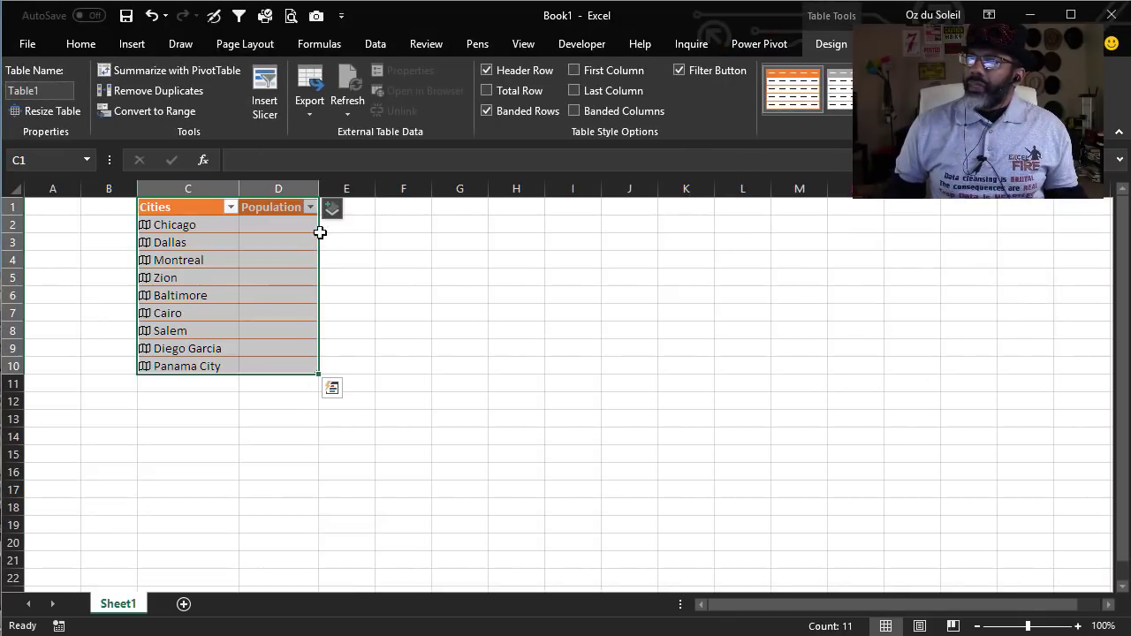
drag(315, 188, 445, 188)
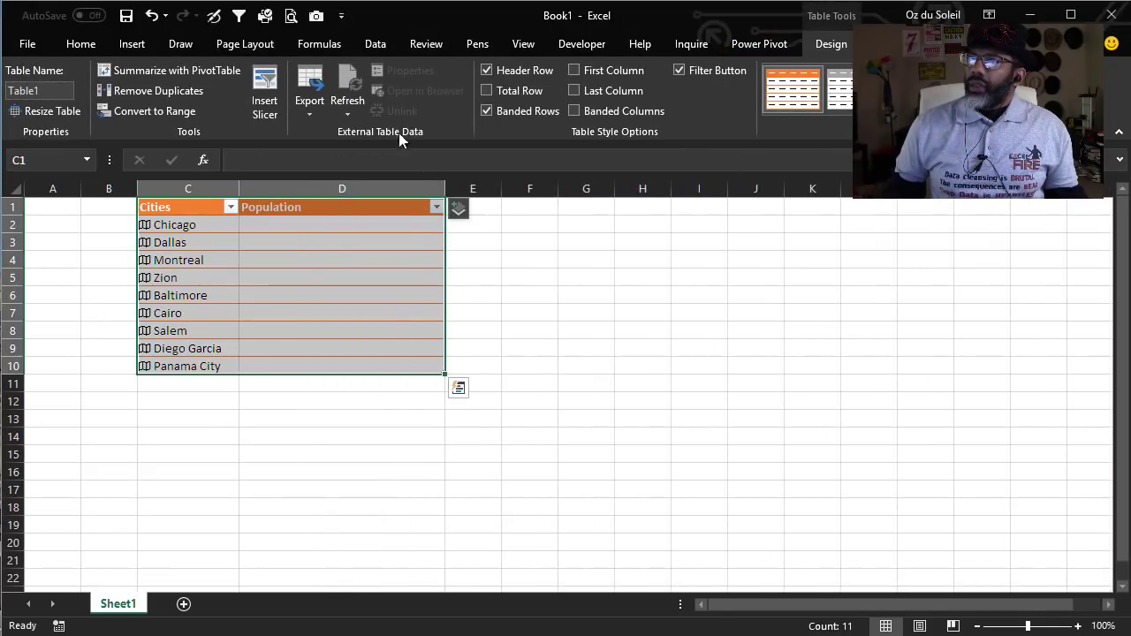
click(524, 44)
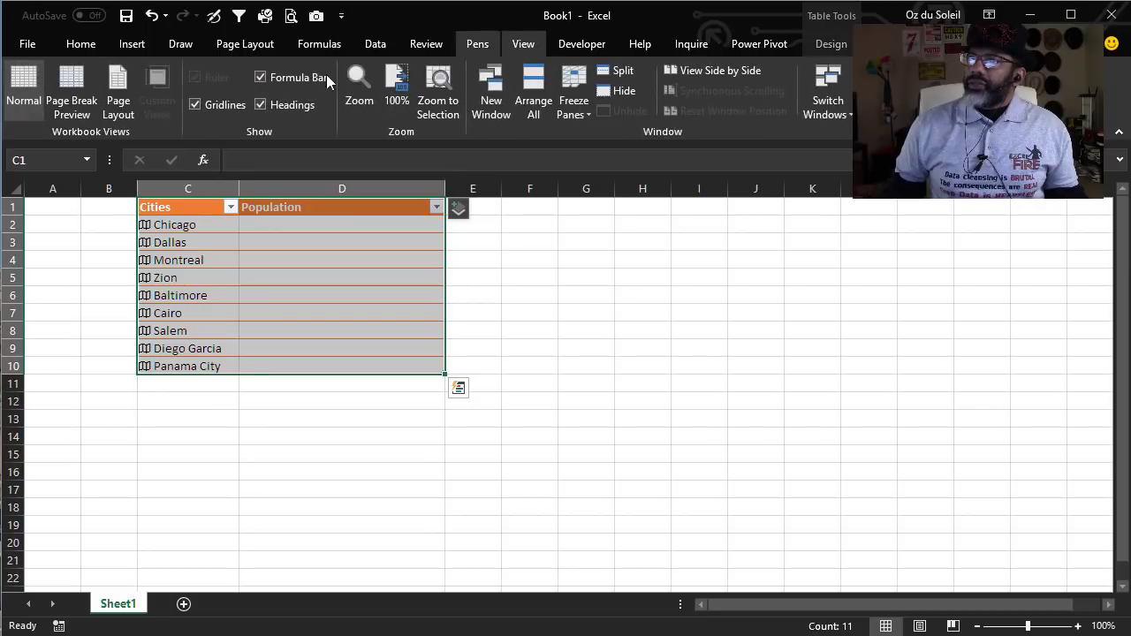
click(214, 102)
click(300, 226)
text(=)
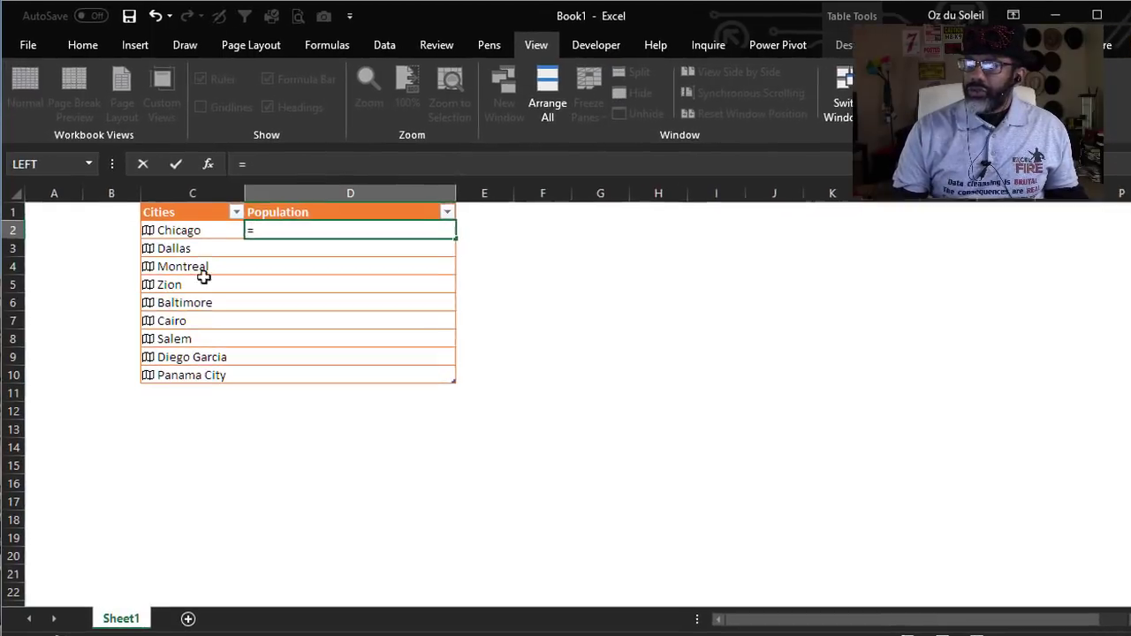
click(193, 225)
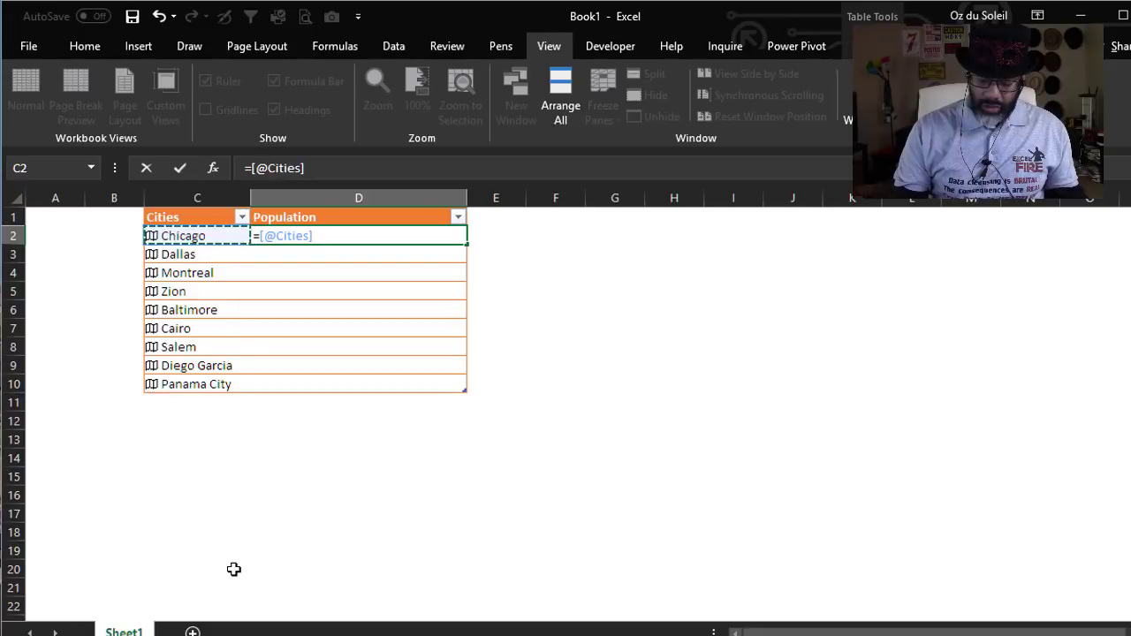
text(.)
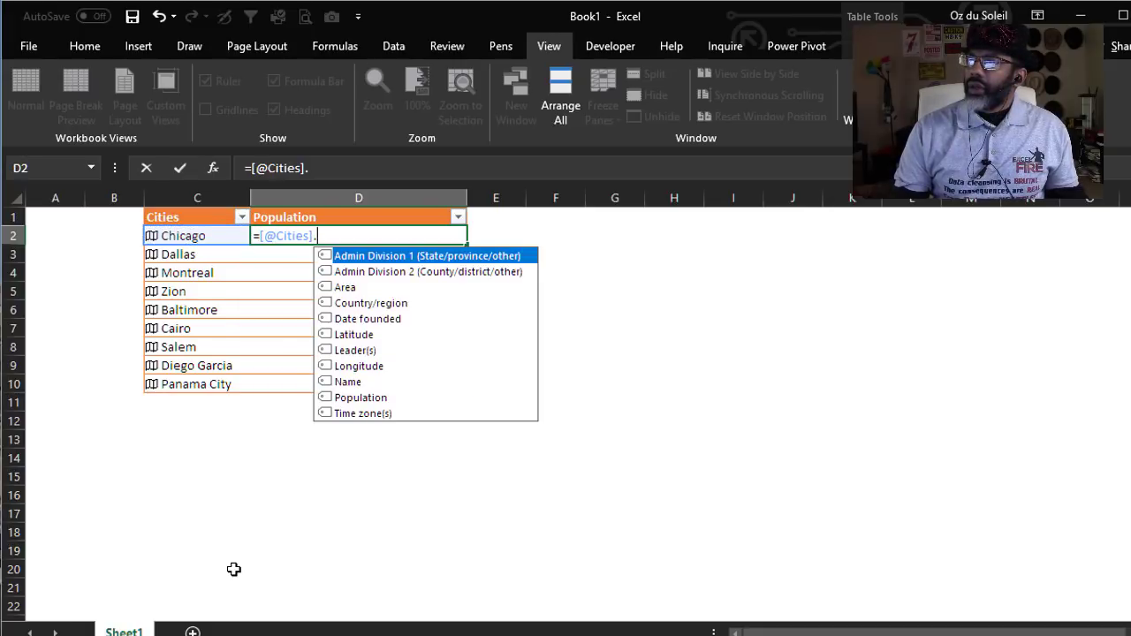
double_click(353, 398)
key(Return)
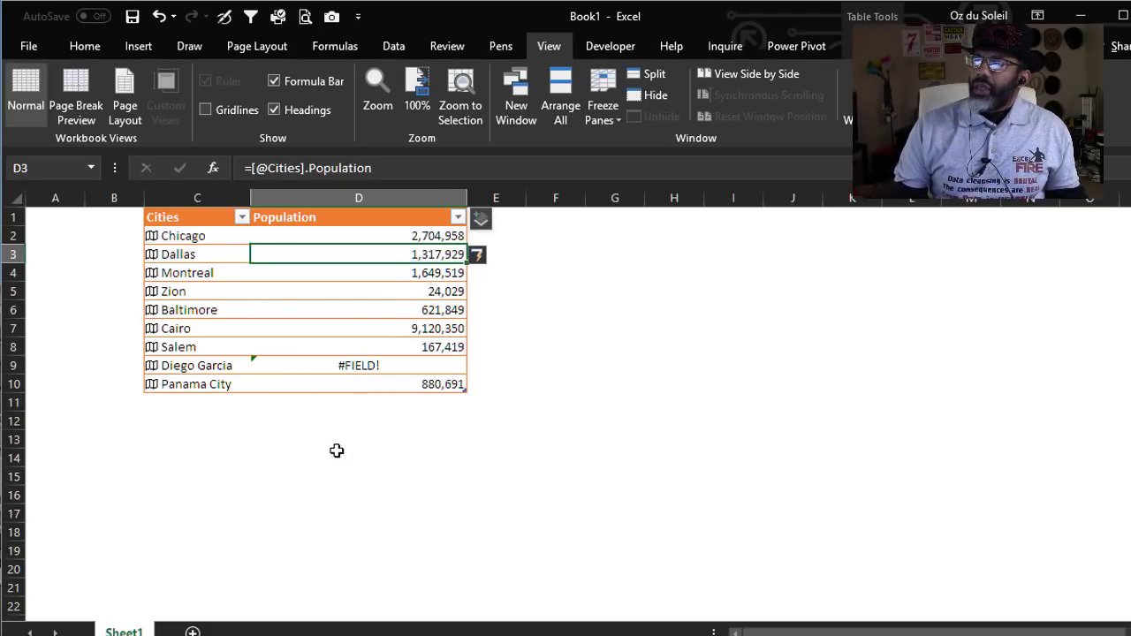
- Inspect the Panama City data card
click(211, 384)
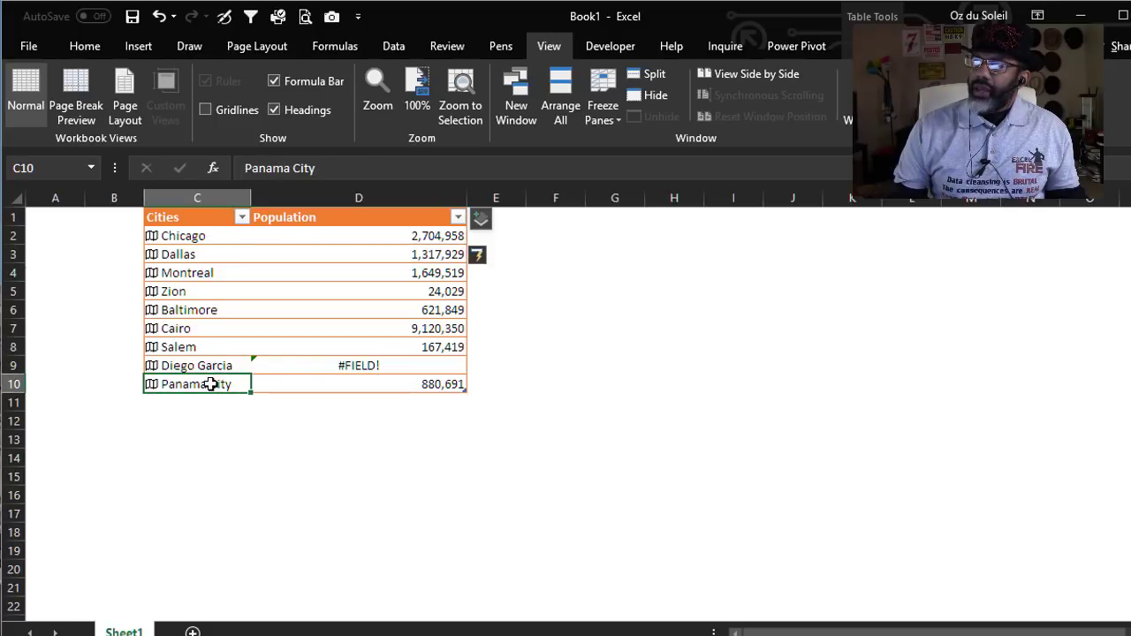
click(153, 386)
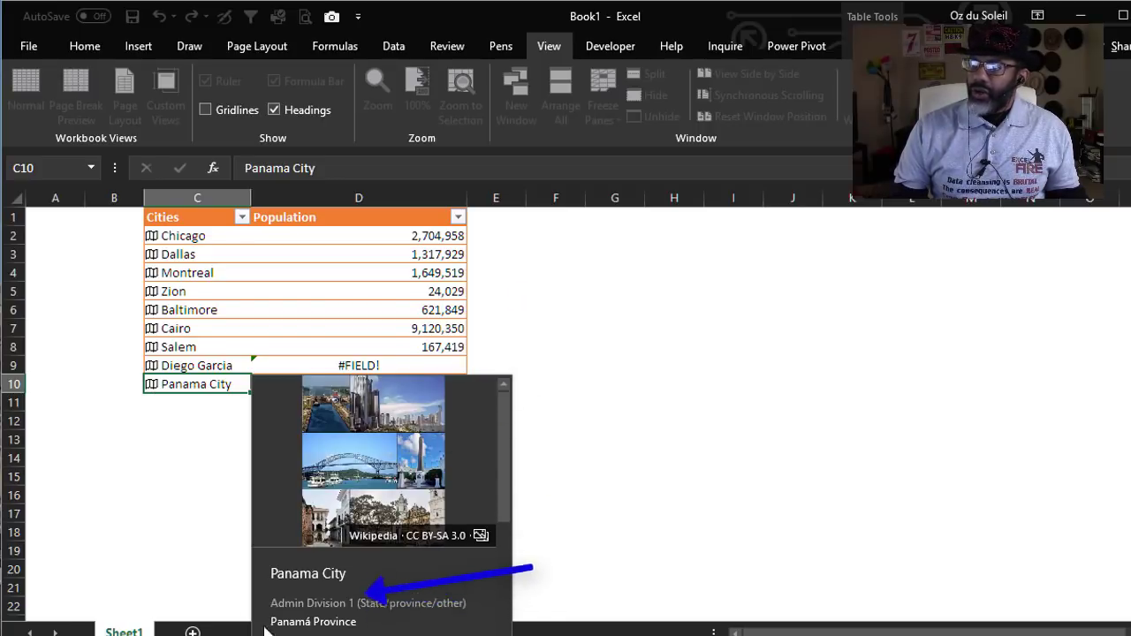
click(179, 482)
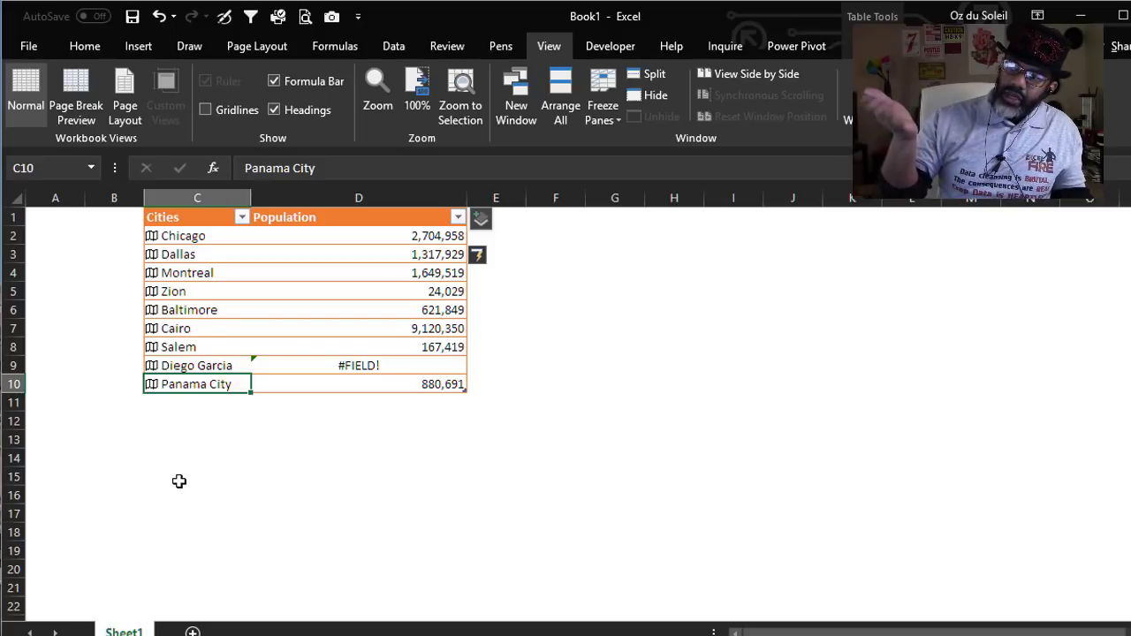
- Check Cairo's data card, then change C7 to 'Cairo, IL' so its population reads 2,359
click(181, 328)
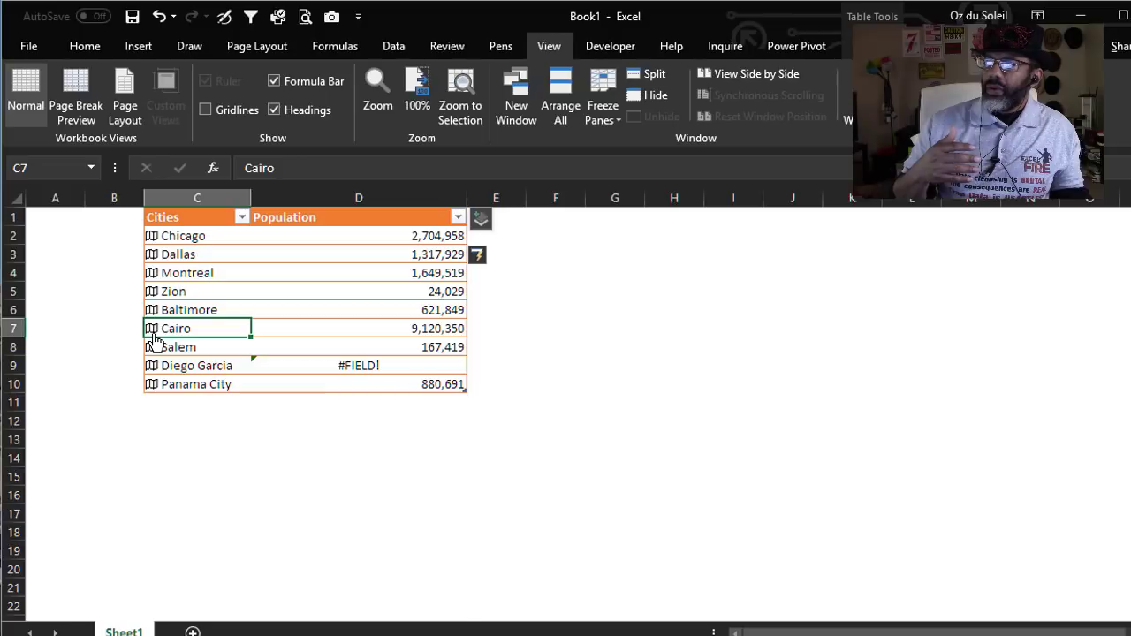
click(152, 331)
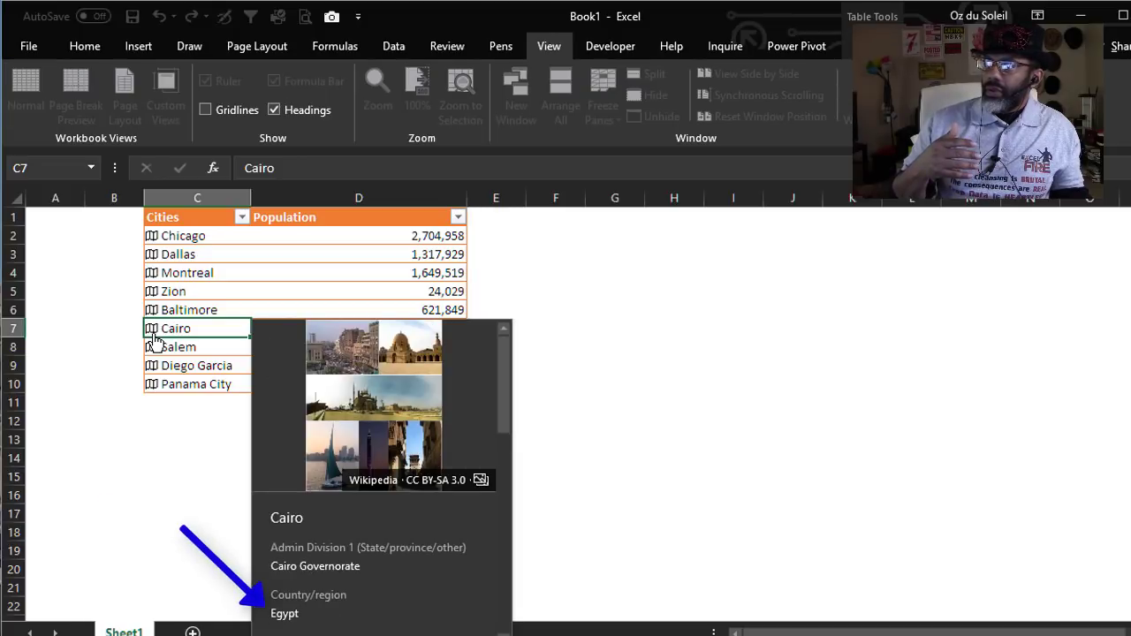
key(Escape)
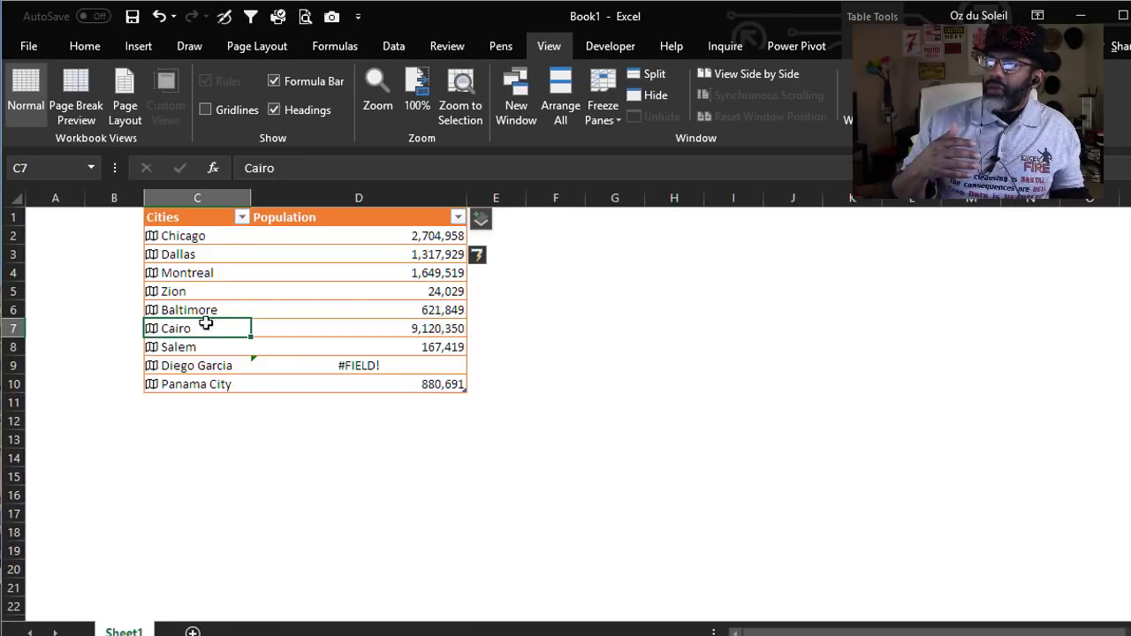
click(292, 171)
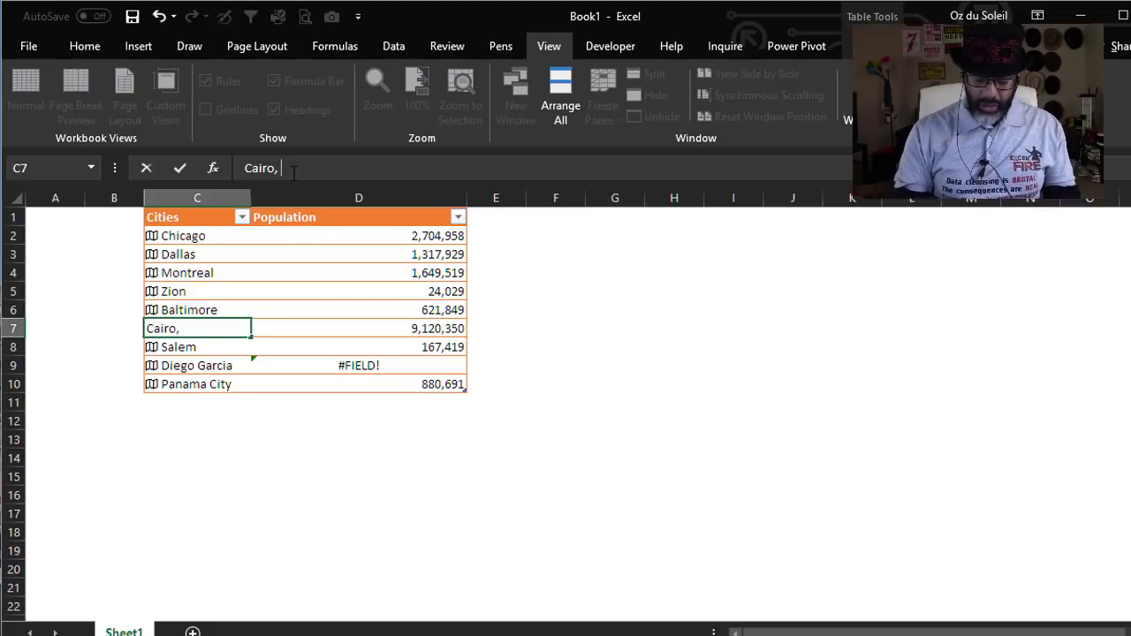
key(Return)
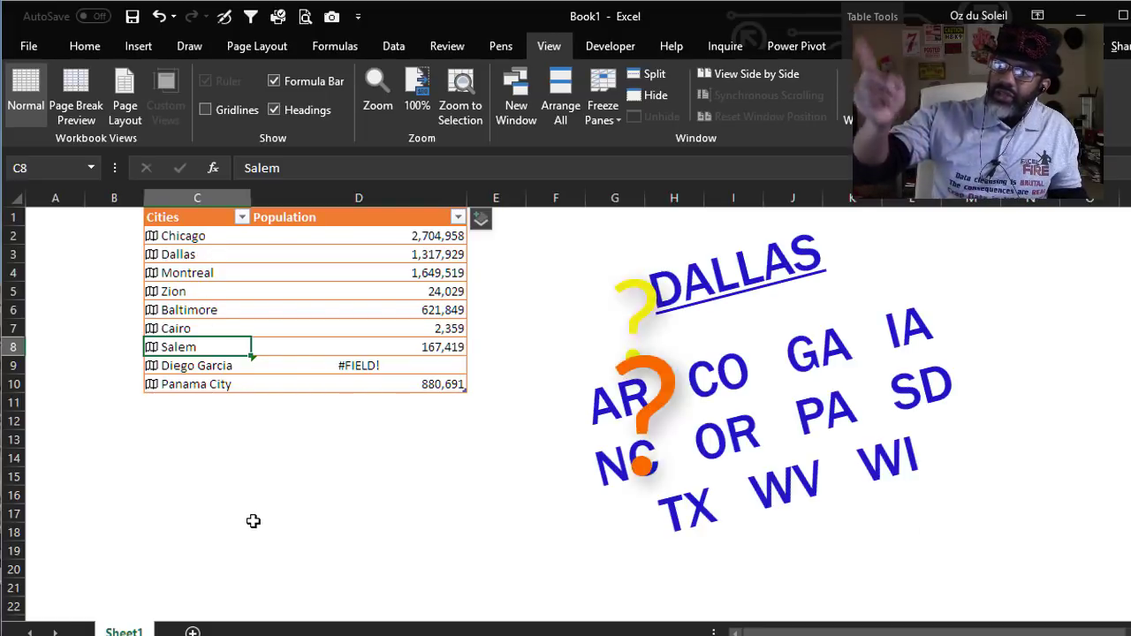
- Add Goose Creek, SC as a new city below Panama City, checking Baytown's details card
click(171, 400)
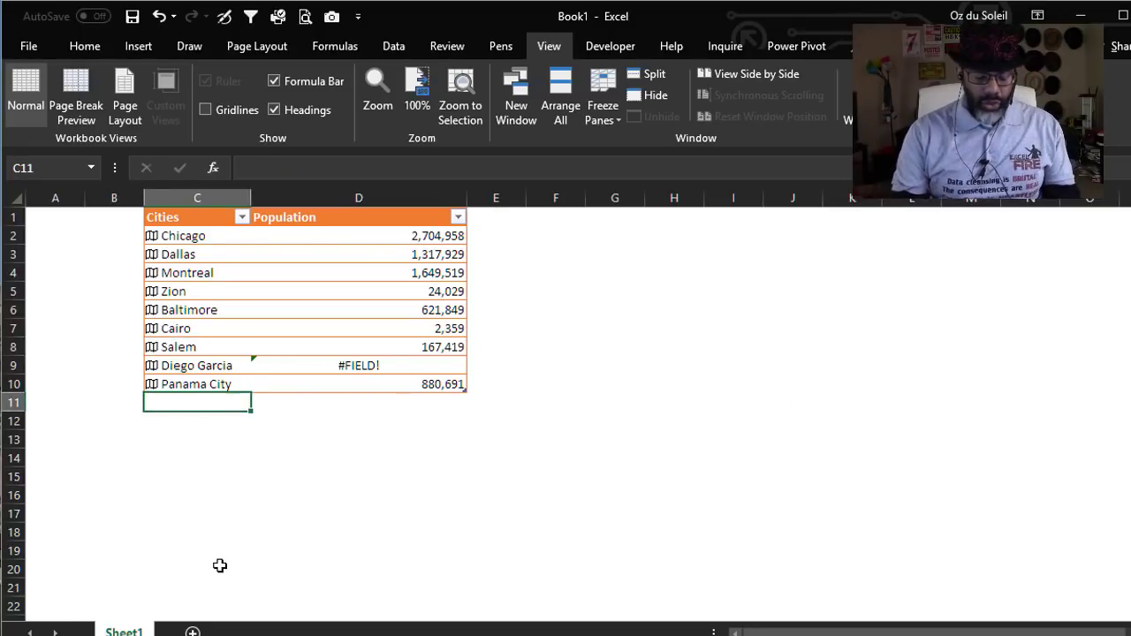
text(Goose Cr)
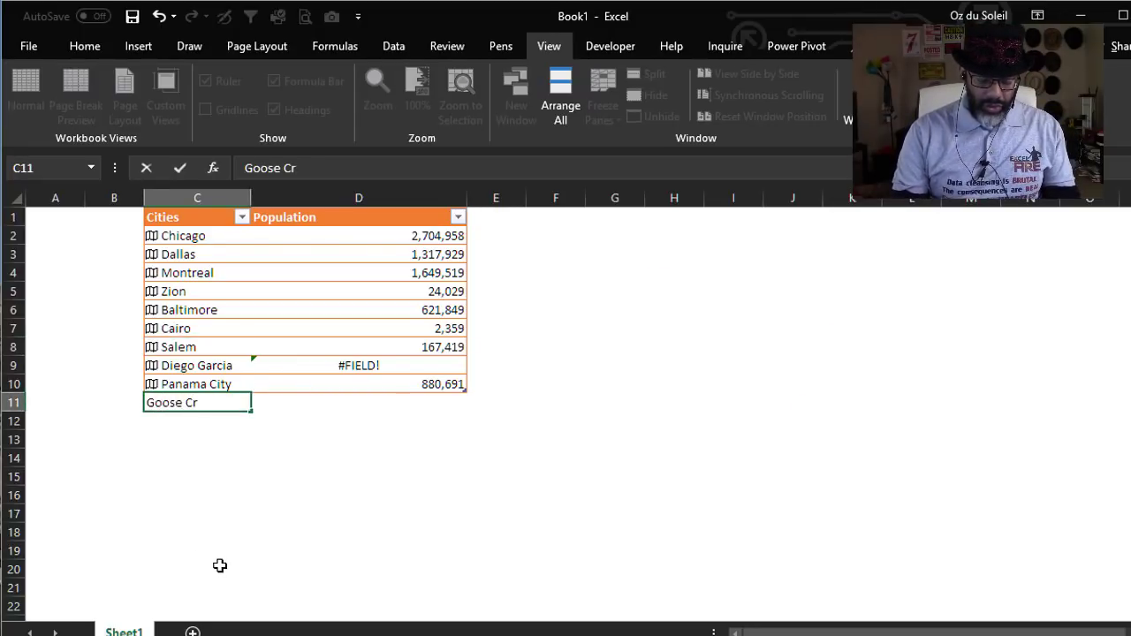
text(eek)
key(Return)
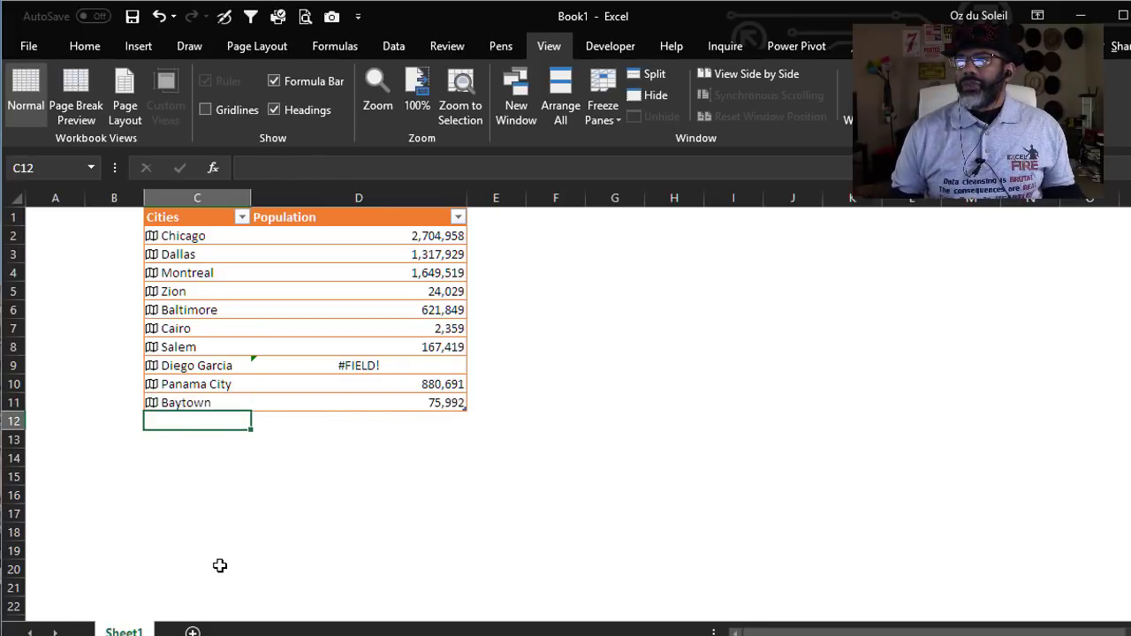
click(155, 409)
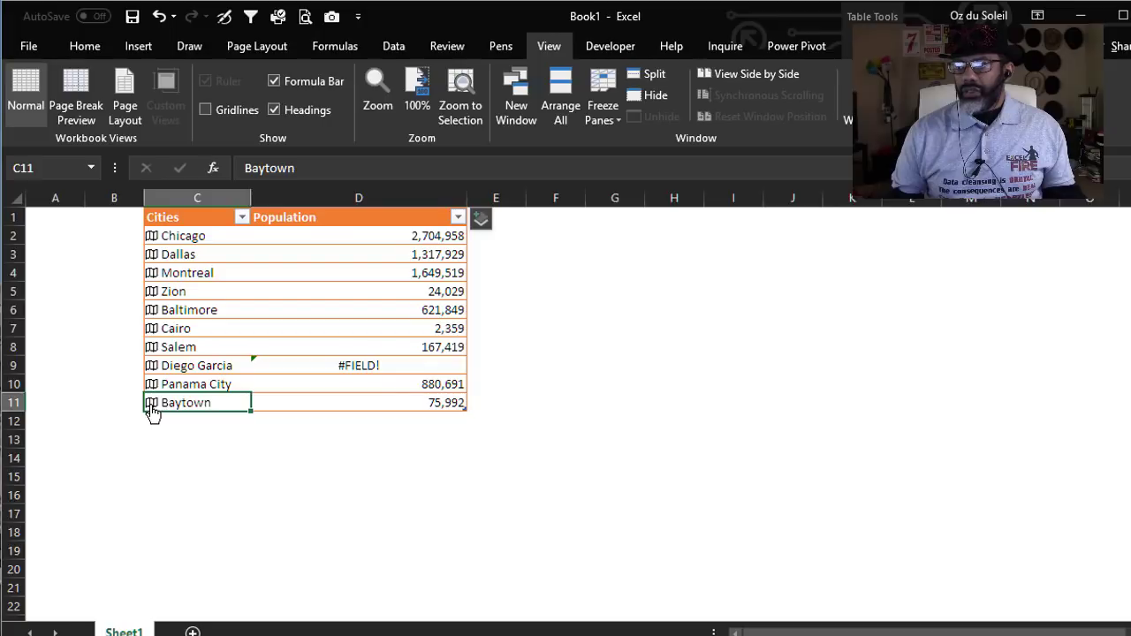
click(152, 409)
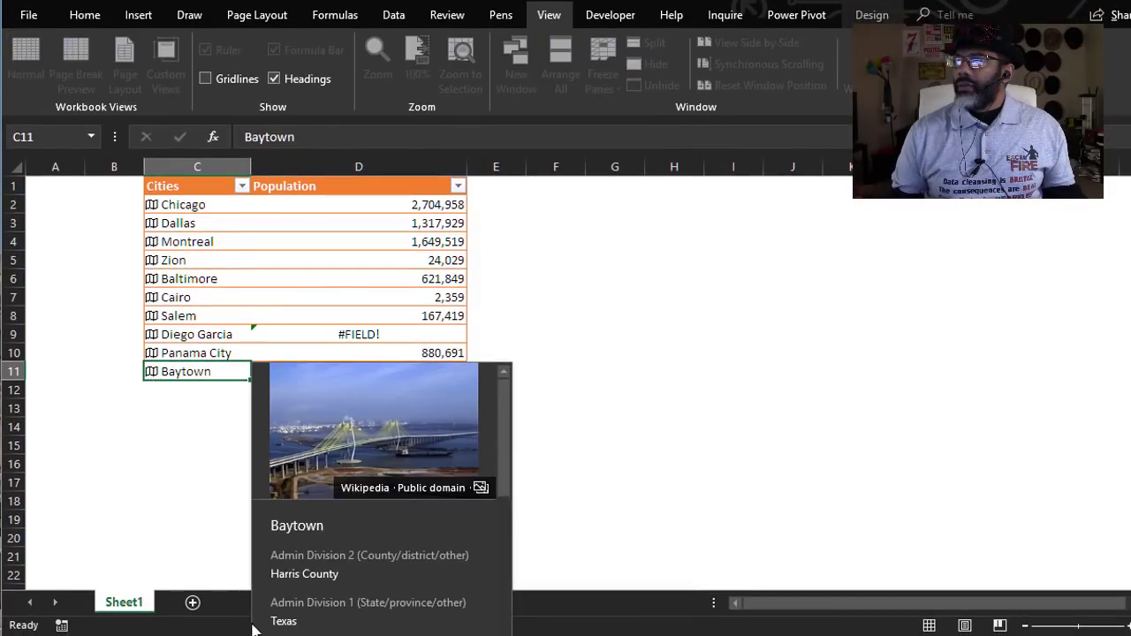
key(Escape)
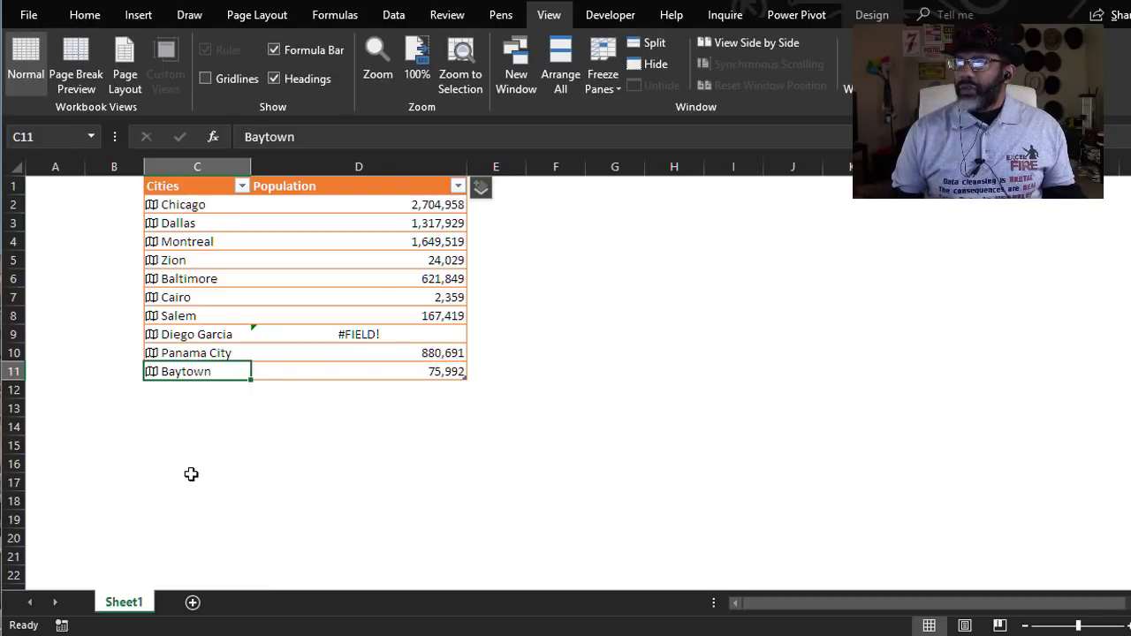
text(Goo)
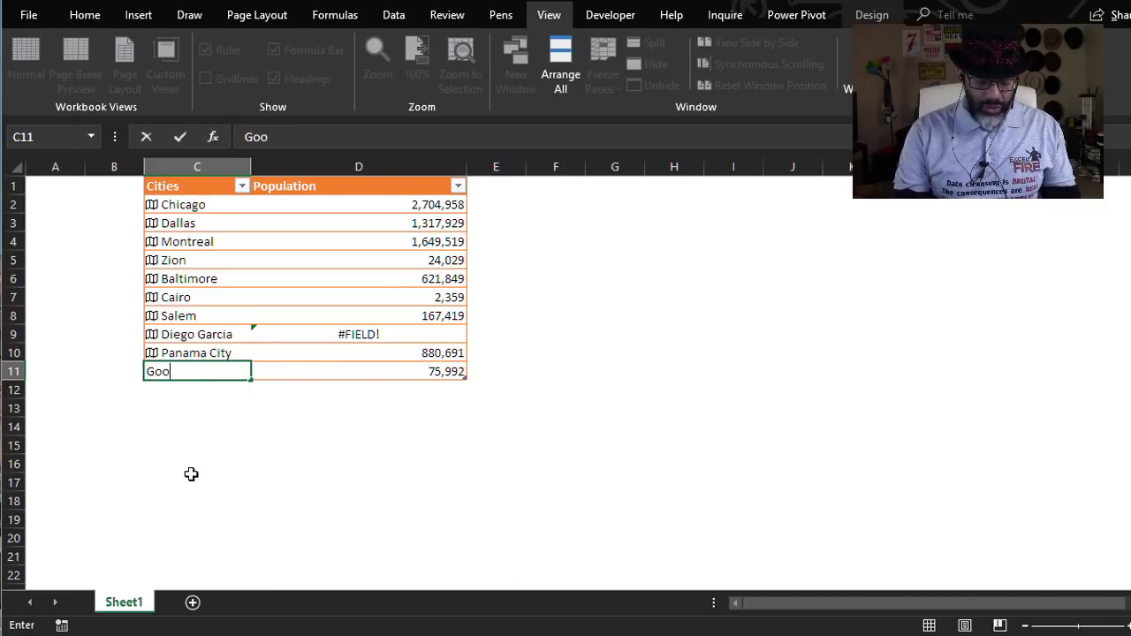
text(se Creek, SC)
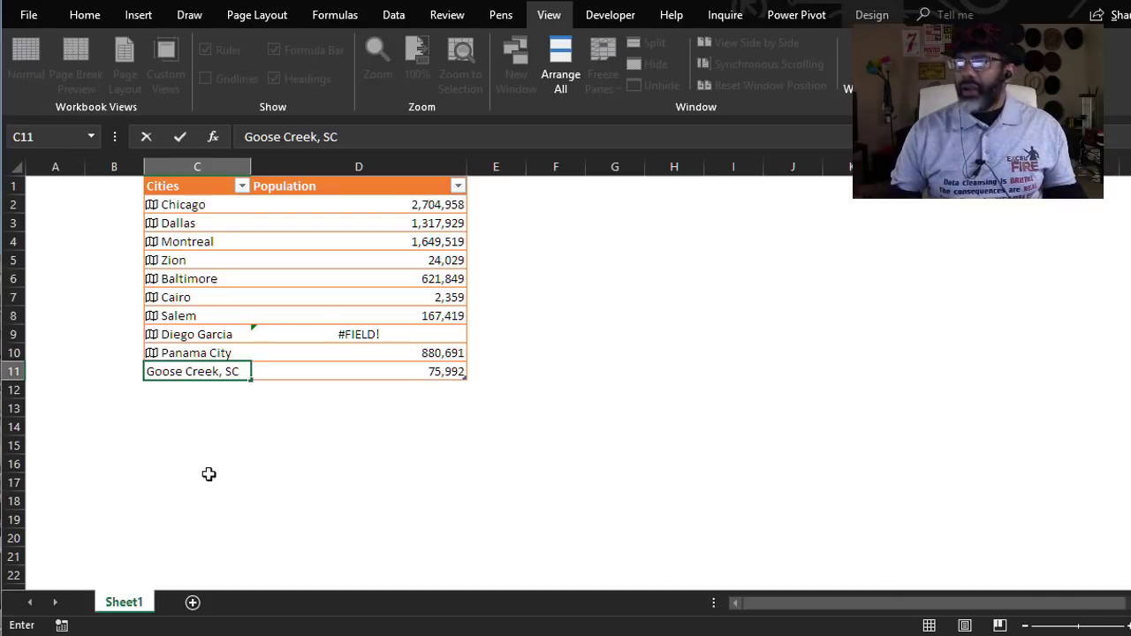
key(Return)
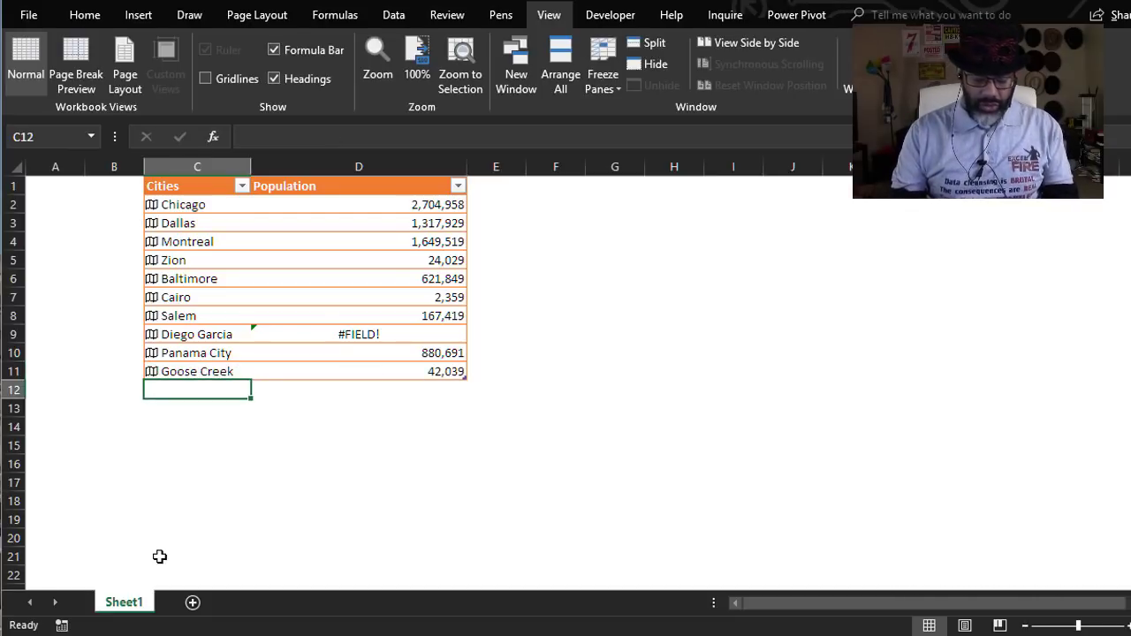
- Add Great Lakes Naval Base as a city and autofit column C
text(Great Lakes Naval Base)
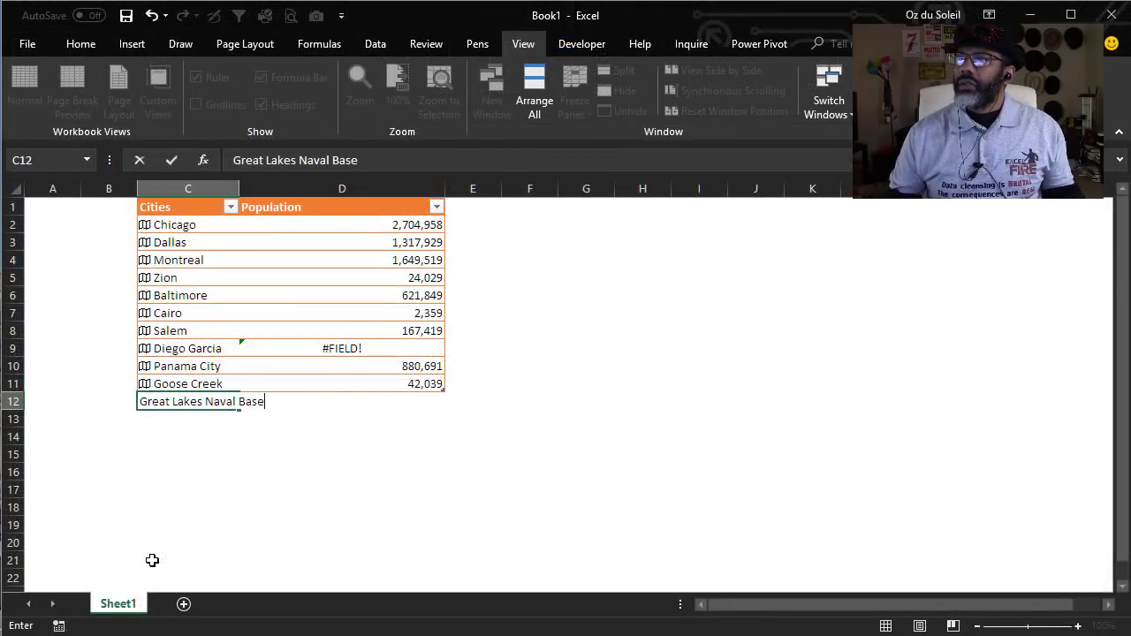
key(Return)
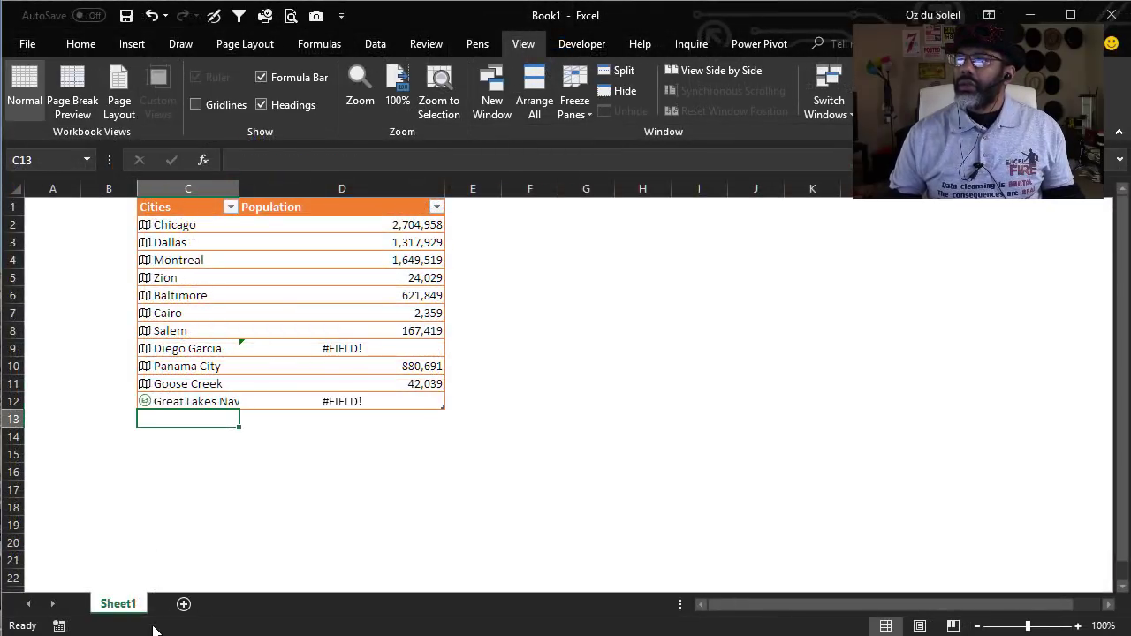
double_click(238, 182)
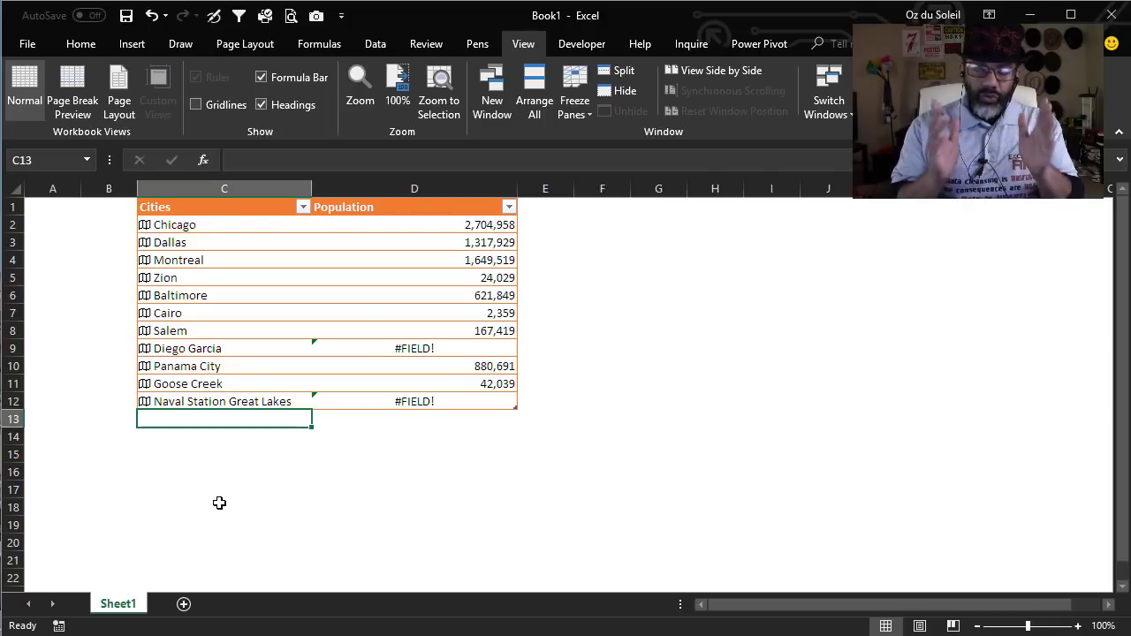
- Add Pilsen as a city and check its Pilsen Historic District details card
text(Pilsen)
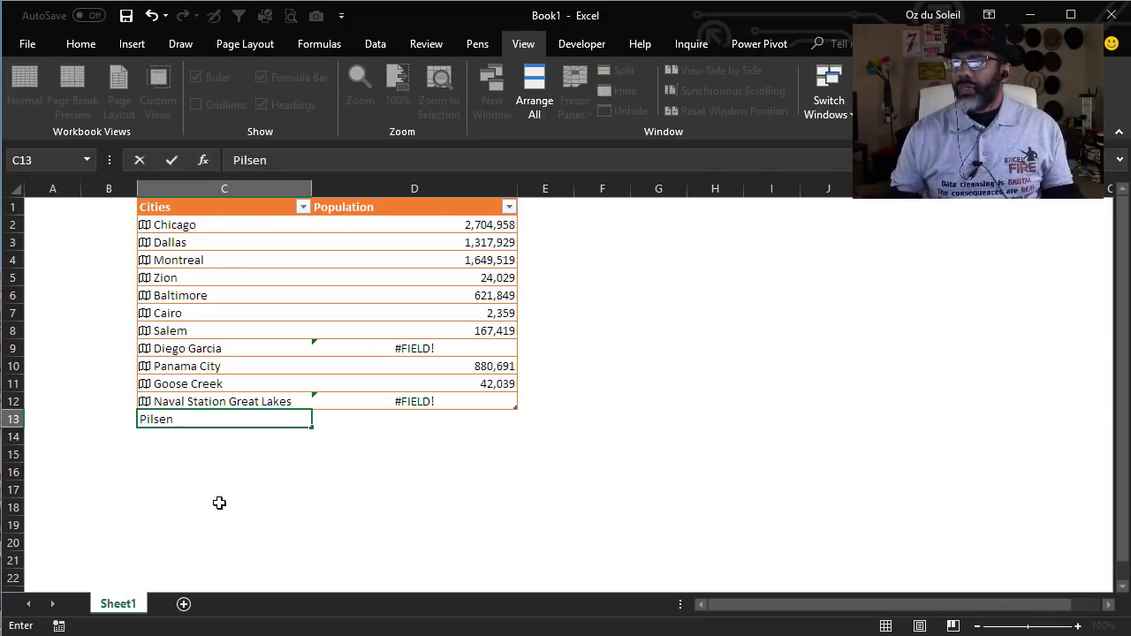
key(Return)
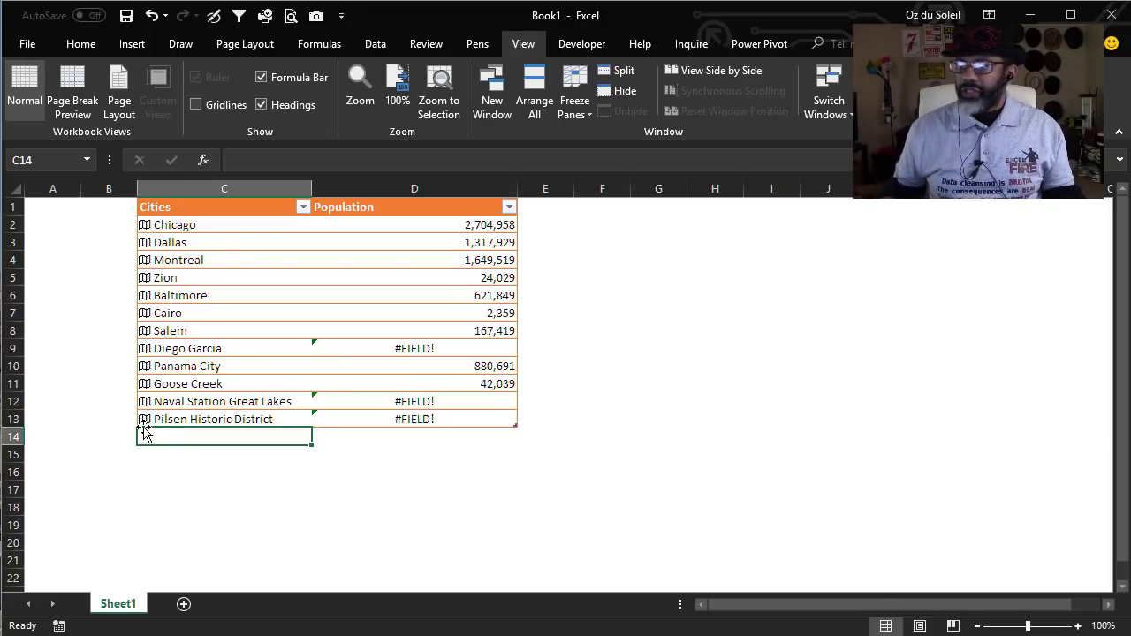
click(144, 423)
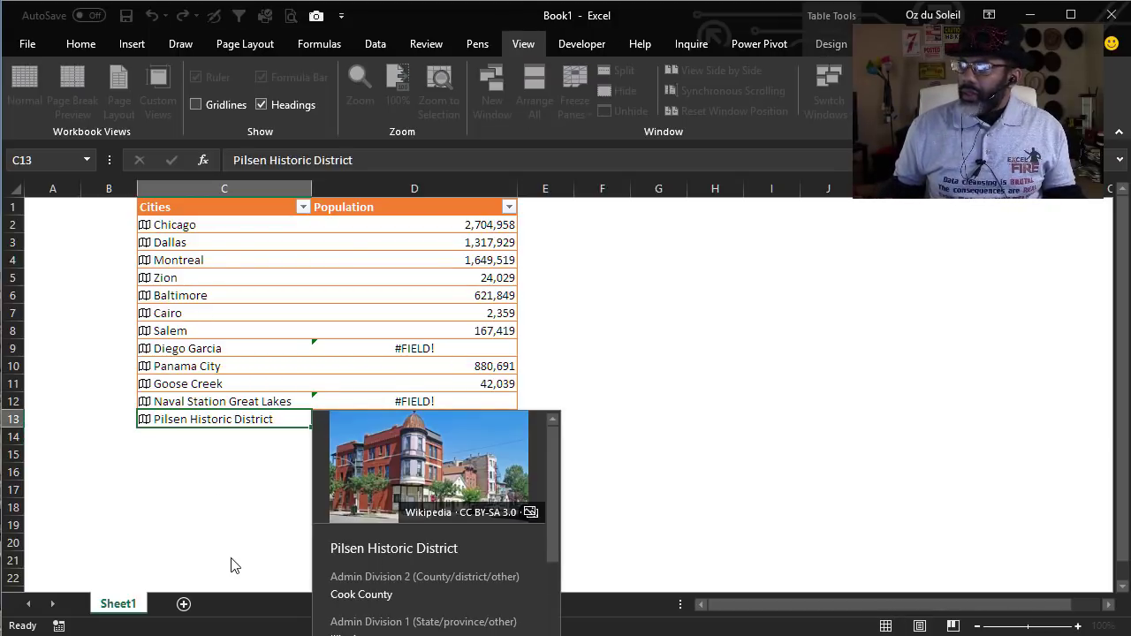
key(Escape)
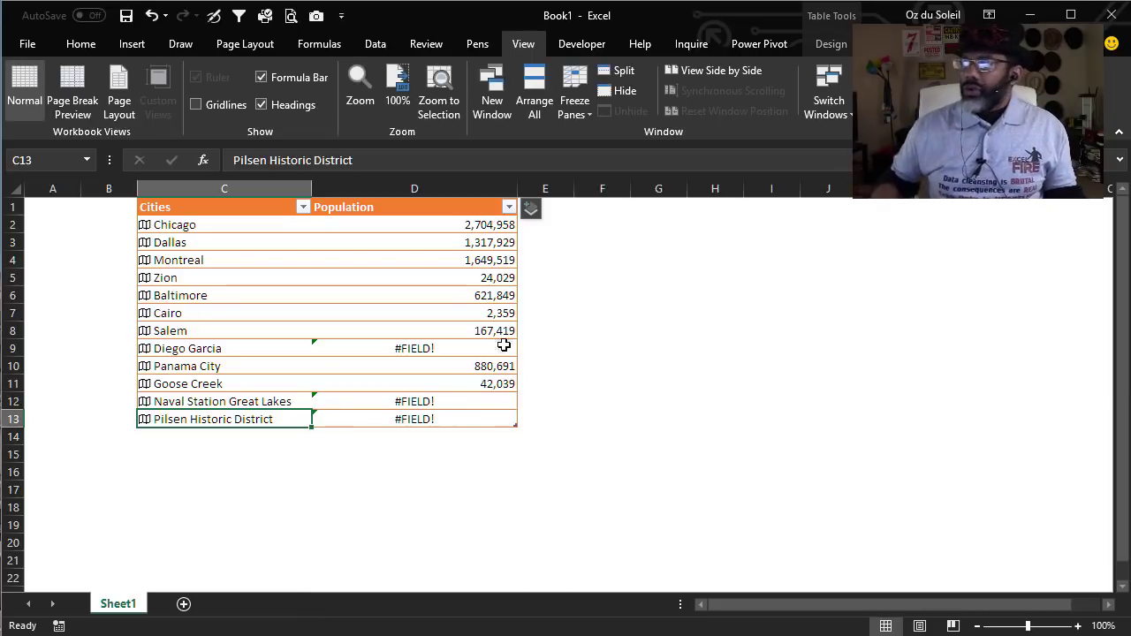
click(528, 225)
text(=)
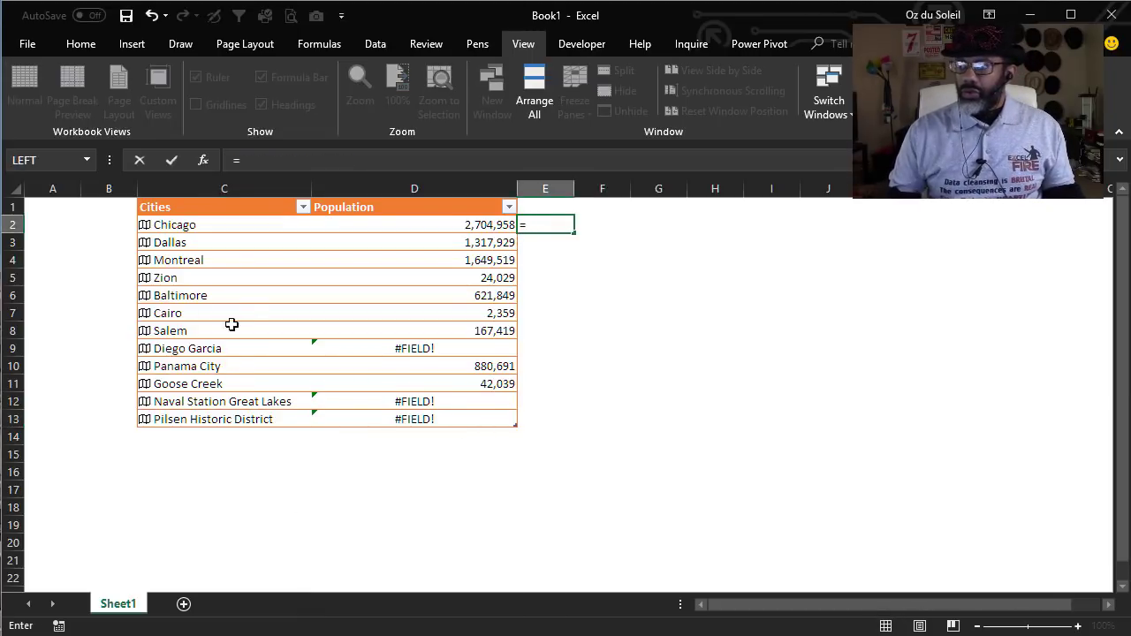
click(201, 225)
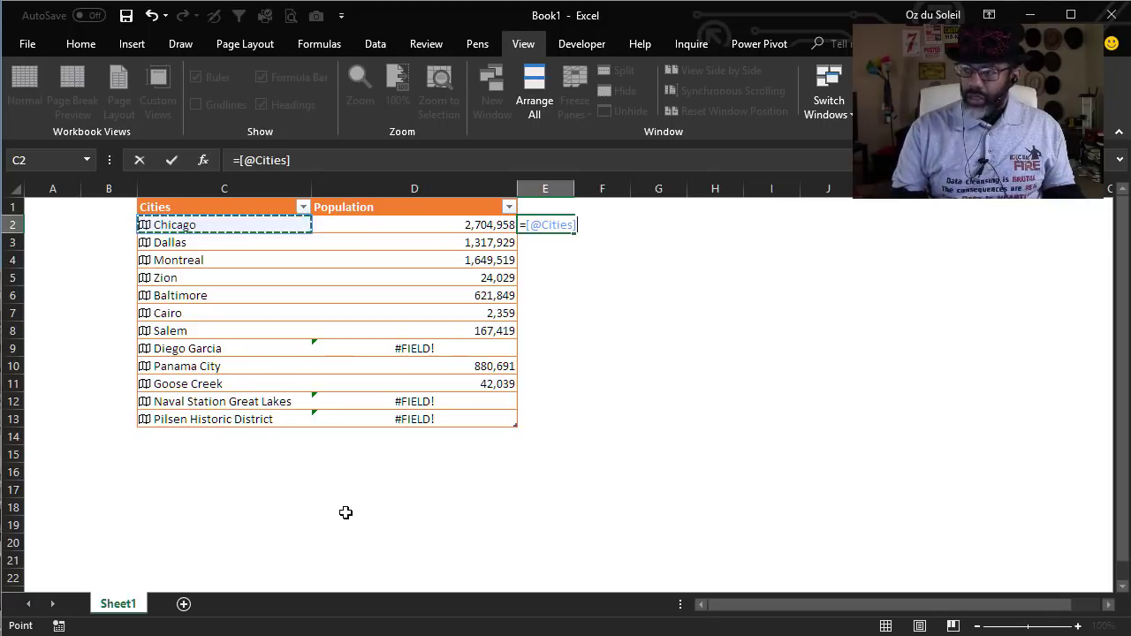
text(.)
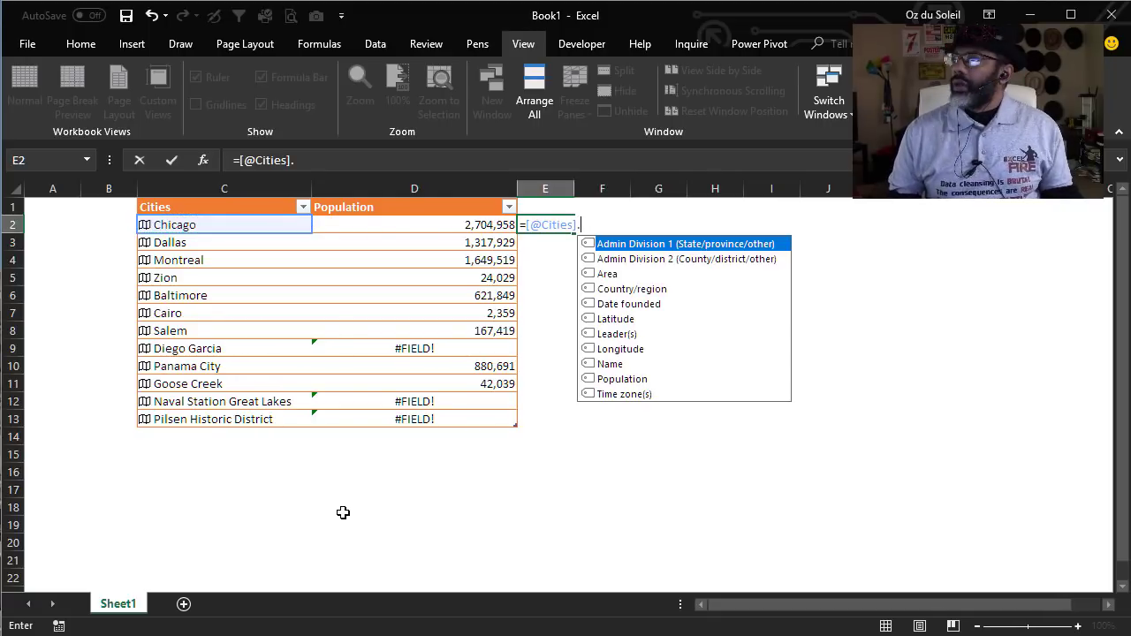
double_click(612, 335)
key(Return)
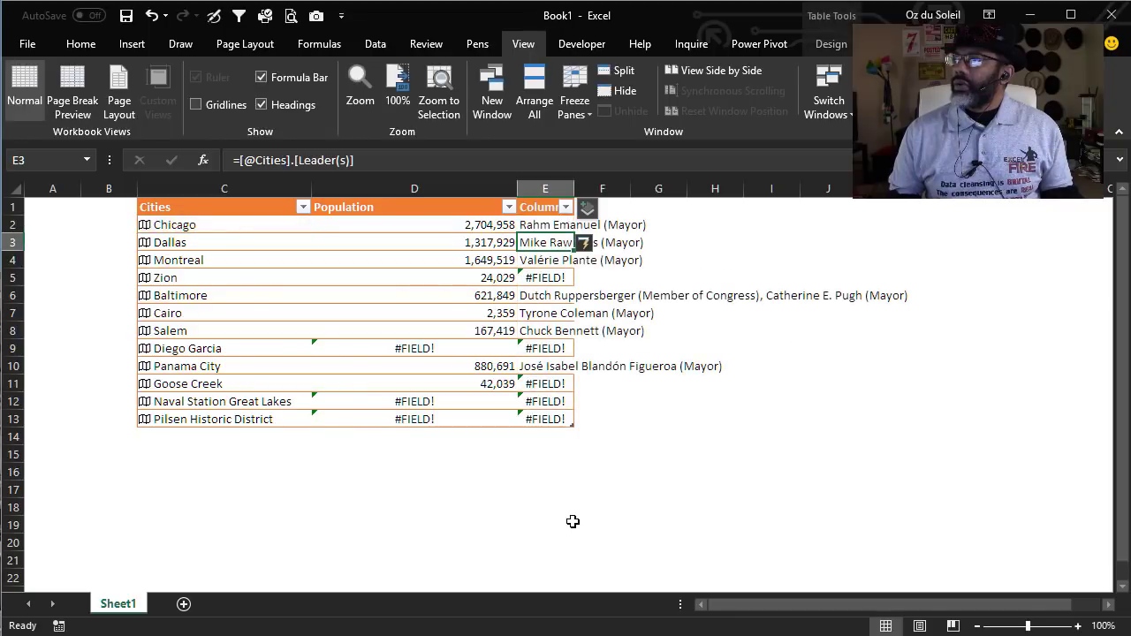
key(Up)
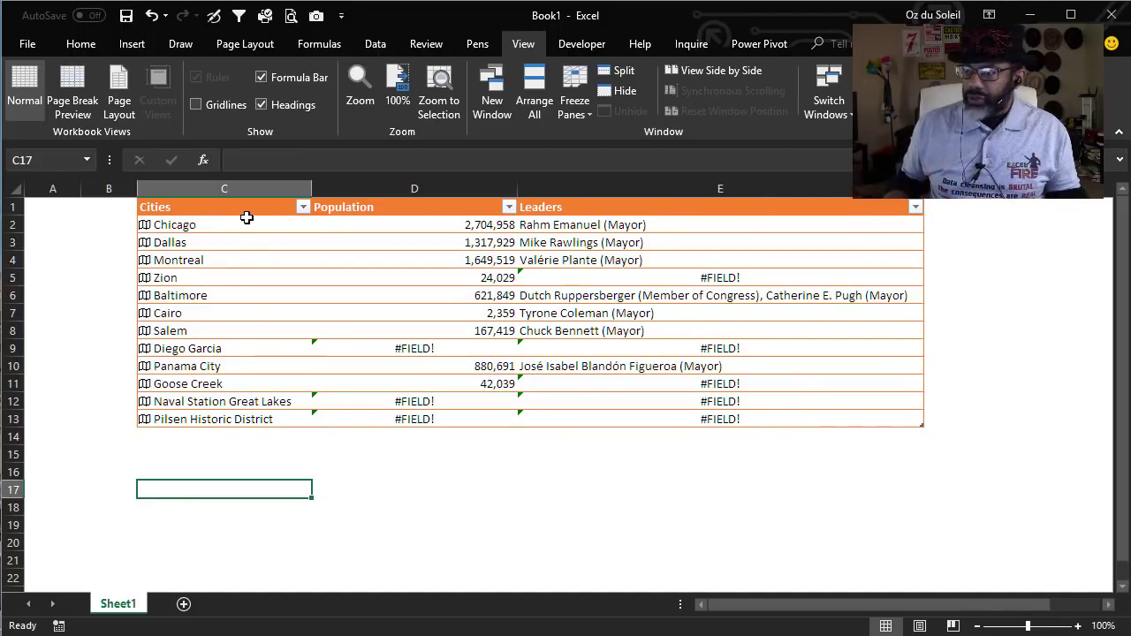
- Copy the Geography city names and paste them below the table starting at C16
drag(243, 225, 234, 405)
right_click(229, 305)
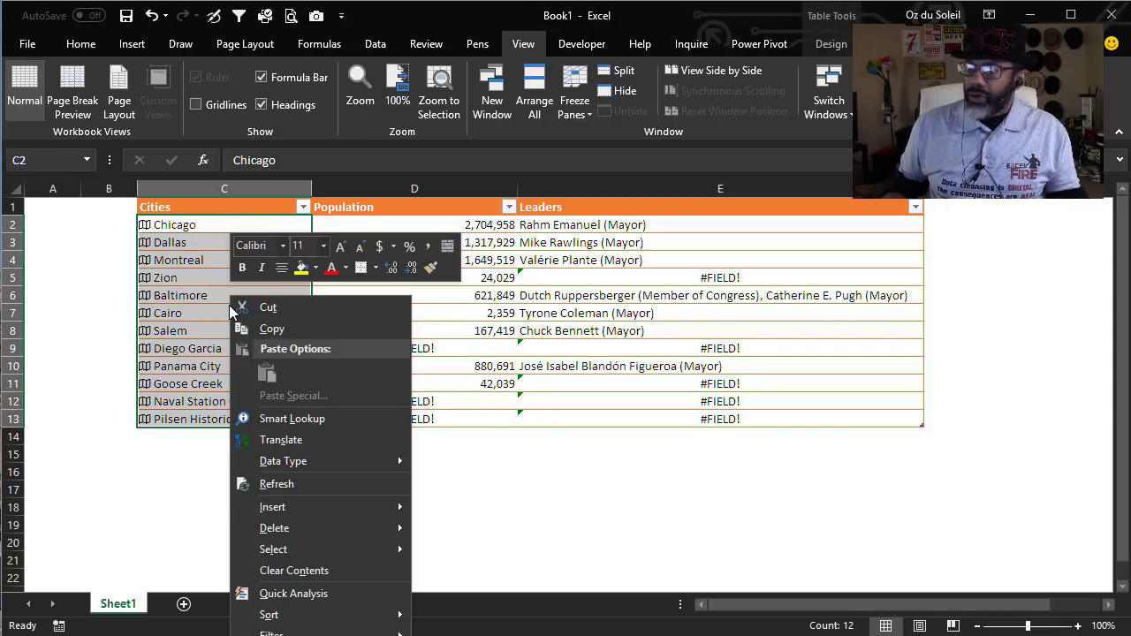
click(253, 325)
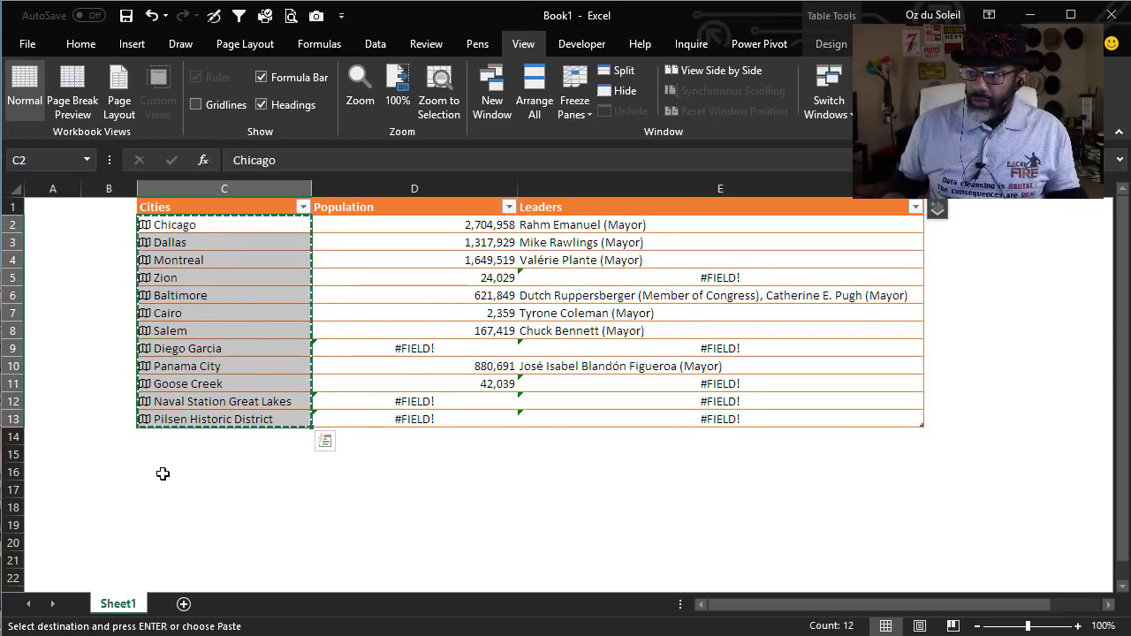
right_click(162, 473)
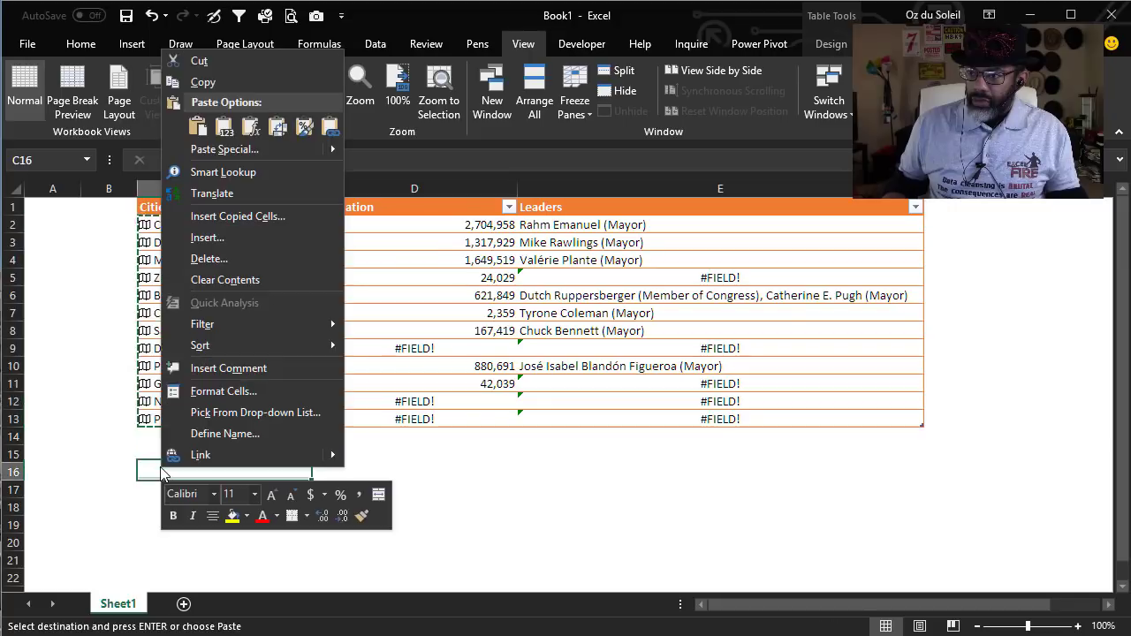
click(224, 133)
scroll(106, 447, down, 2)
click(206, 452)
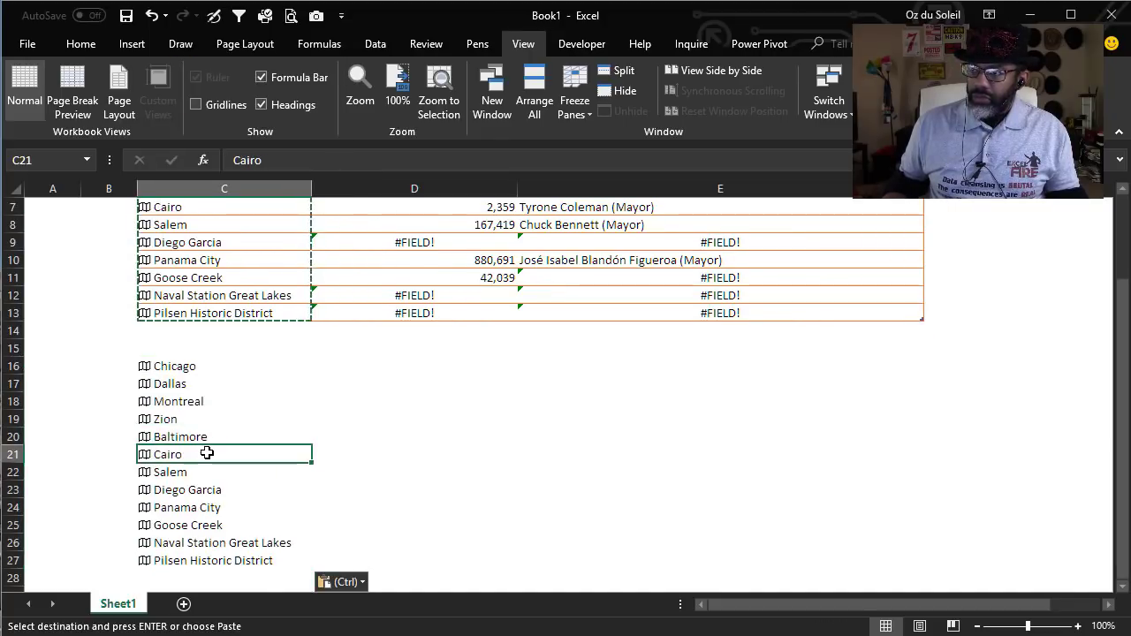
scroll(207, 453, down, 2)
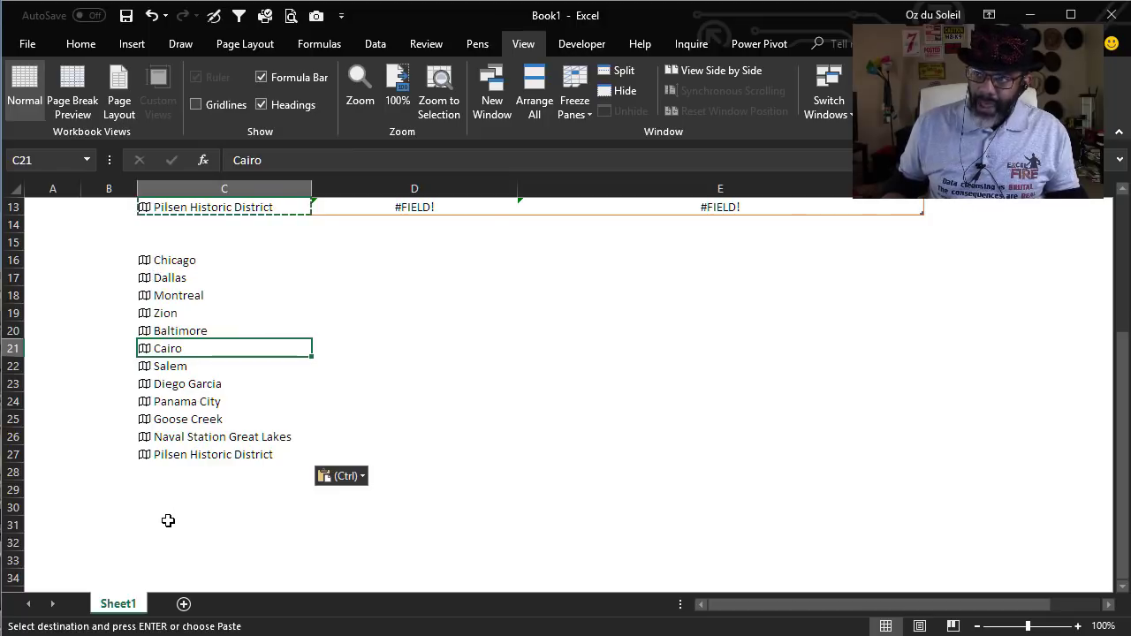
- Type plain-text examples Chicago and Dallas into D16 and D17
click(355, 263)
text(Ch)
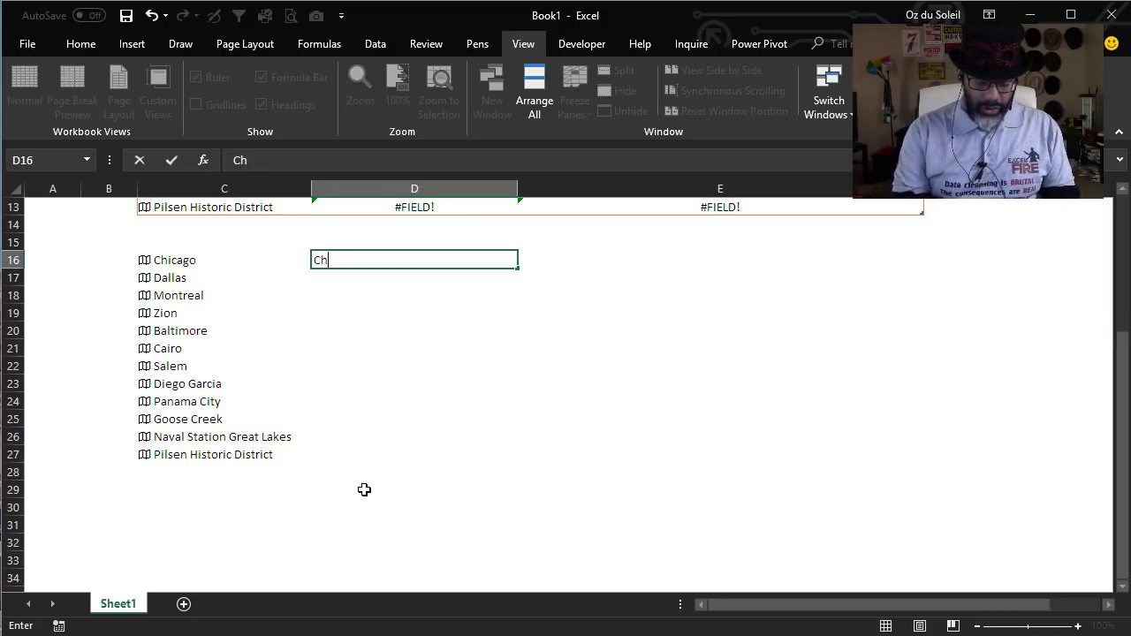
text(icago)
key(Return)
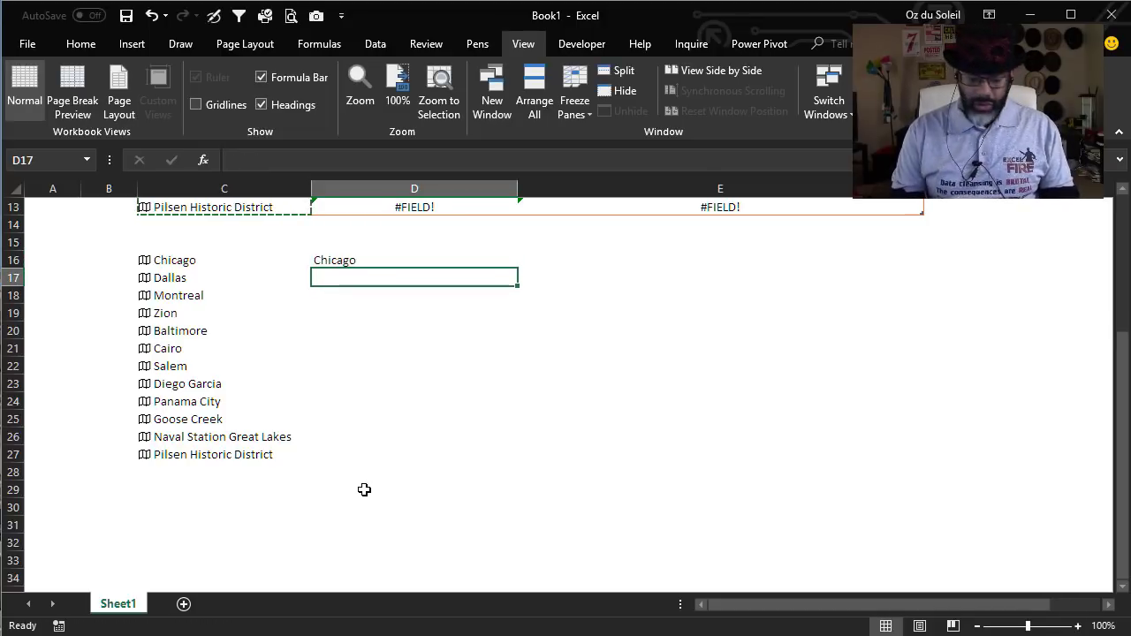
text(Da)
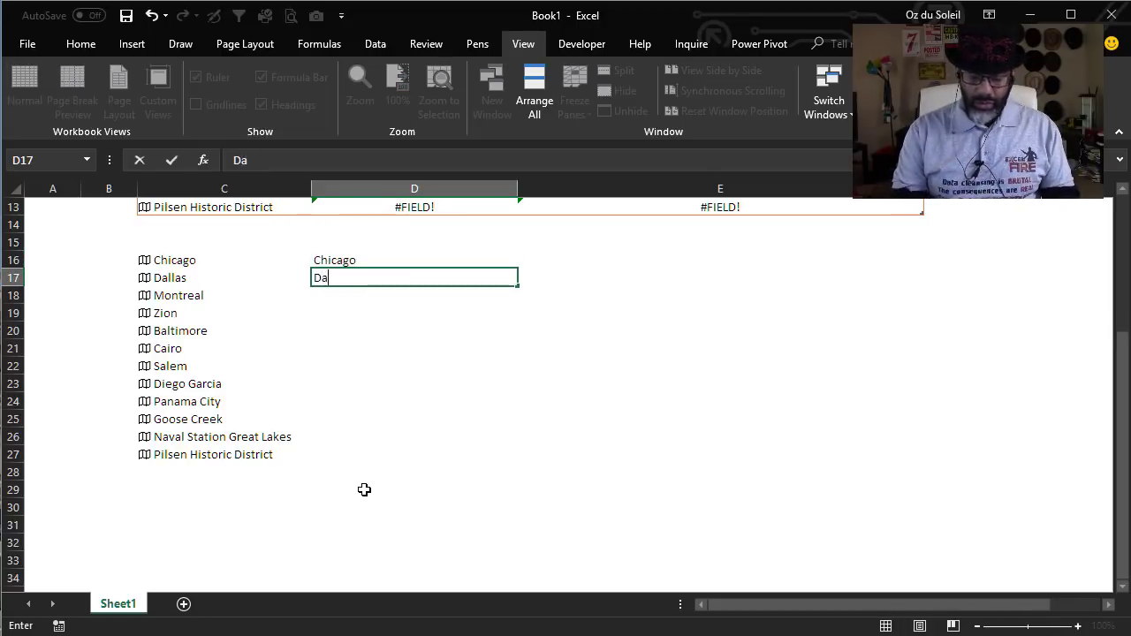
text(lls)
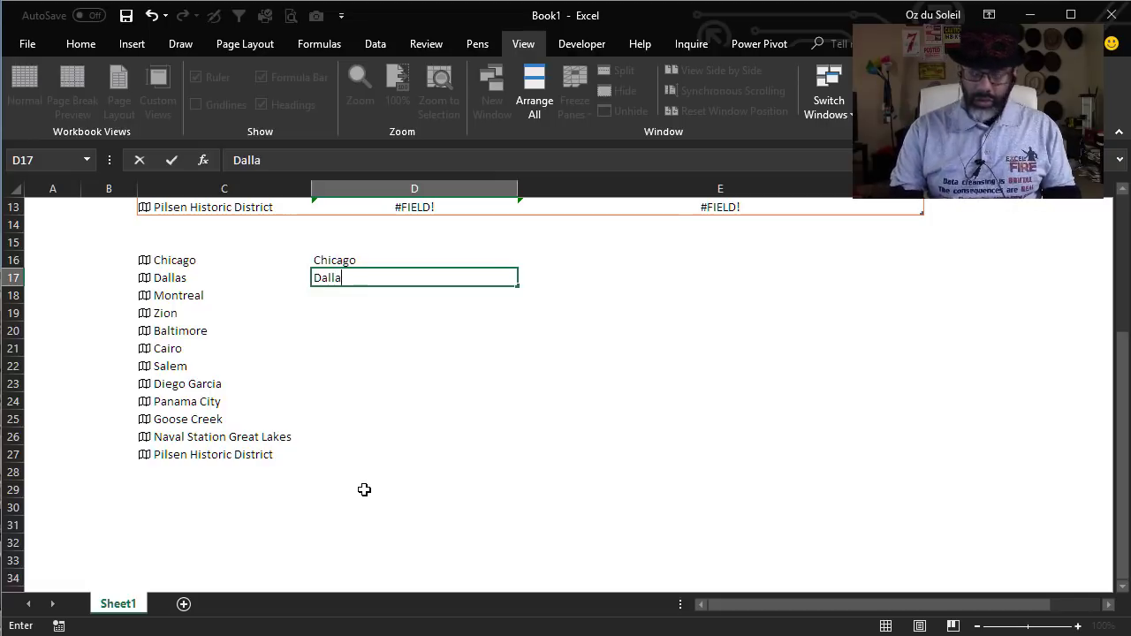
text(s)
key(Return)
- Flash Fill the remaining plain-text city names down D16:D27
drag(382, 256, 357, 457)
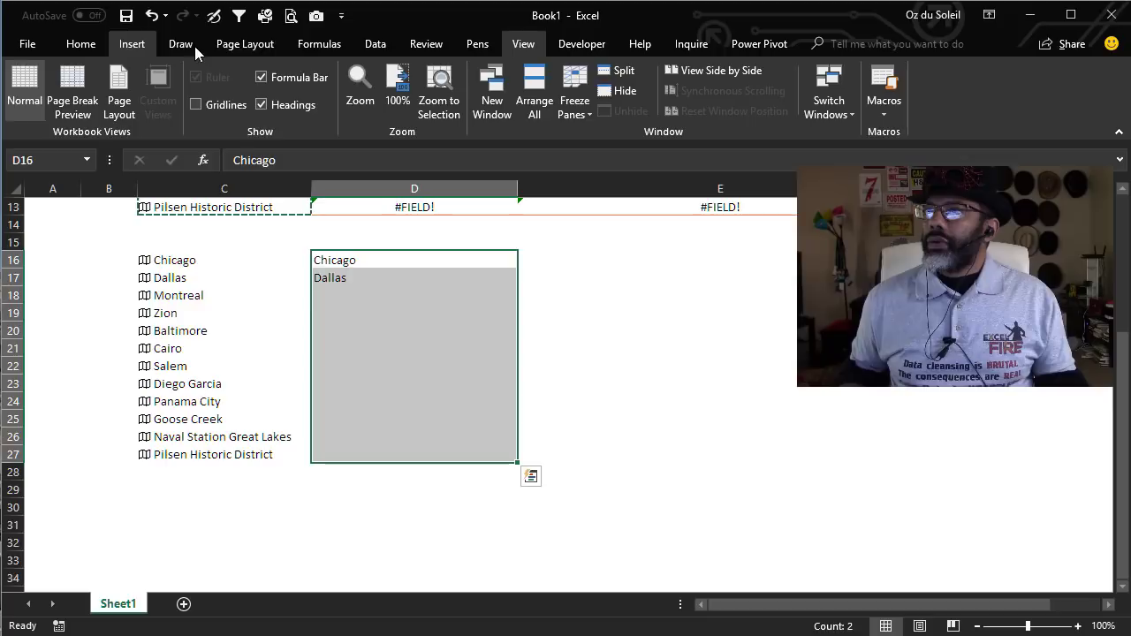
click(362, 40)
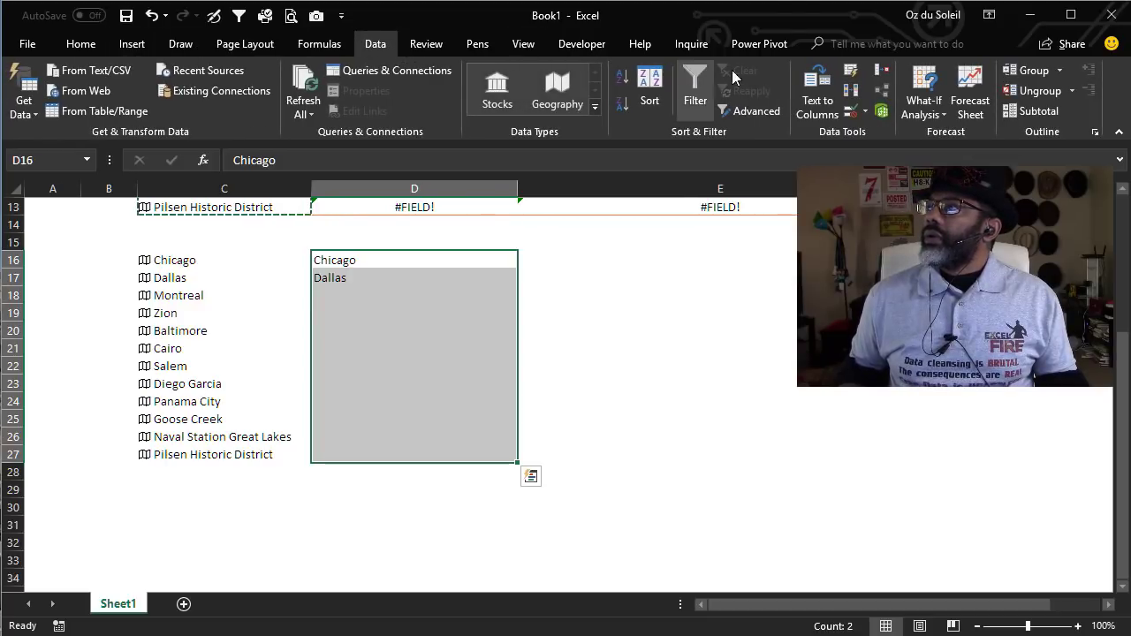
click(851, 71)
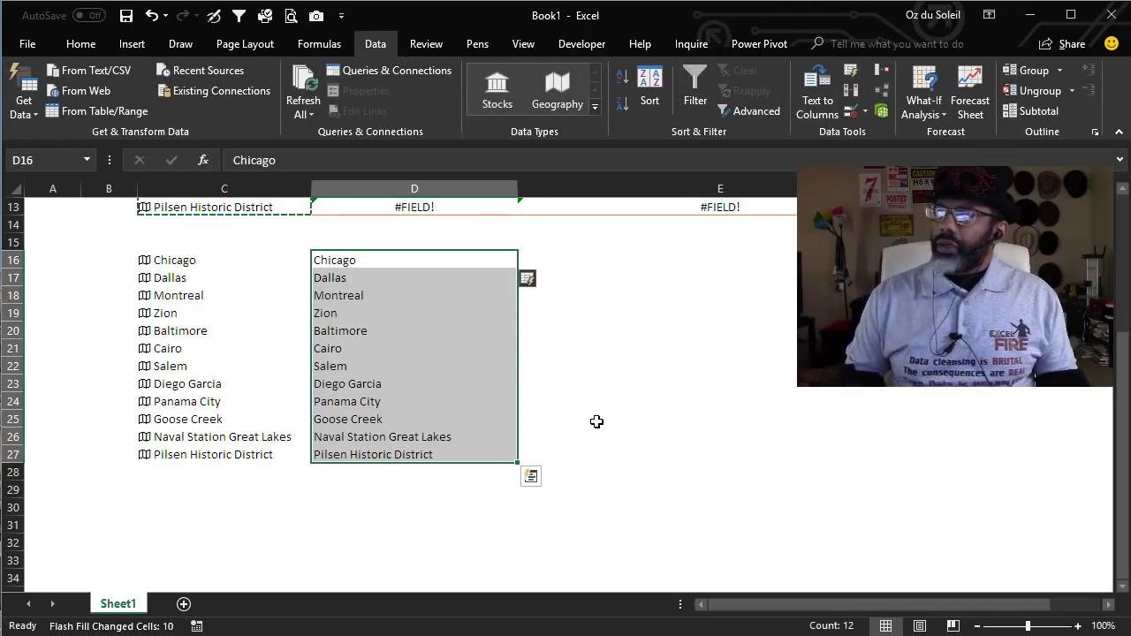
key(Return)
click(392, 334)
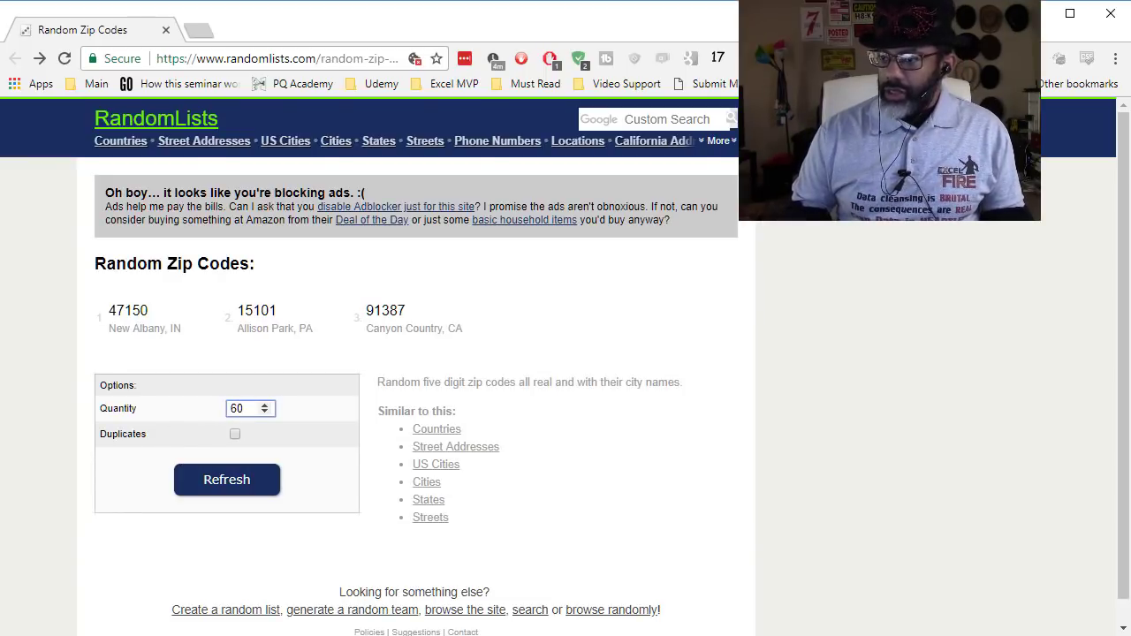
- Generate 60 random zip codes with city names in RandomLists and copy the results
key(Return)
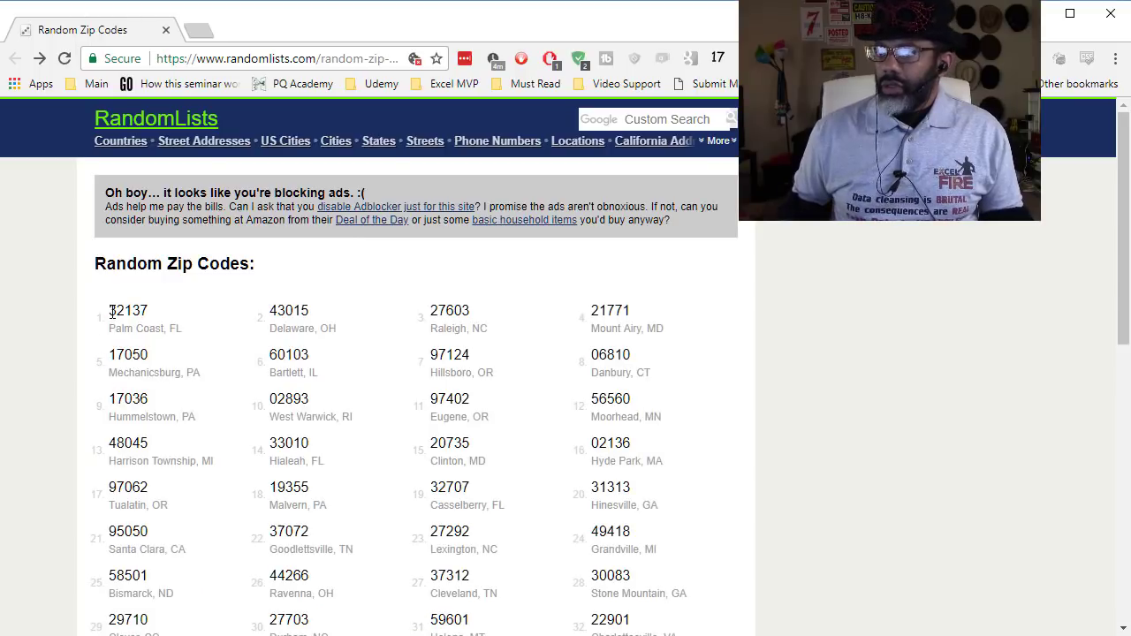
drag(111, 305, 654, 320)
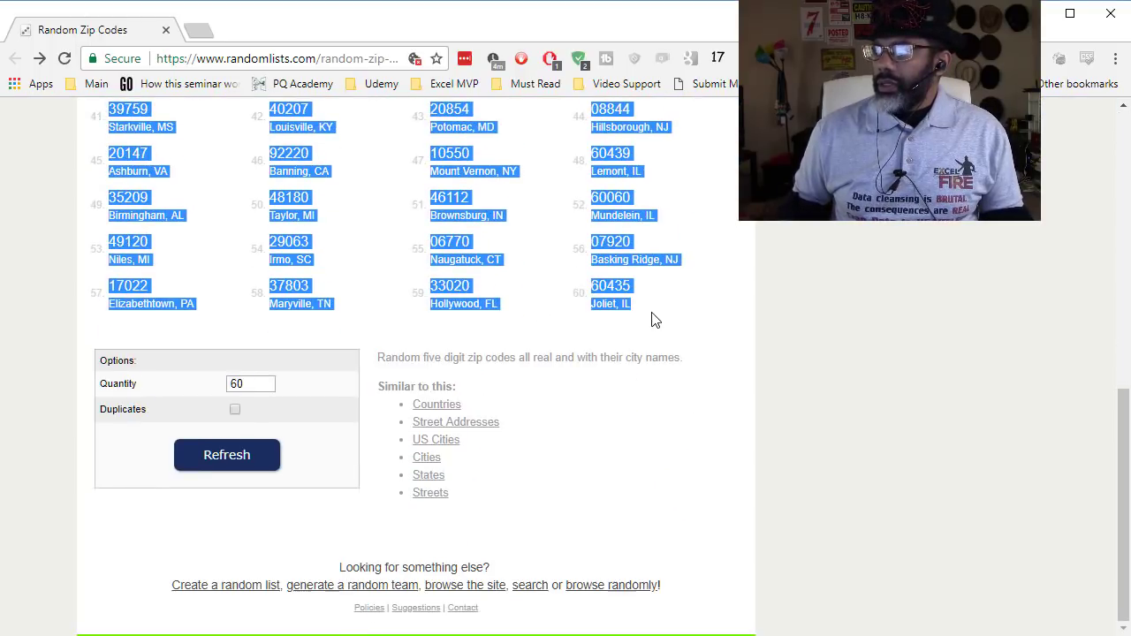
right_click(463, 164)
right_click(168, 247)
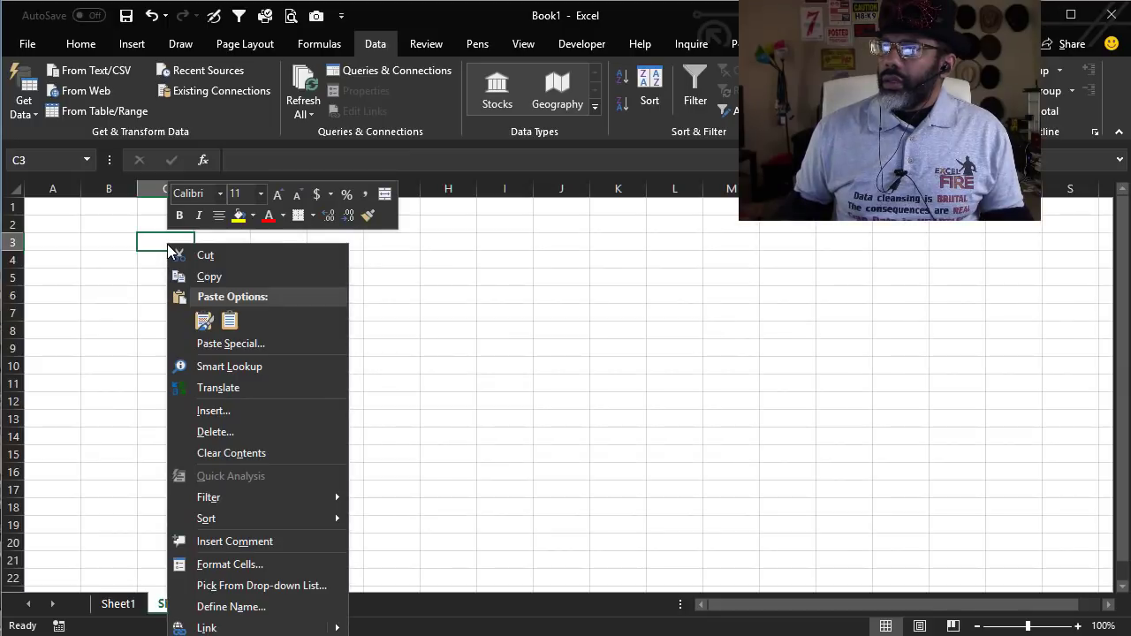
- Paste the zip list at C3, autofit column C, and Flash Fill zip codes from 32137 and 43015
click(229, 320)
double_click(190, 188)
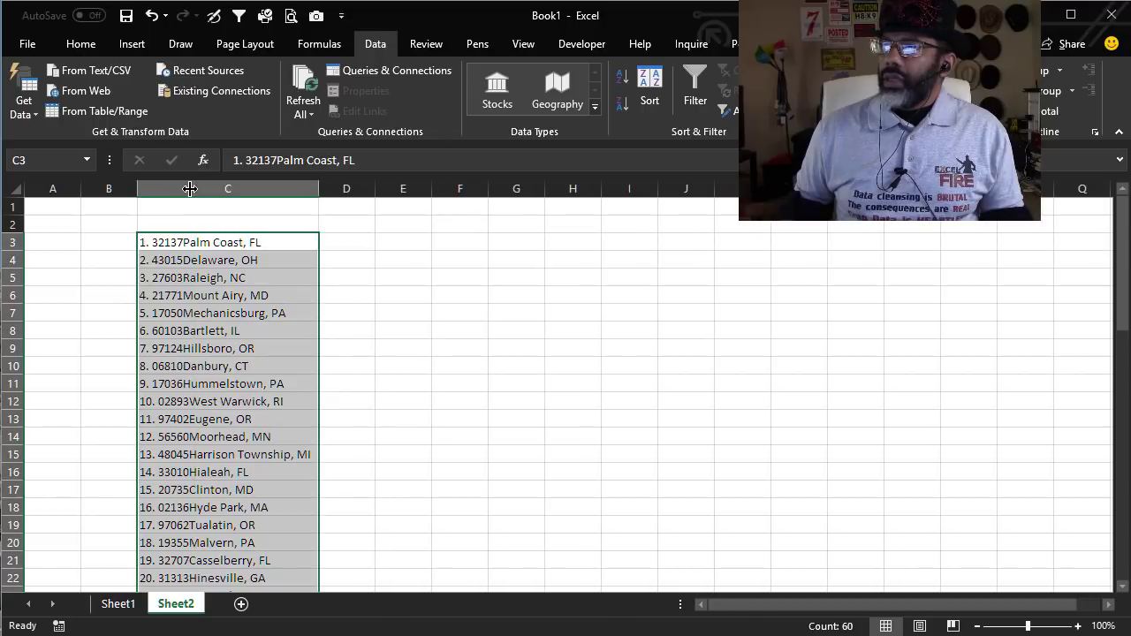
key(Right)
text(3)
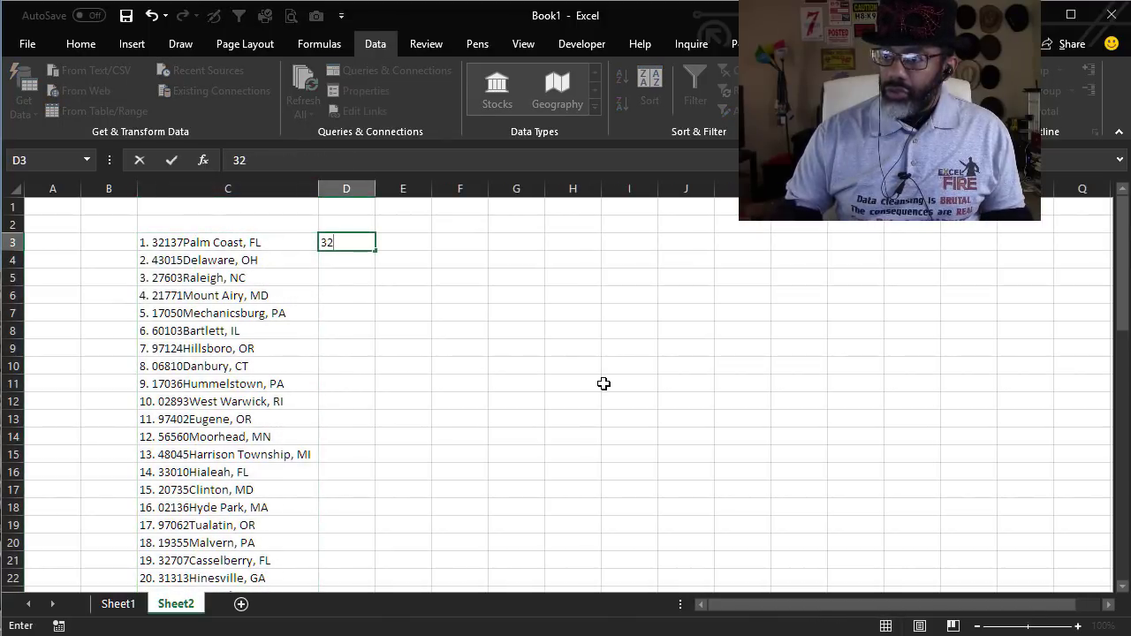
text(2137)
key(Return)
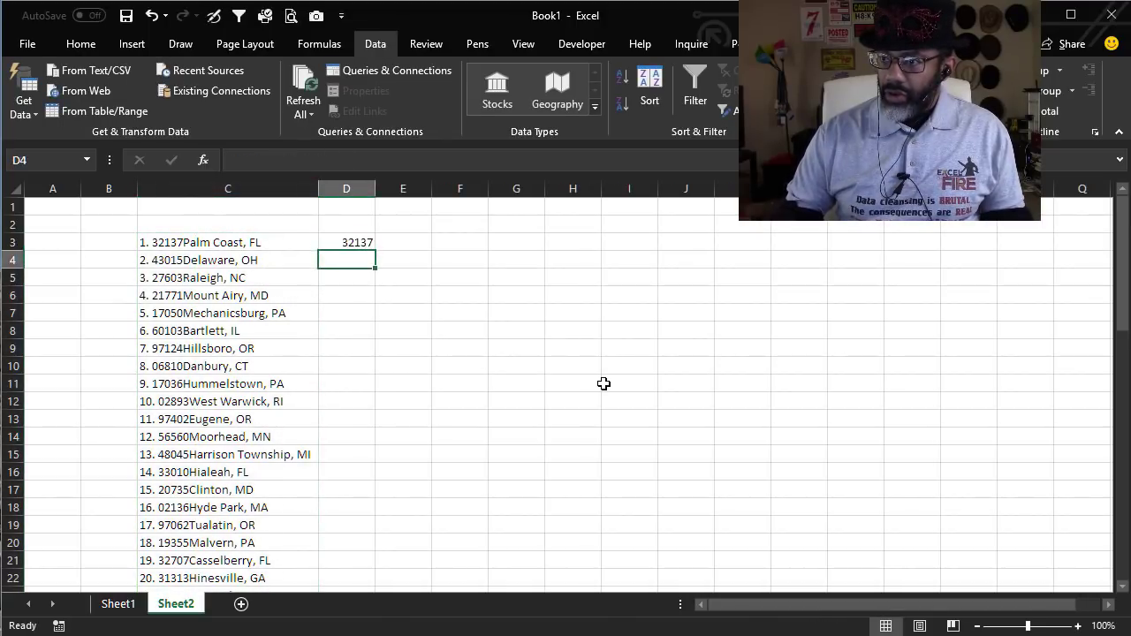
text(43015)
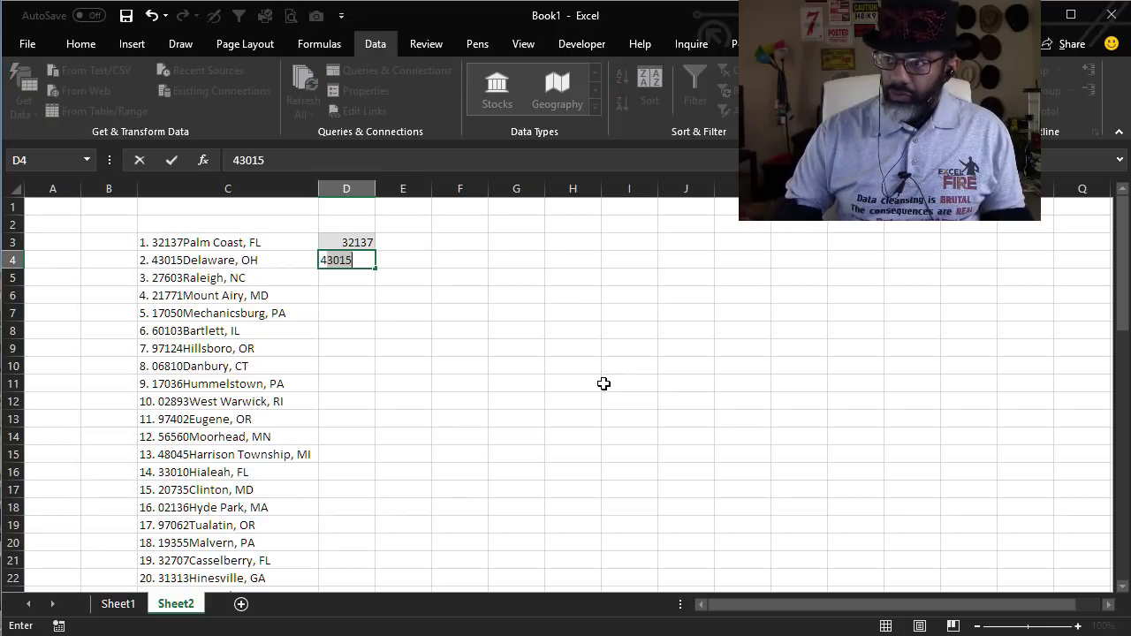
key(Return)
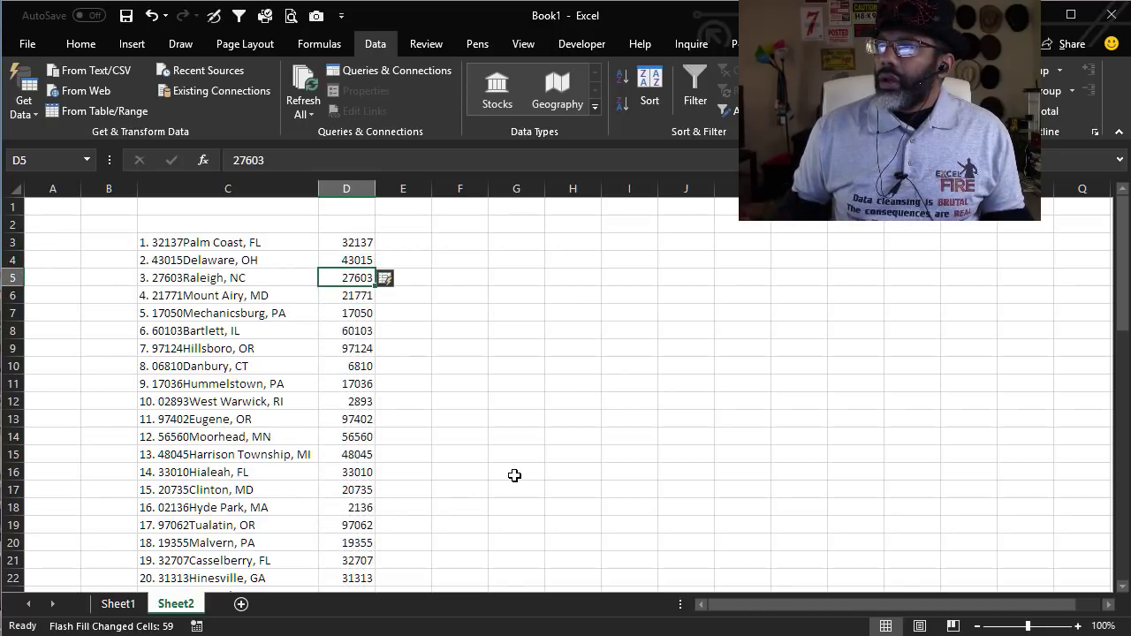
scroll(515, 475, down, 6)
scroll(364, 276, up, 6)
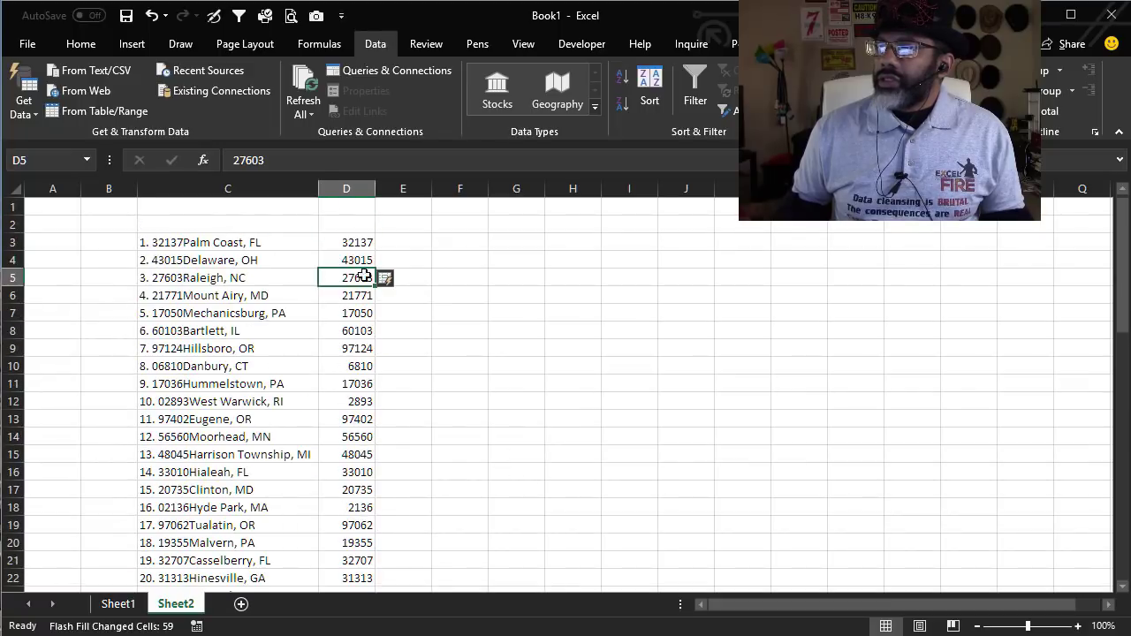
- Apply the Special Zip Code format to column D, move it to E, and start 'Palm Coast, FL' in D3
click(352, 189)
click(81, 43)
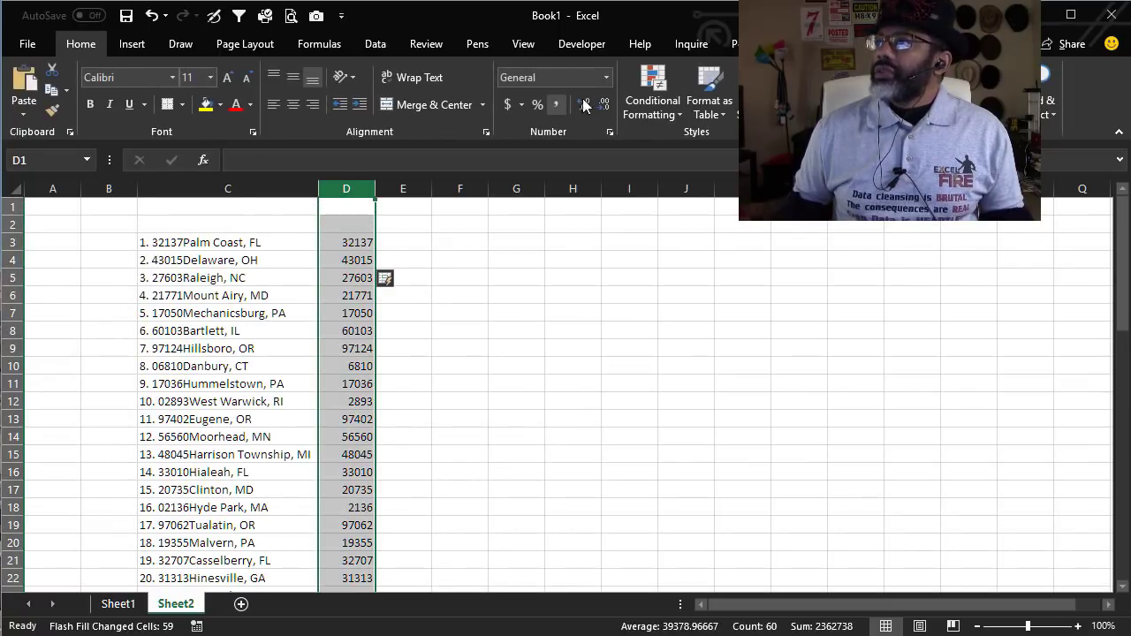
click(606, 77)
click(530, 529)
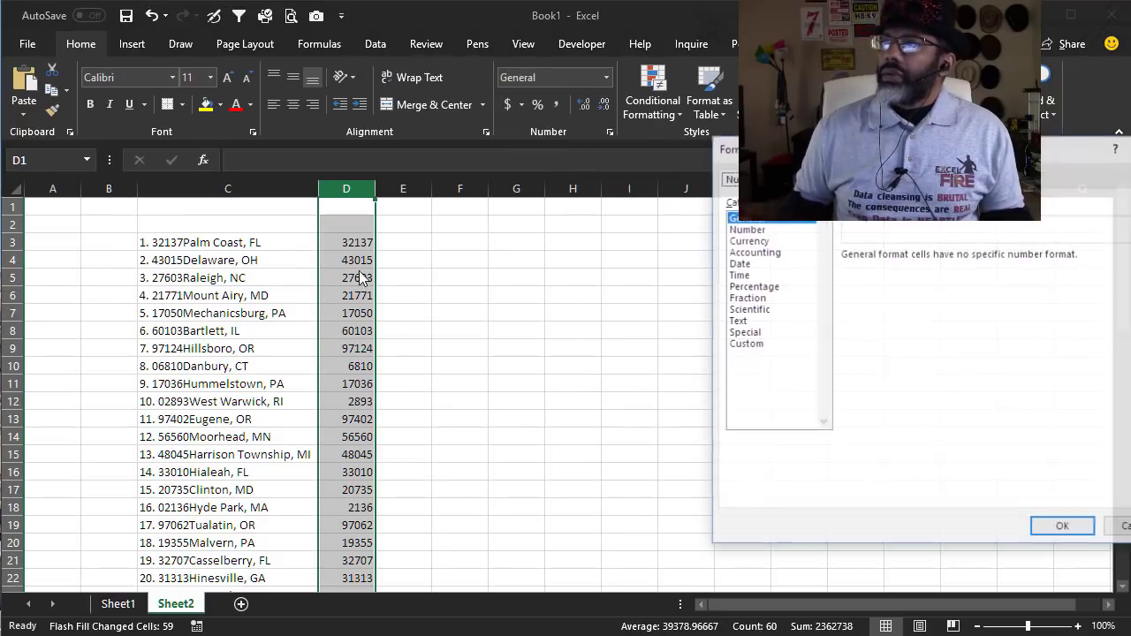
drag(751, 147, 571, 117)
click(566, 301)
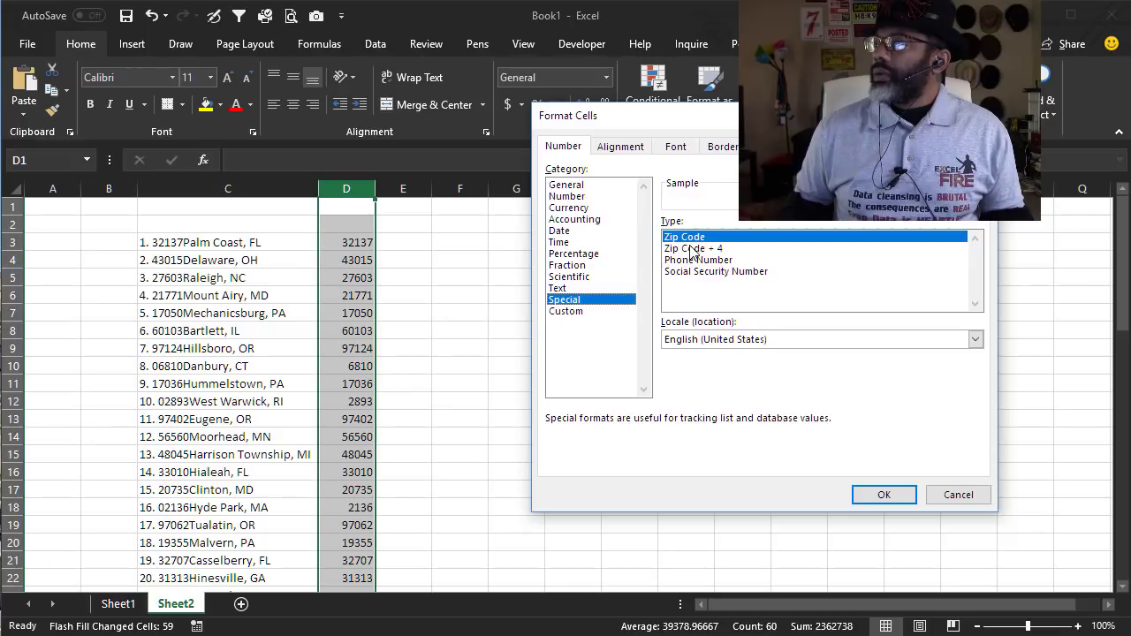
click(871, 497)
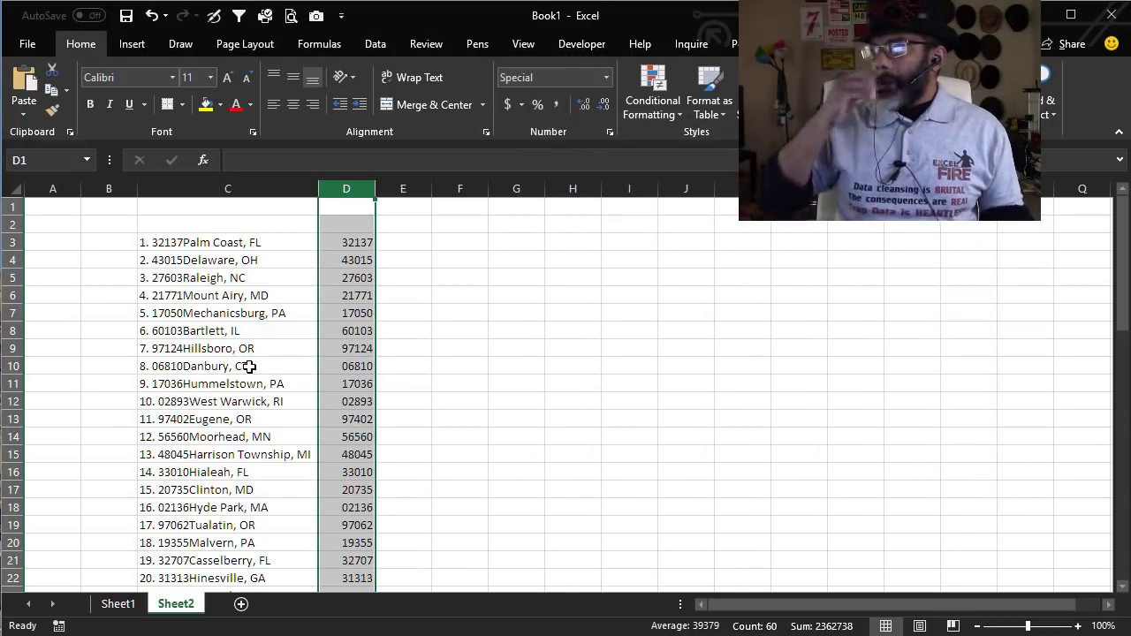
drag(376, 212, 405, 221)
click(352, 245)
text(Pa)
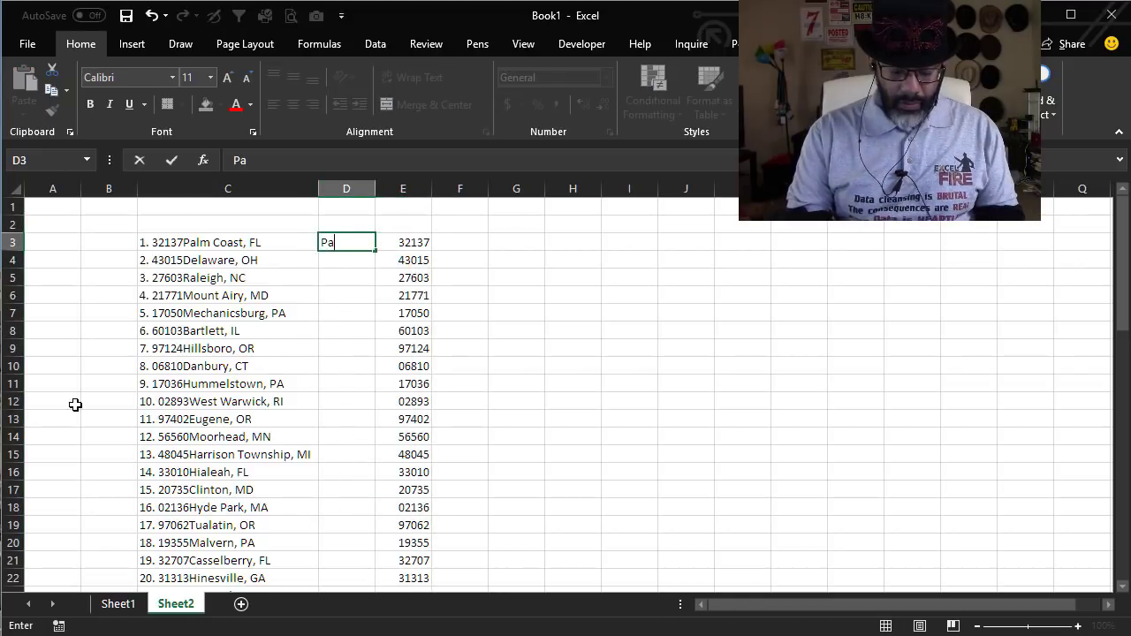
text(lm Coast, FL)
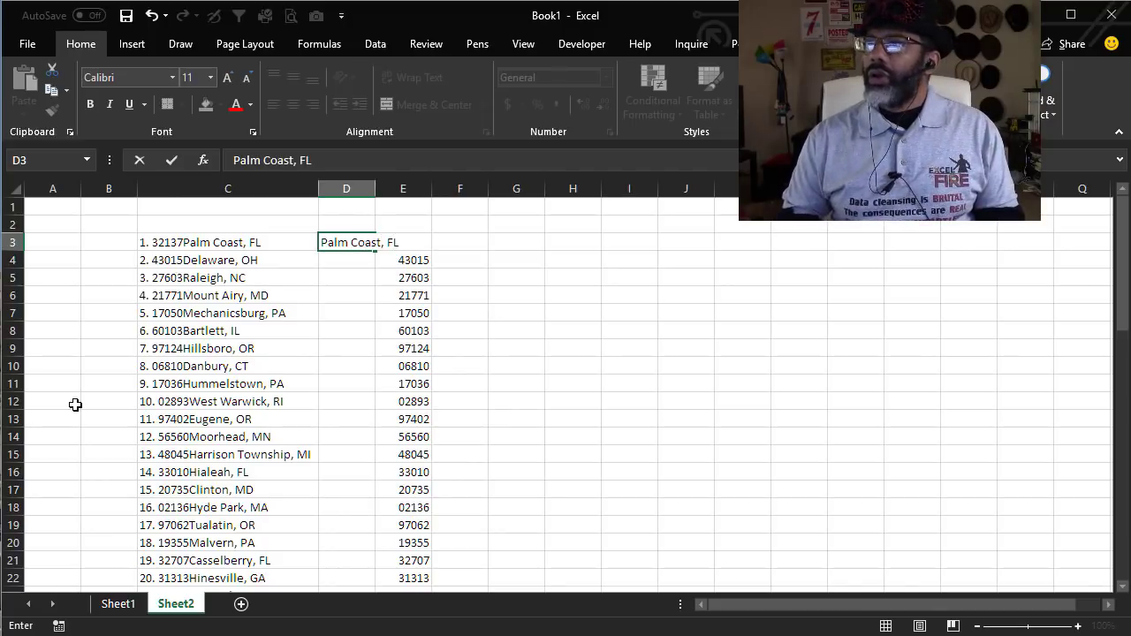
- Flash Fill city names Palm Coast, FL through Eugene, OR into D3:D13, then select D3 to the list's end
key(Return)
drag(353, 243, 353, 419)
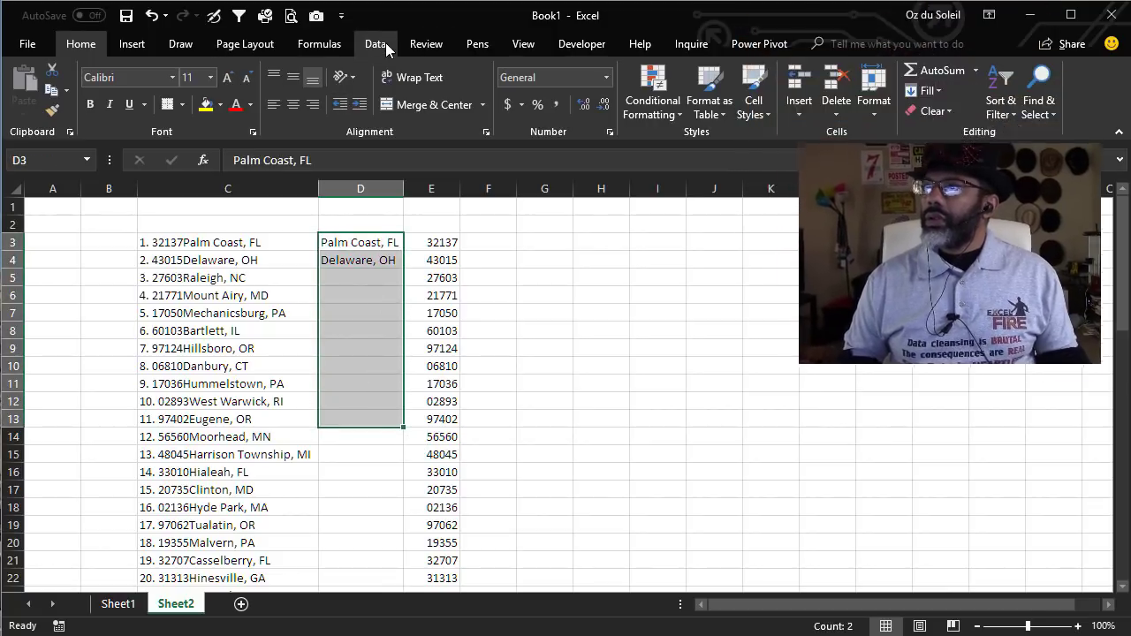
click(383, 46)
click(853, 70)
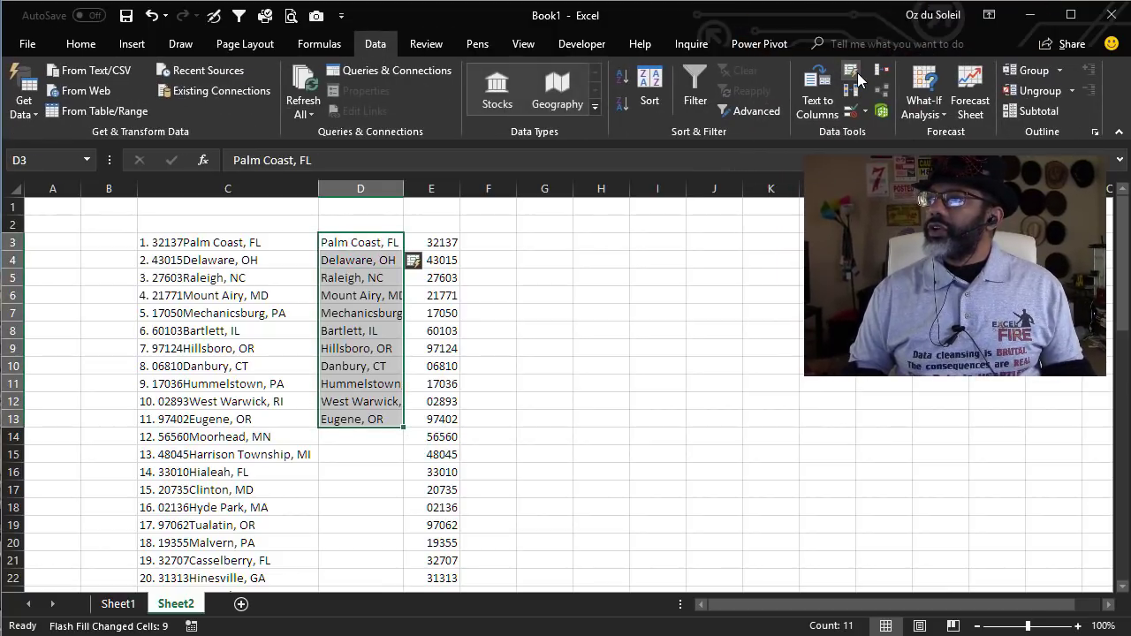
click(386, 242)
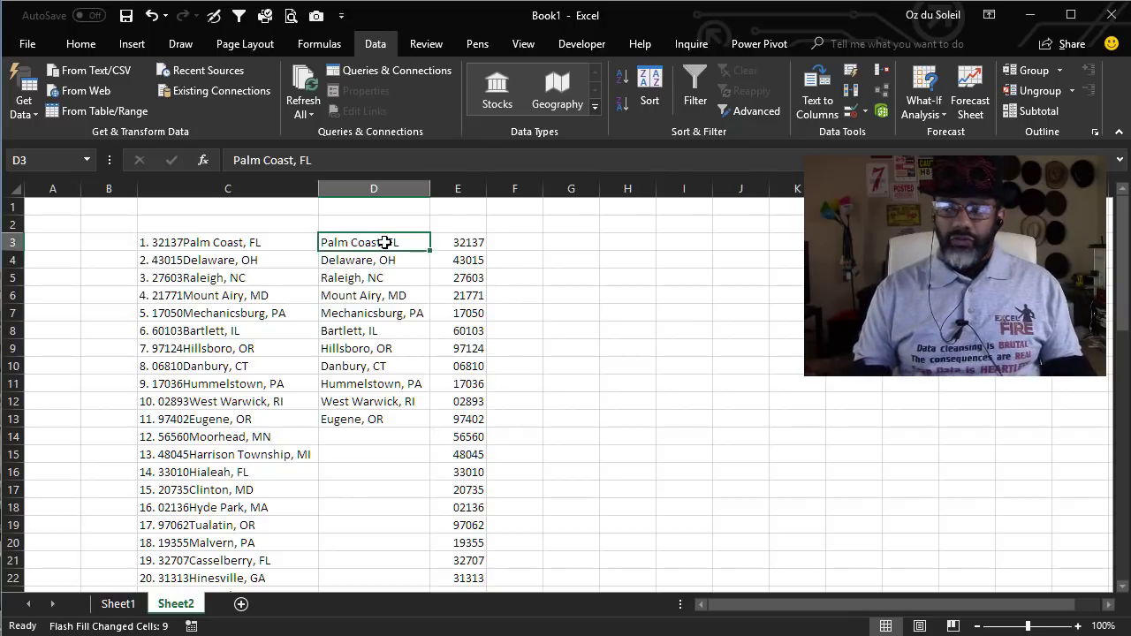
drag(386, 242, 374, 558)
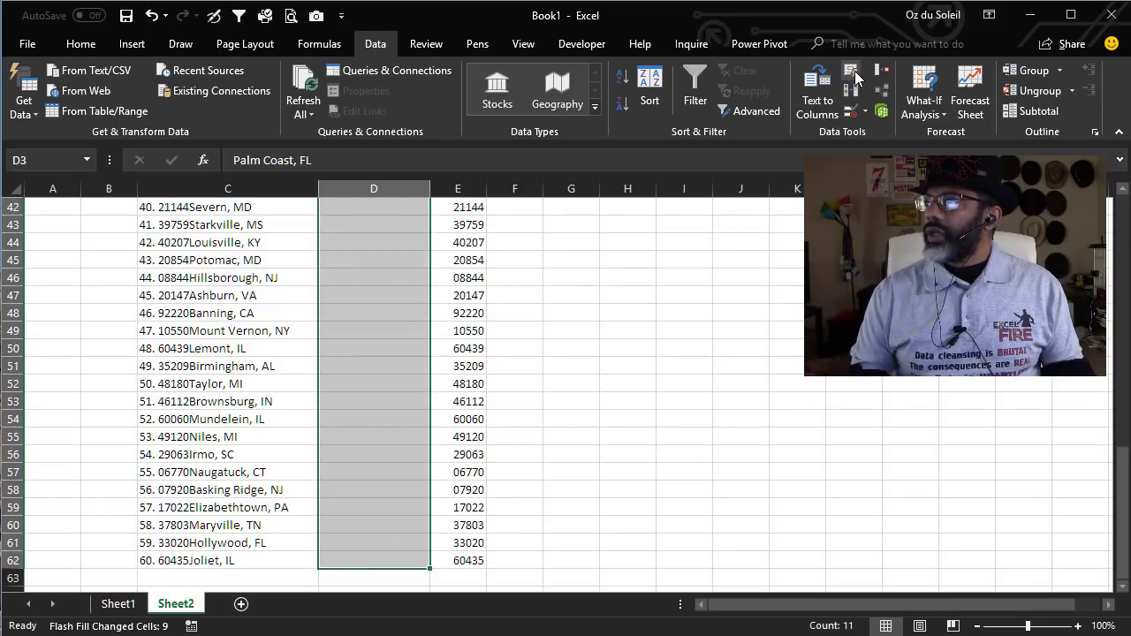
- Flash Fill the remaining city names and delete the original numbered column C
click(852, 71)
right_click(176, 187)
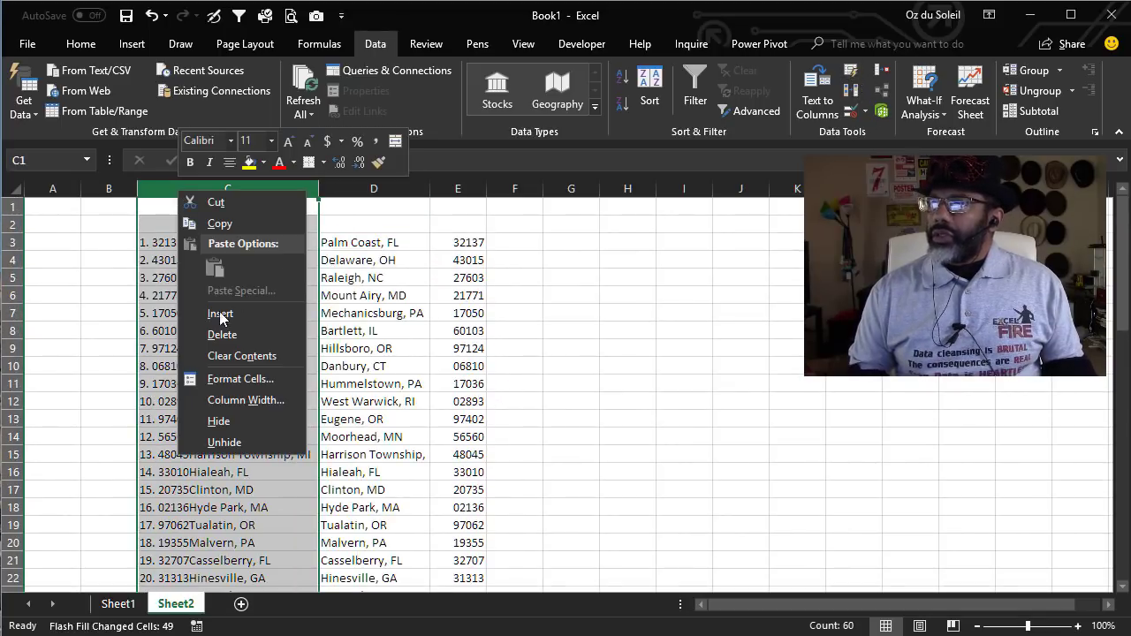
click(222, 334)
- Copy the zip codes into column F and convert F3:F62 to the Geography data type
click(274, 189)
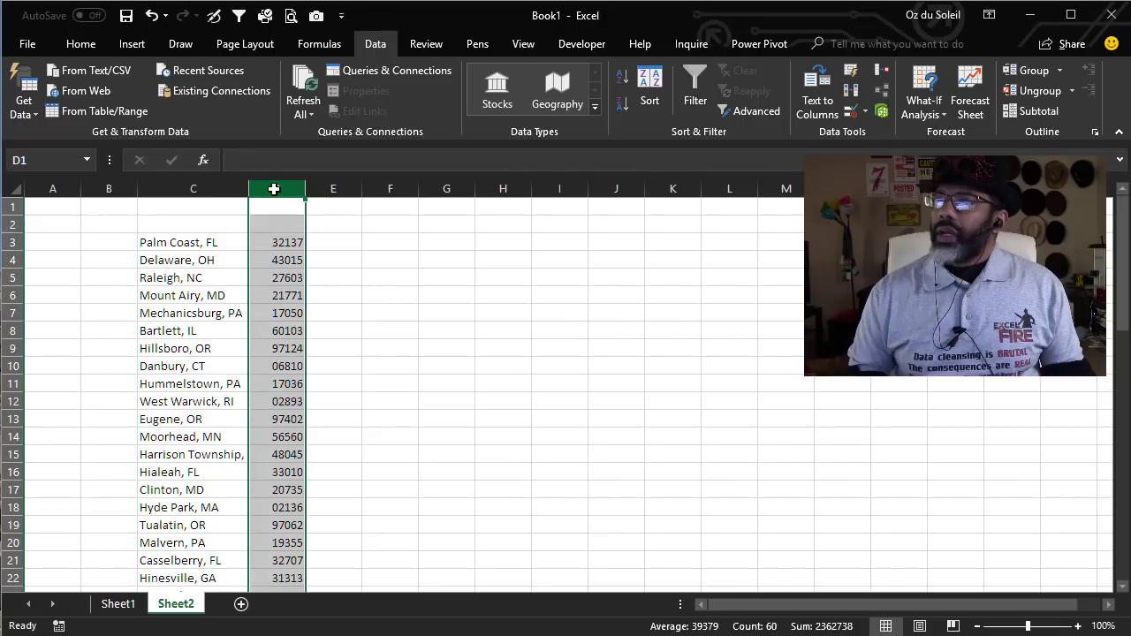
right_click(274, 189)
click(360, 204)
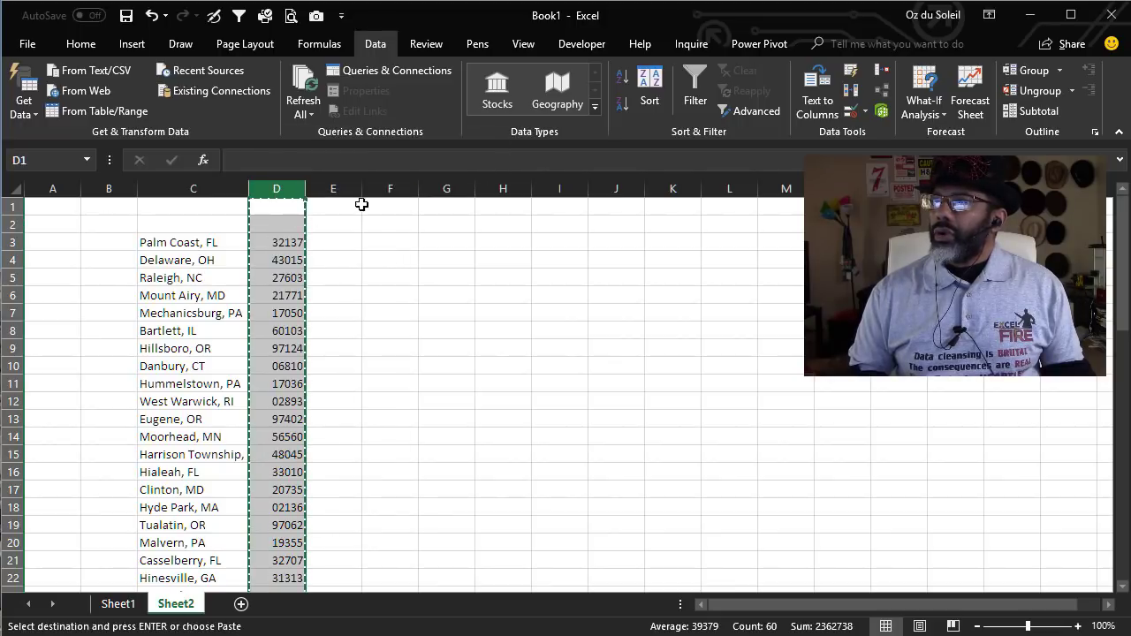
right_click(380, 189)
click(417, 262)
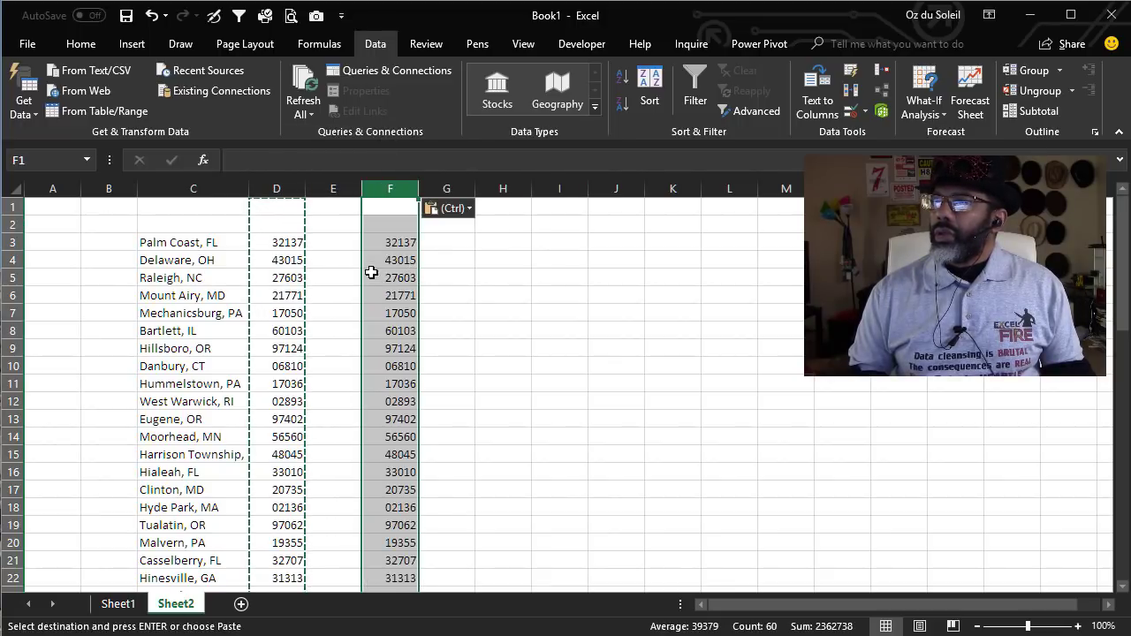
click(440, 243)
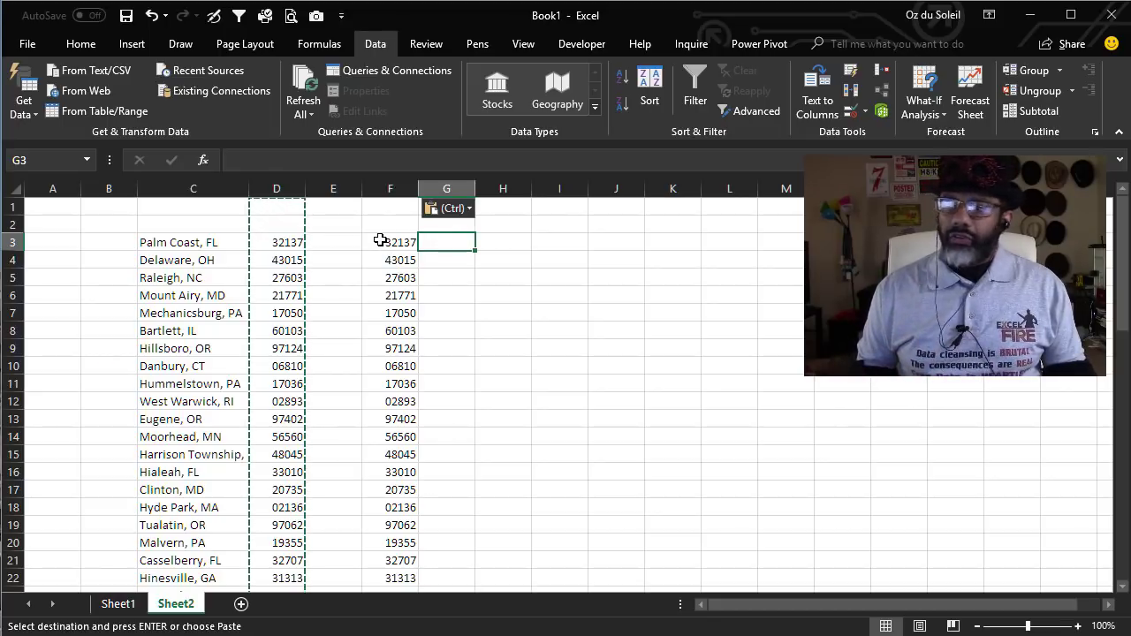
drag(380, 240, 382, 294)
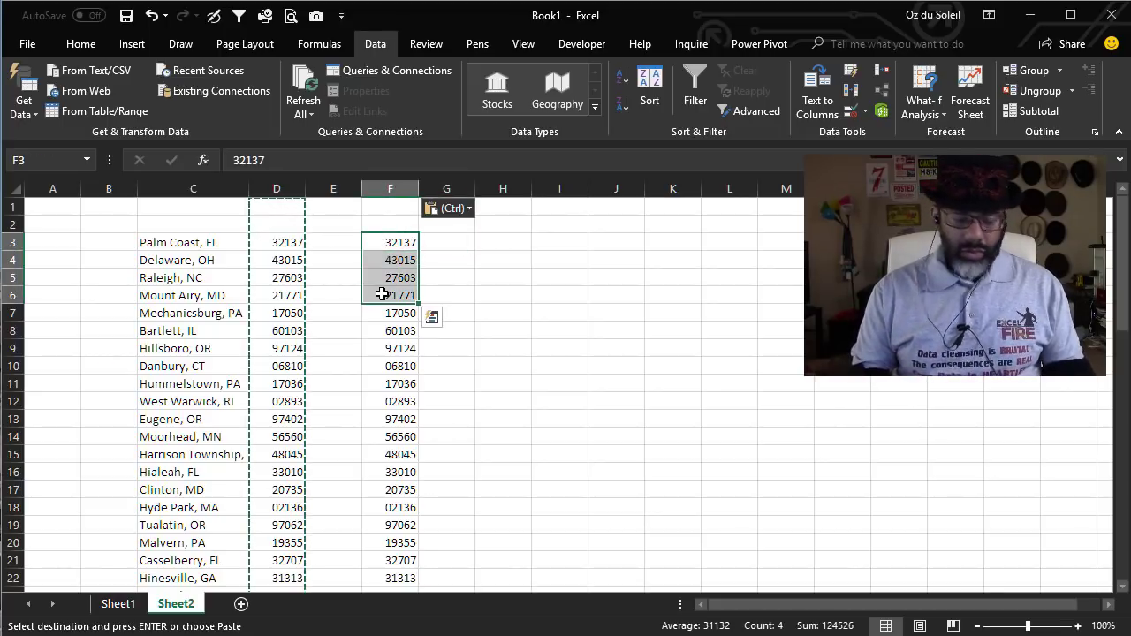
key(ctrl+shift+Down)
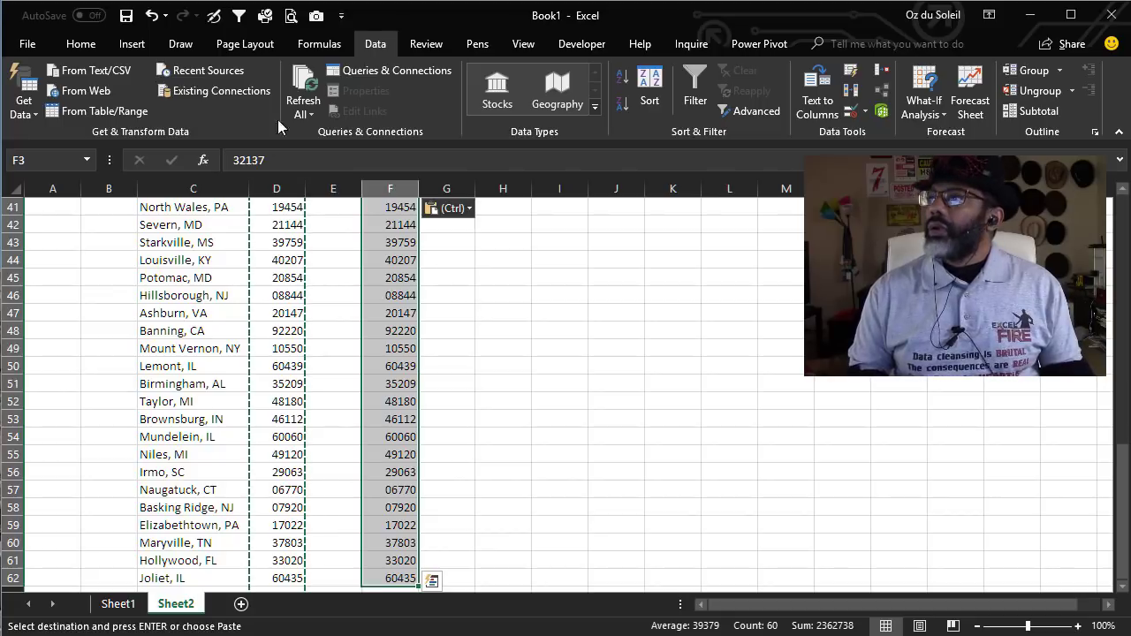
click(555, 101)
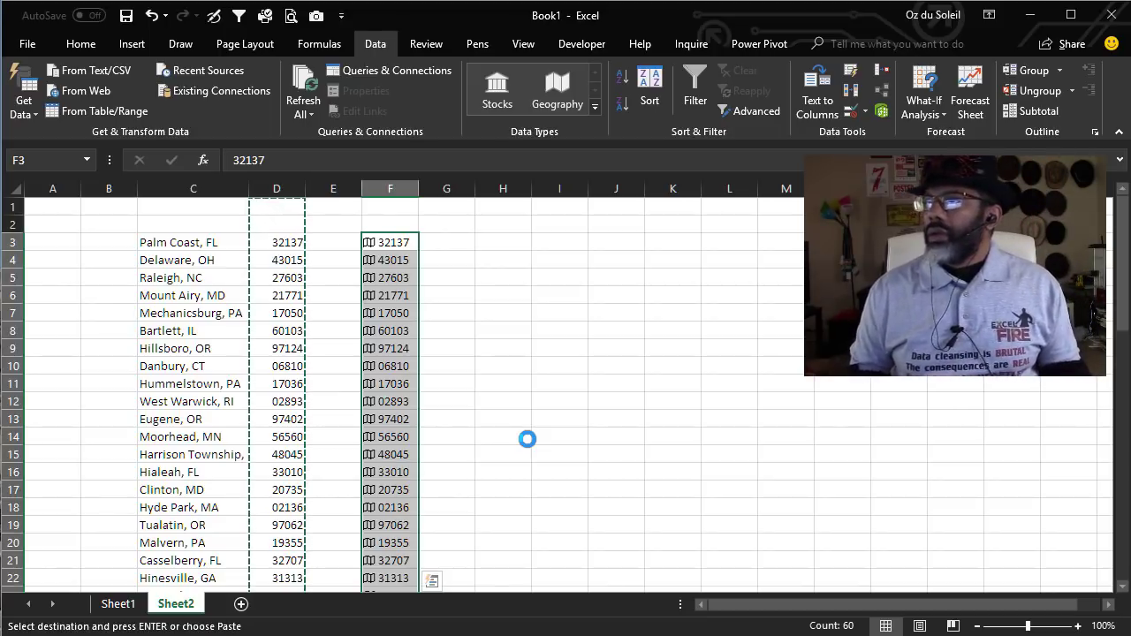
- Add the headers ZIPS in F2 and CITIES in G2
click(391, 224)
text(ZIPS)
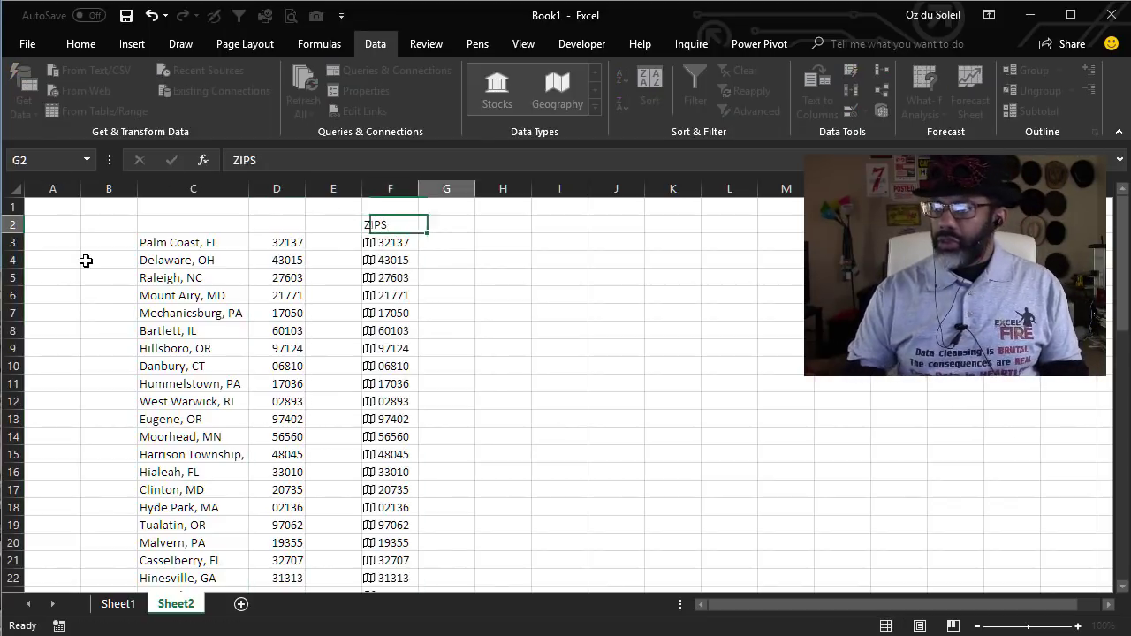
key(Tab)
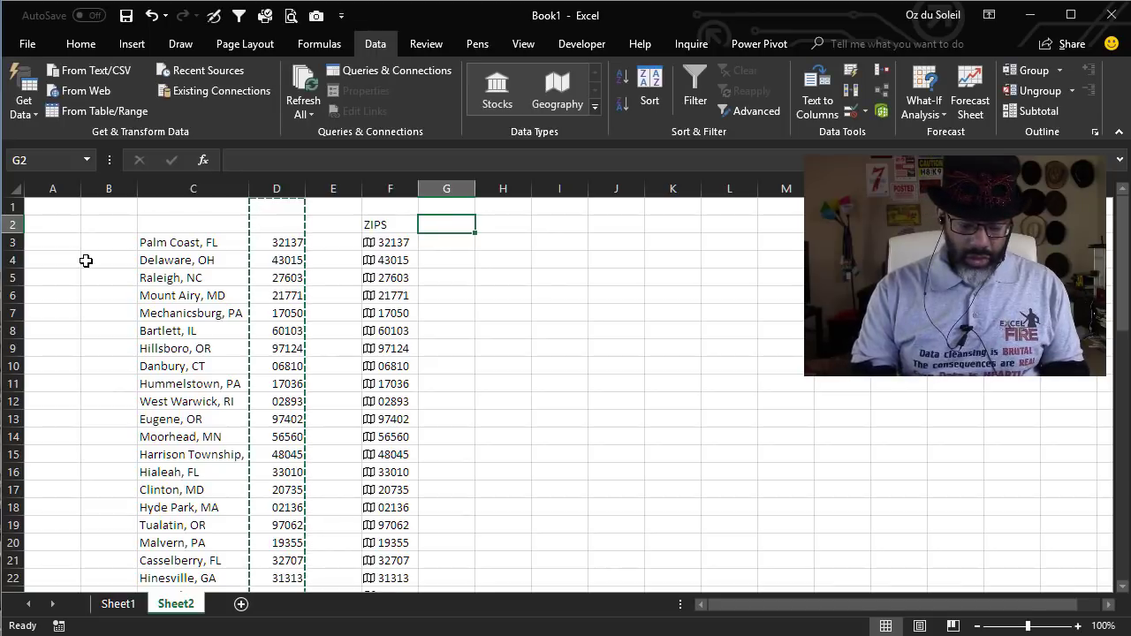
text(CITIES)
key(Return)
- Enter =F3.Description in G3, fill it down the column, and autofit column G
text(=)
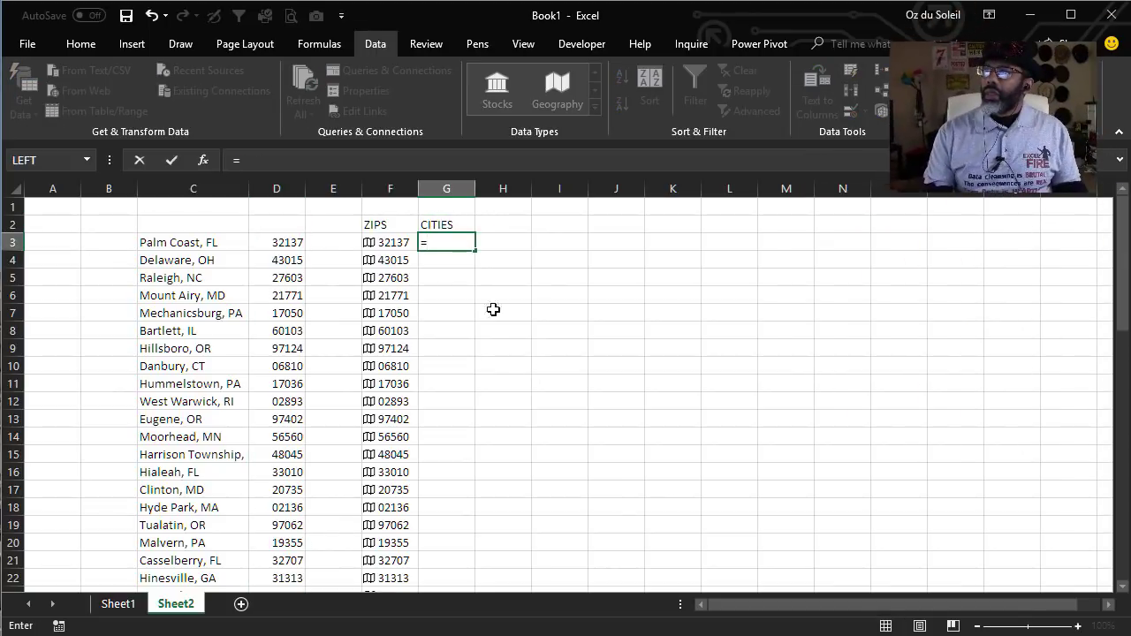
click(394, 250)
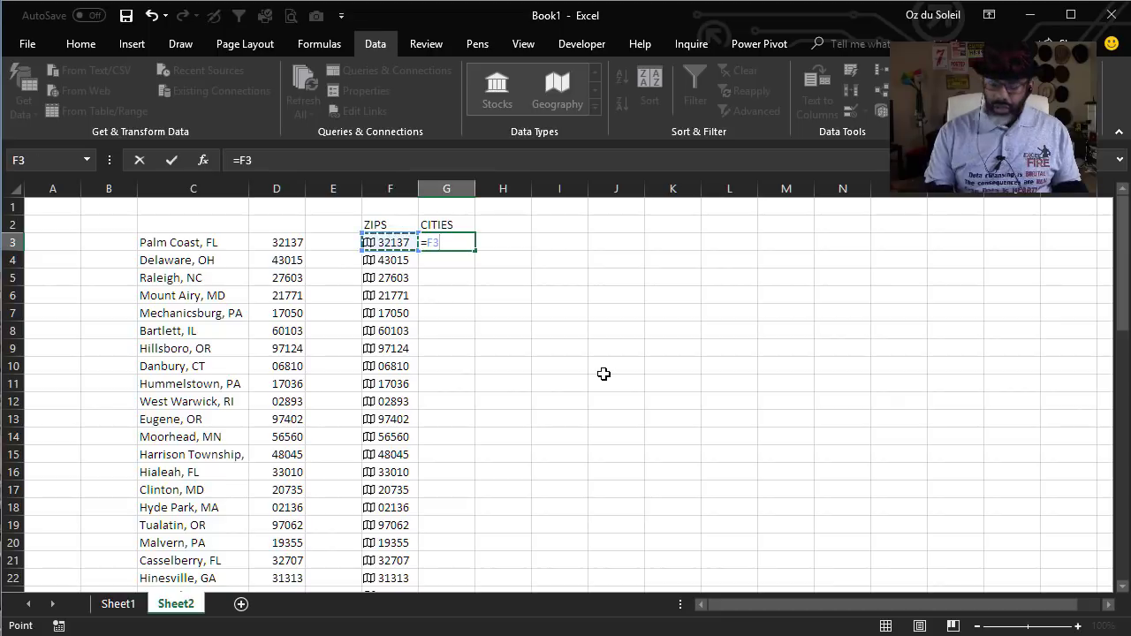
text(.)
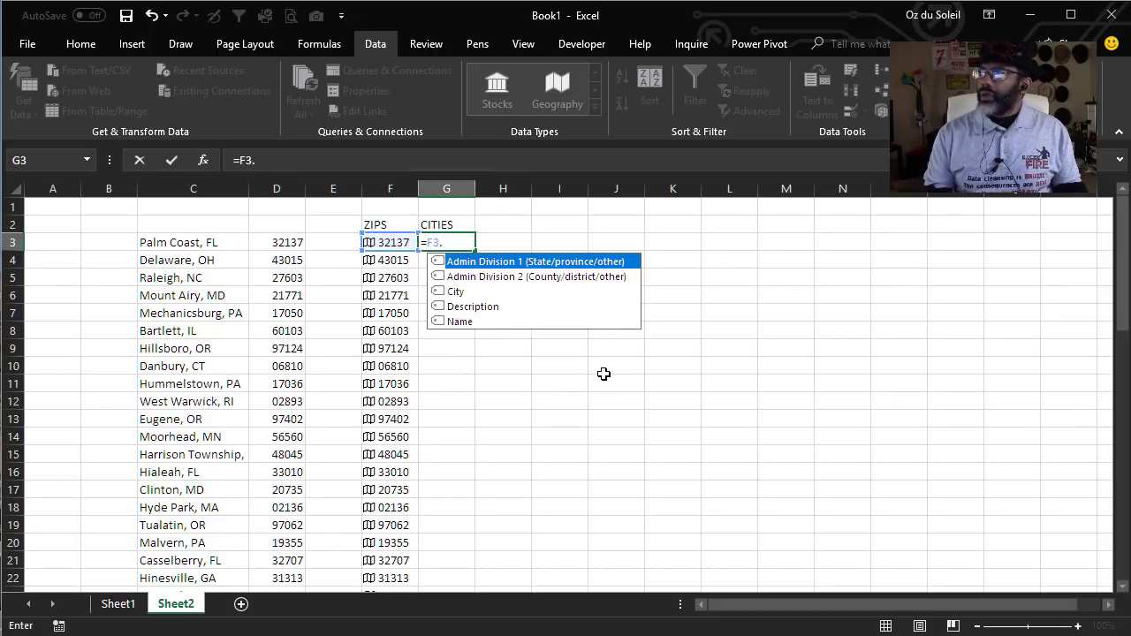
double_click(469, 306)
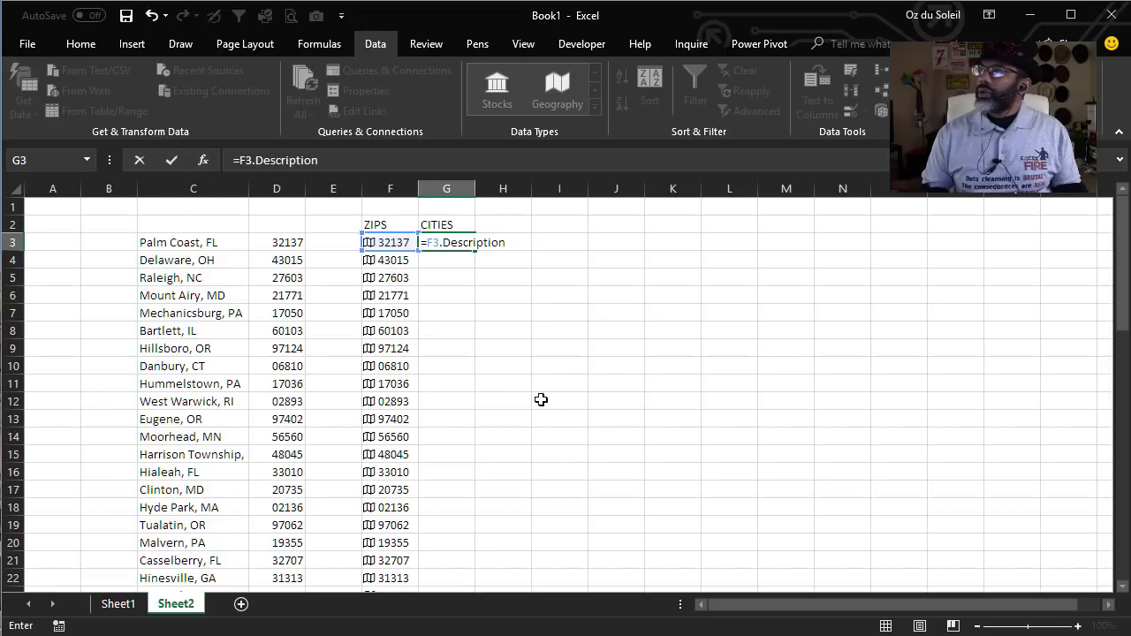
key(ctrl+Return)
key(alt+h)
key(o)
key(i)
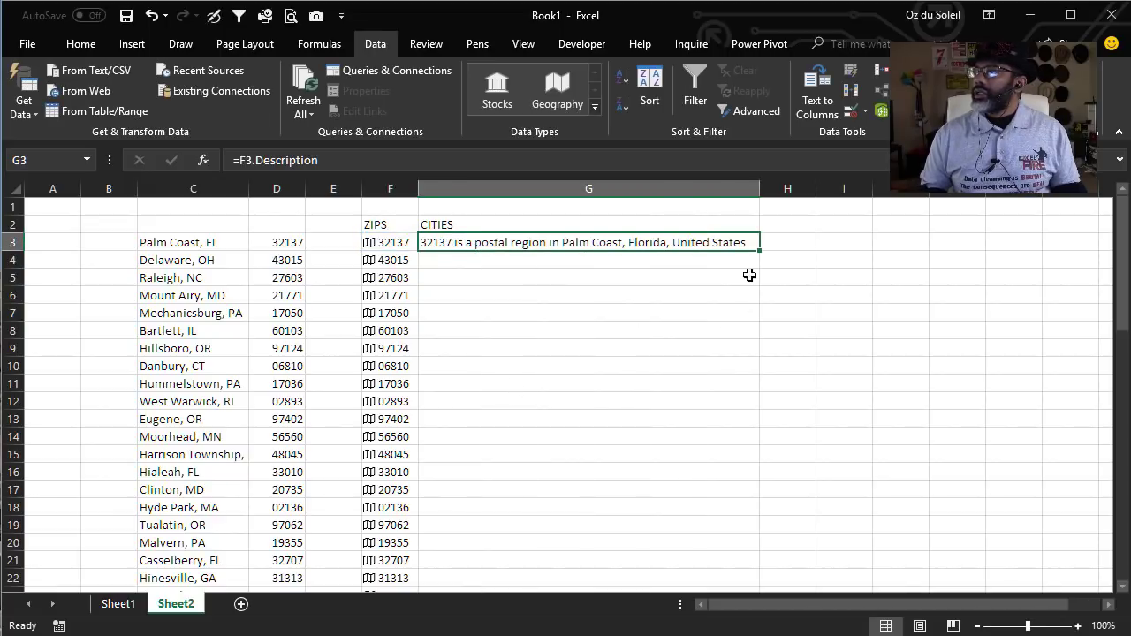
double_click(760, 188)
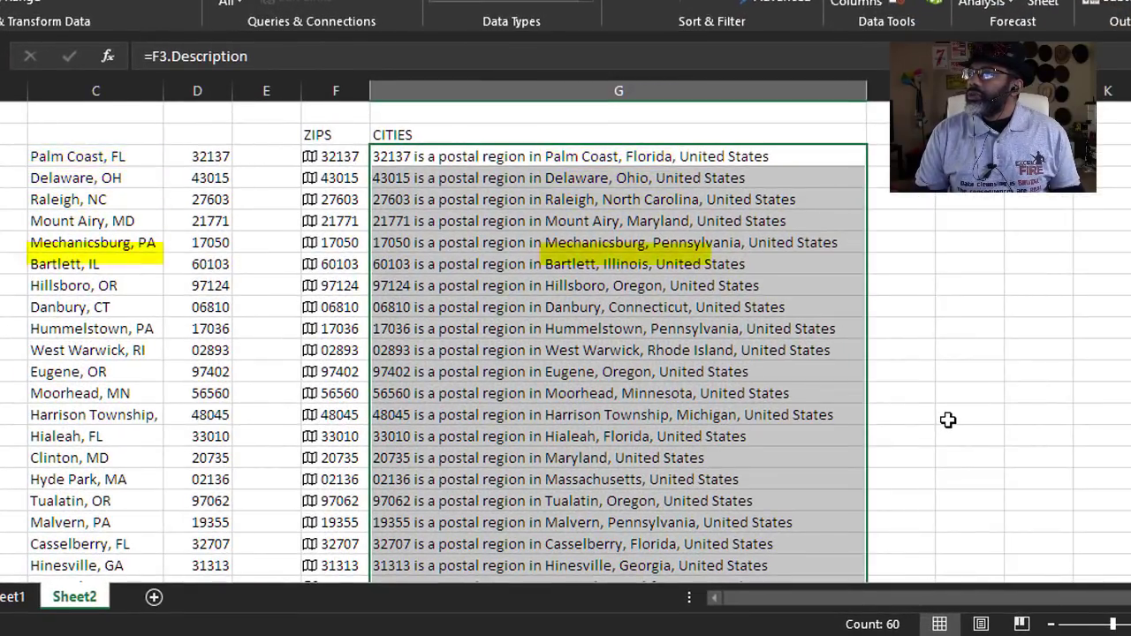
click(948, 420)
scroll(949, 420, down, 5)
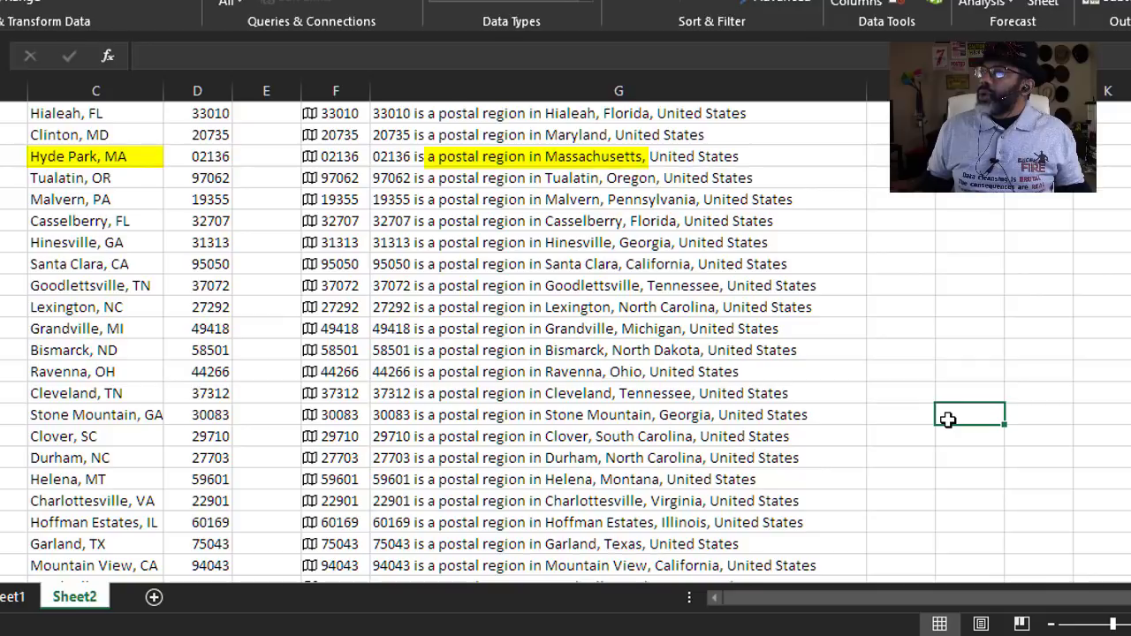
scroll(949, 420, down, 6)
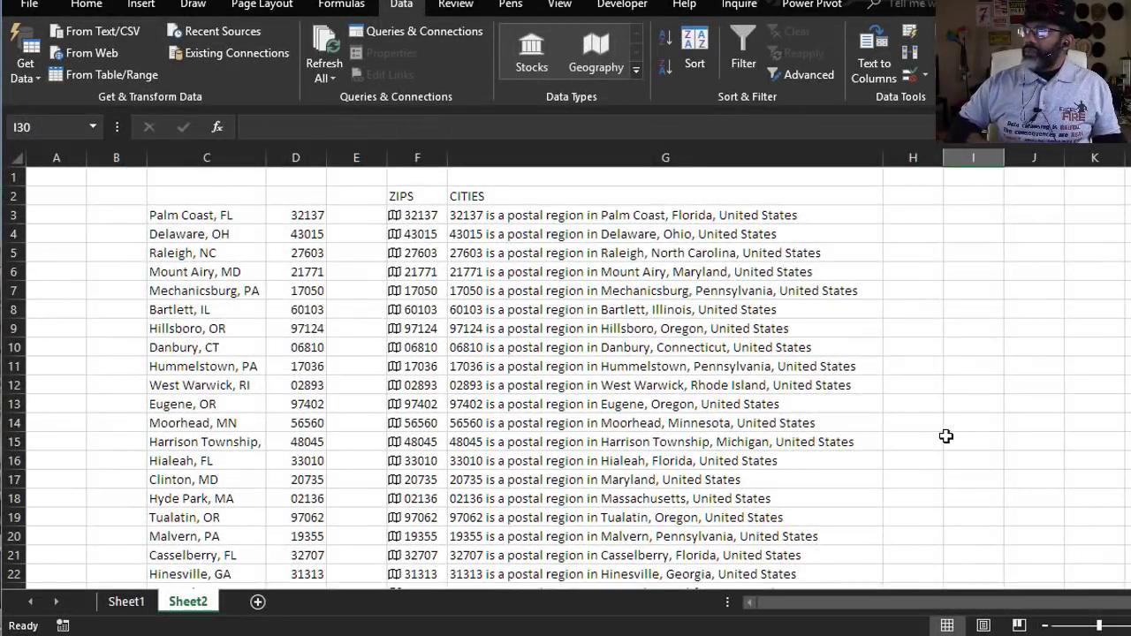
click(909, 215)
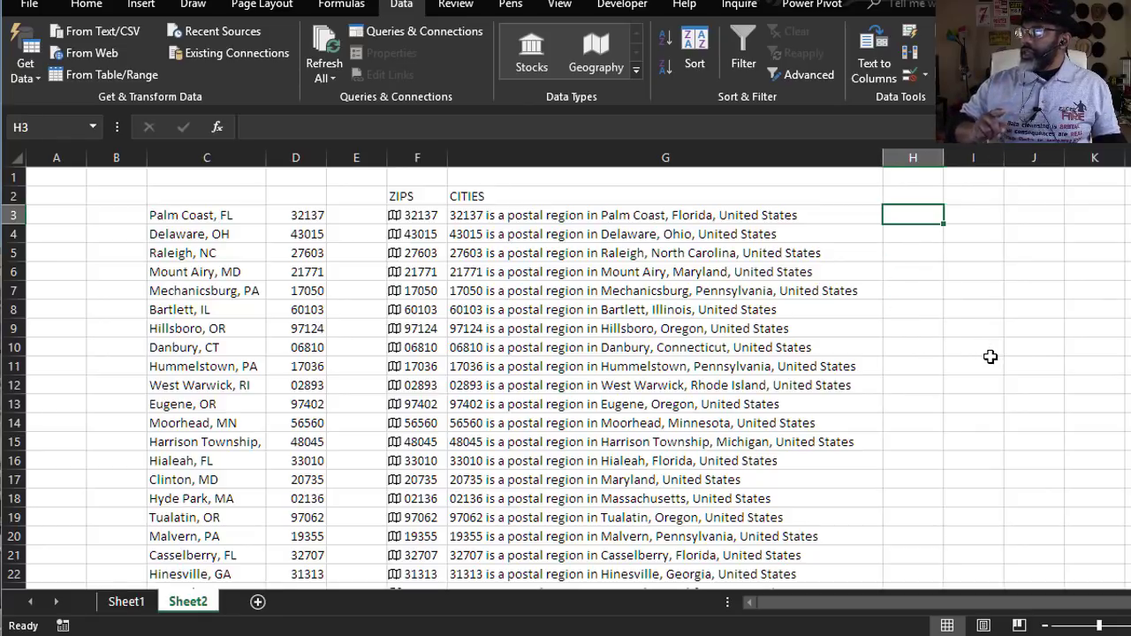
text(=)
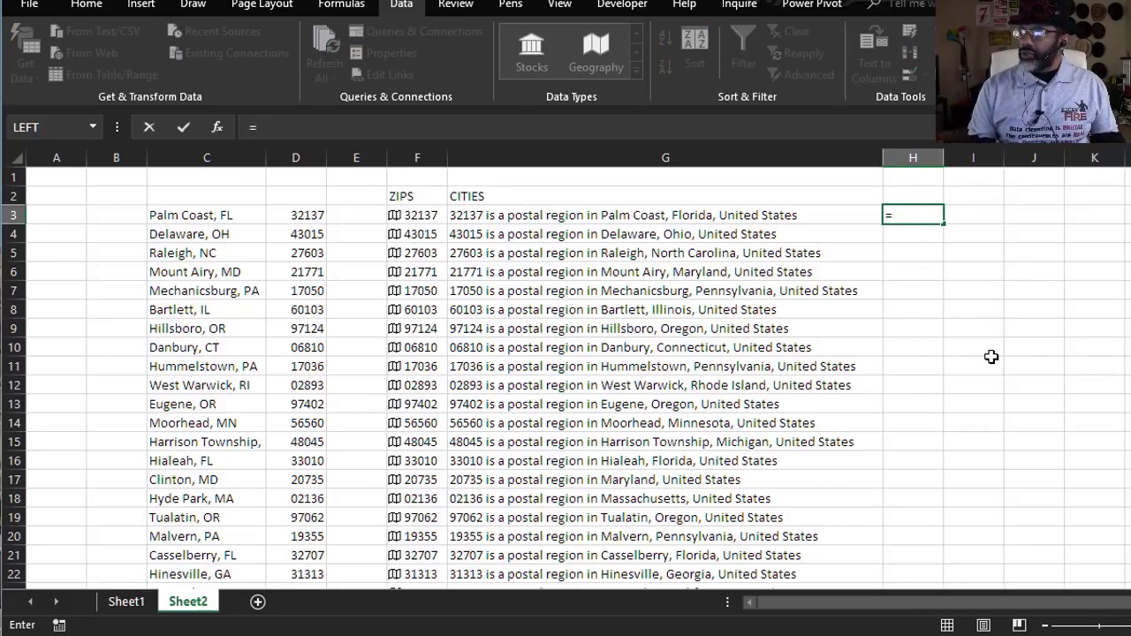
click(424, 215)
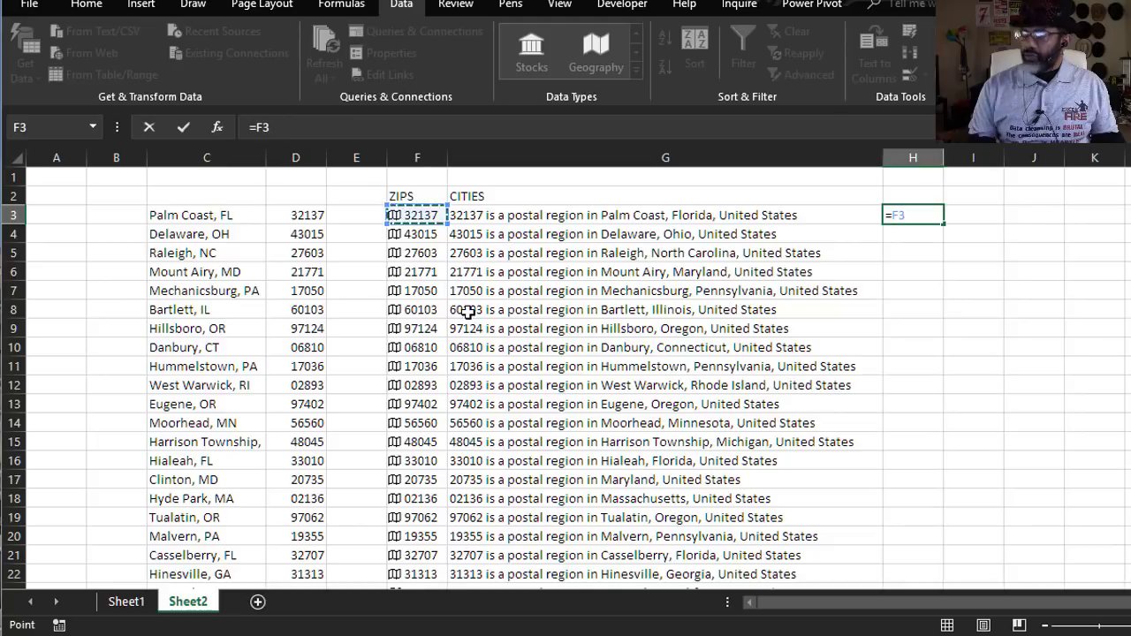
text(.)
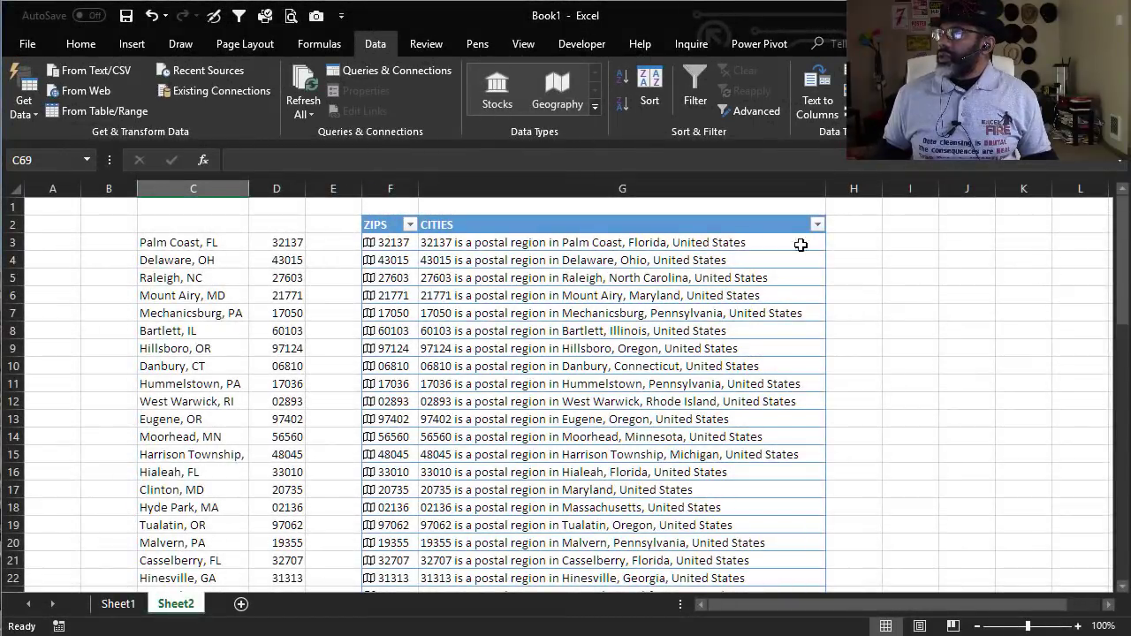
click(845, 242)
text(=)
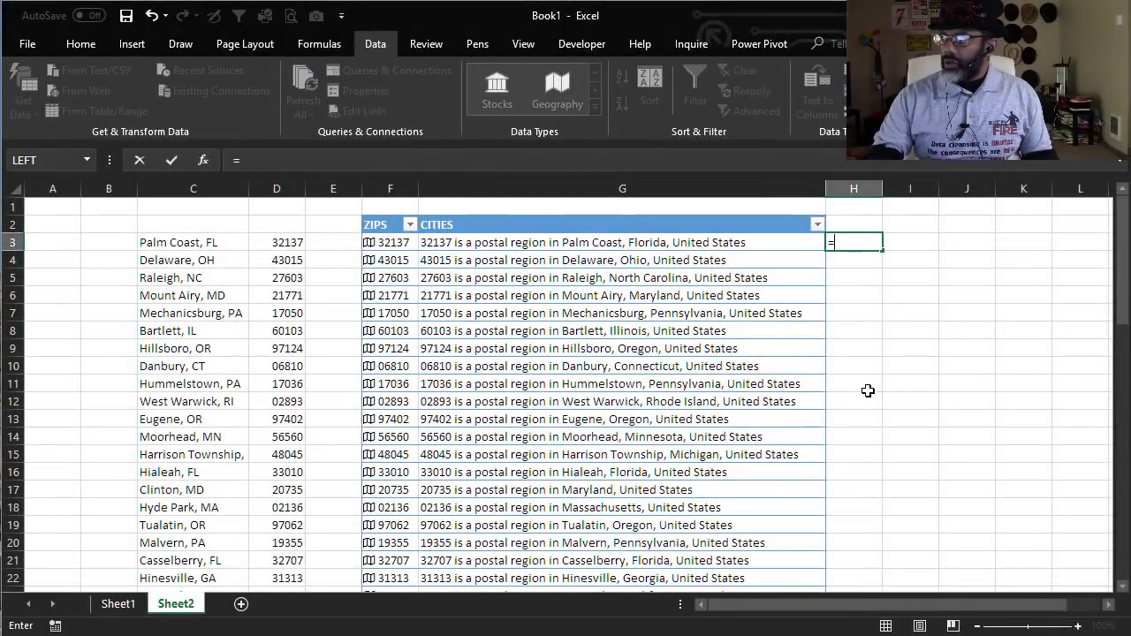
click(398, 241)
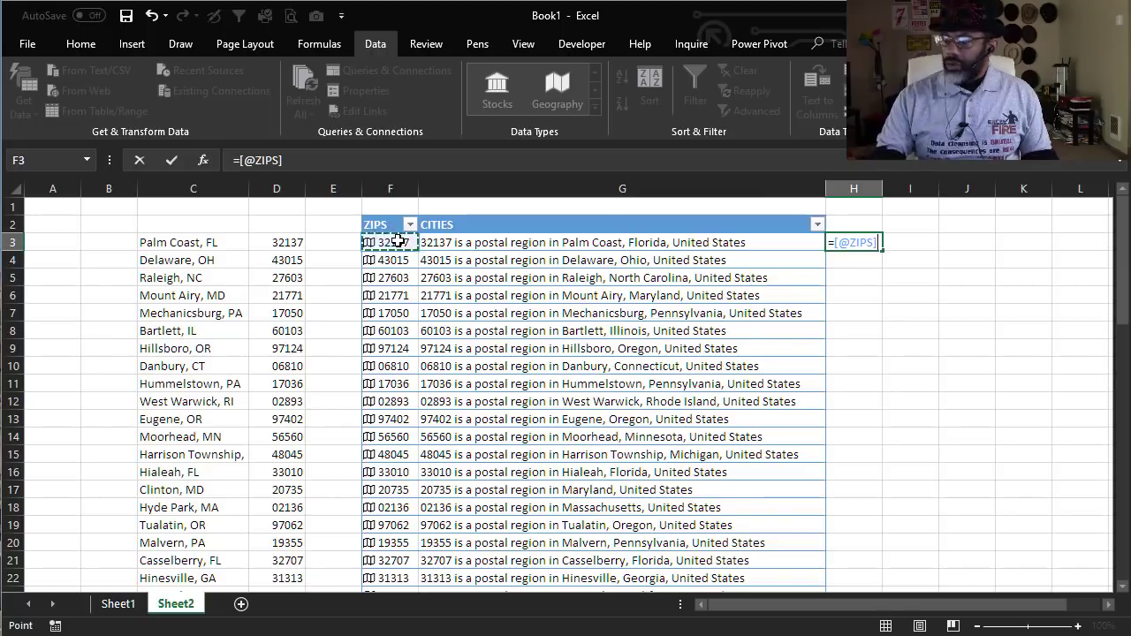
text(.)
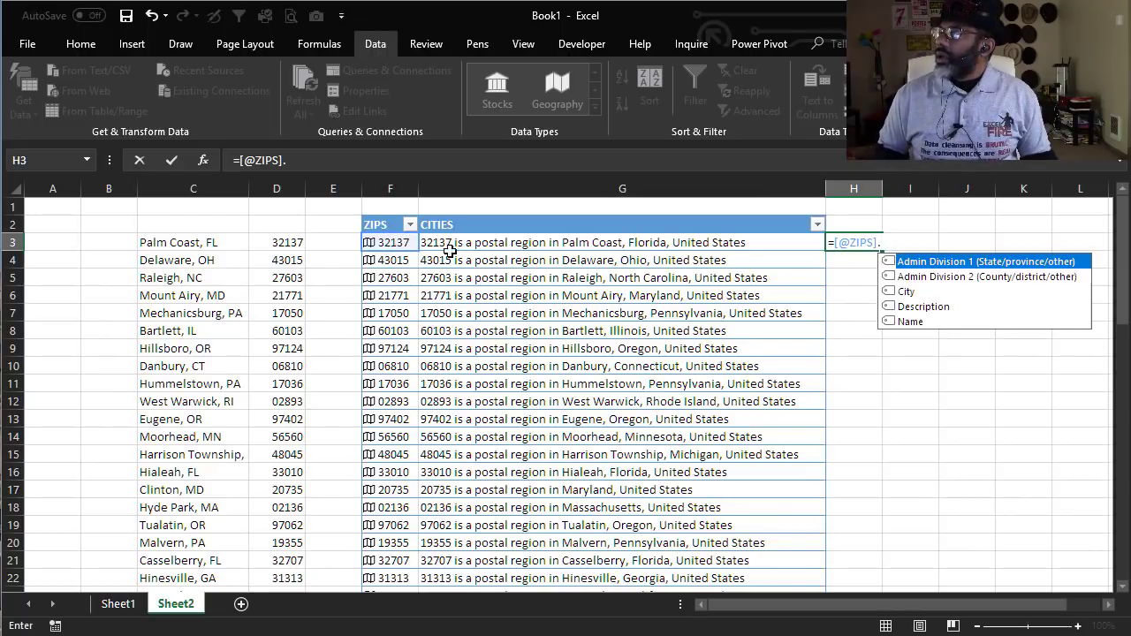
double_click(911, 322)
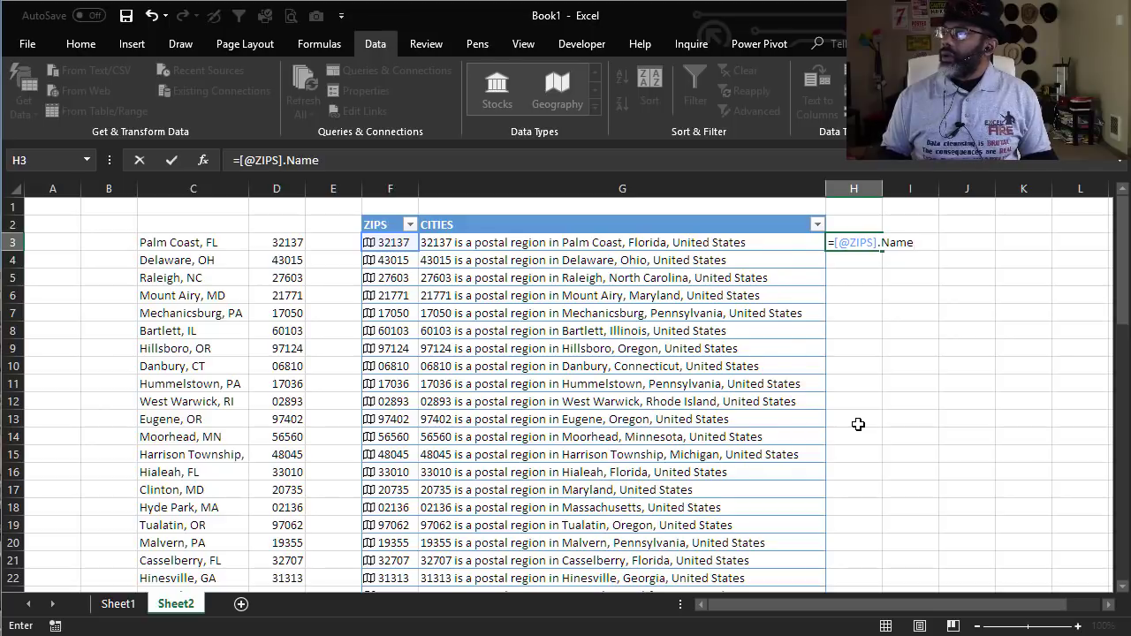
key(Return)
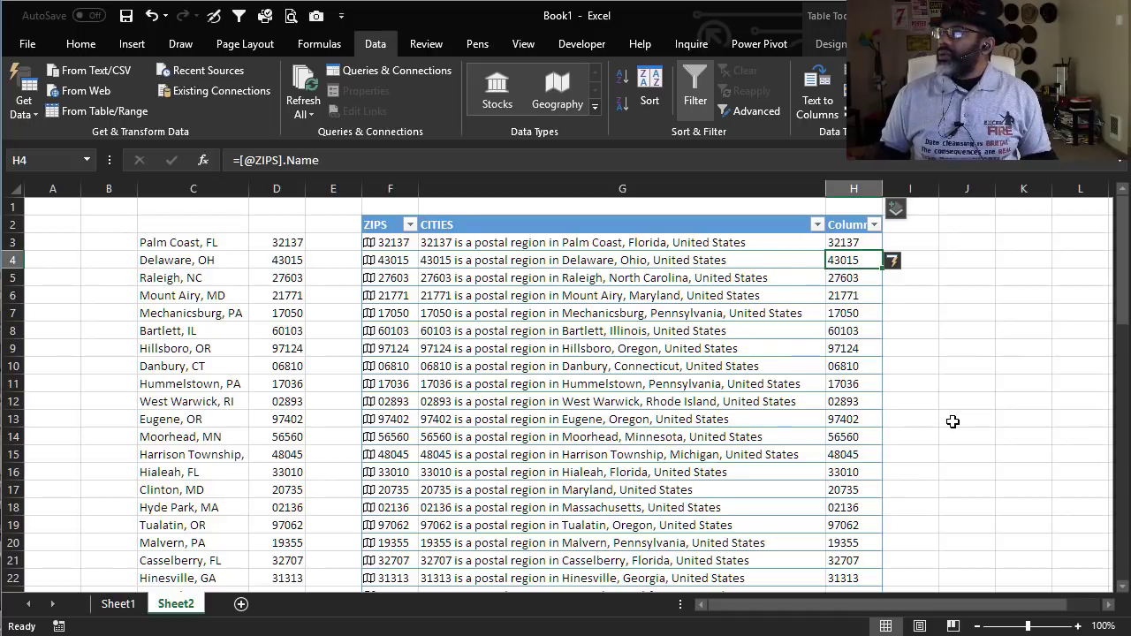
click(151, 15)
click(152, 15)
text(=)
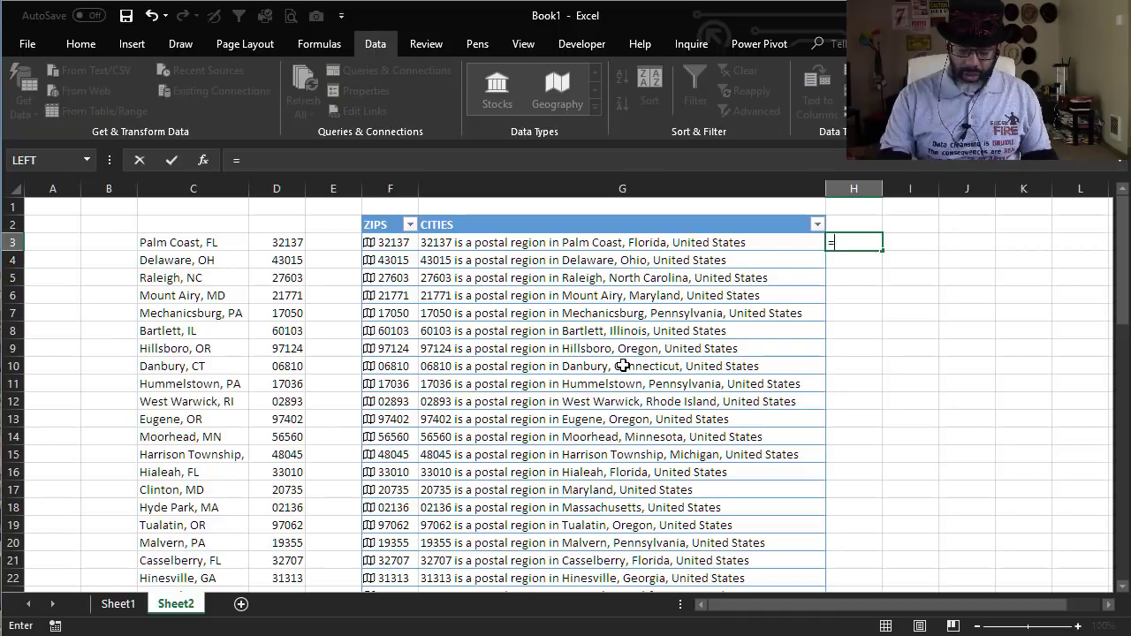
click(378, 247)
text(.)
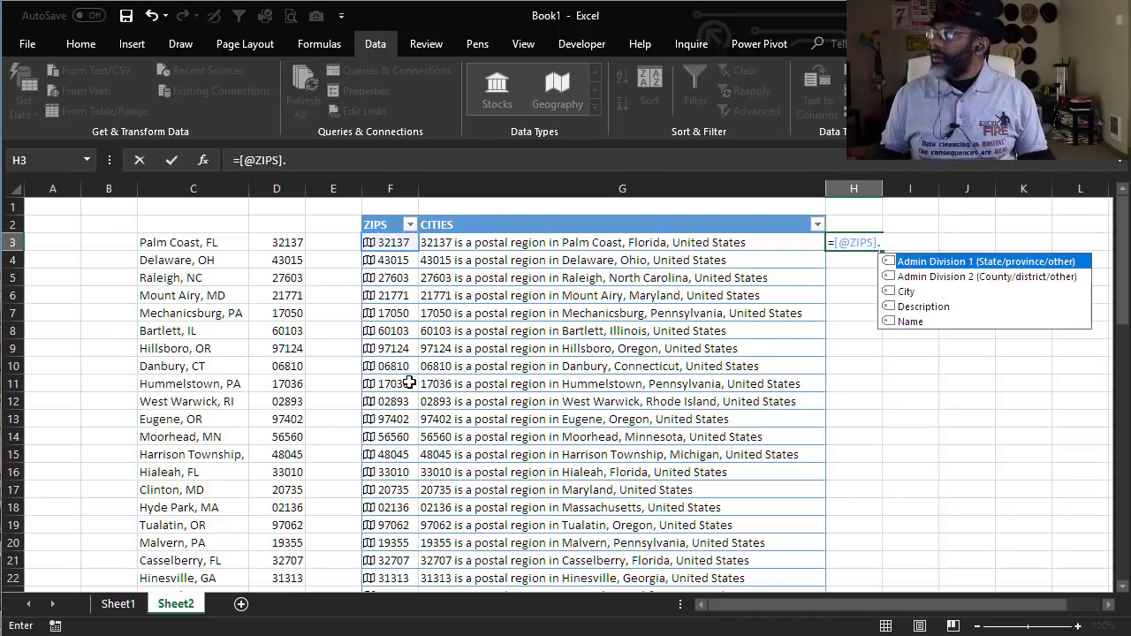
double_click(899, 291)
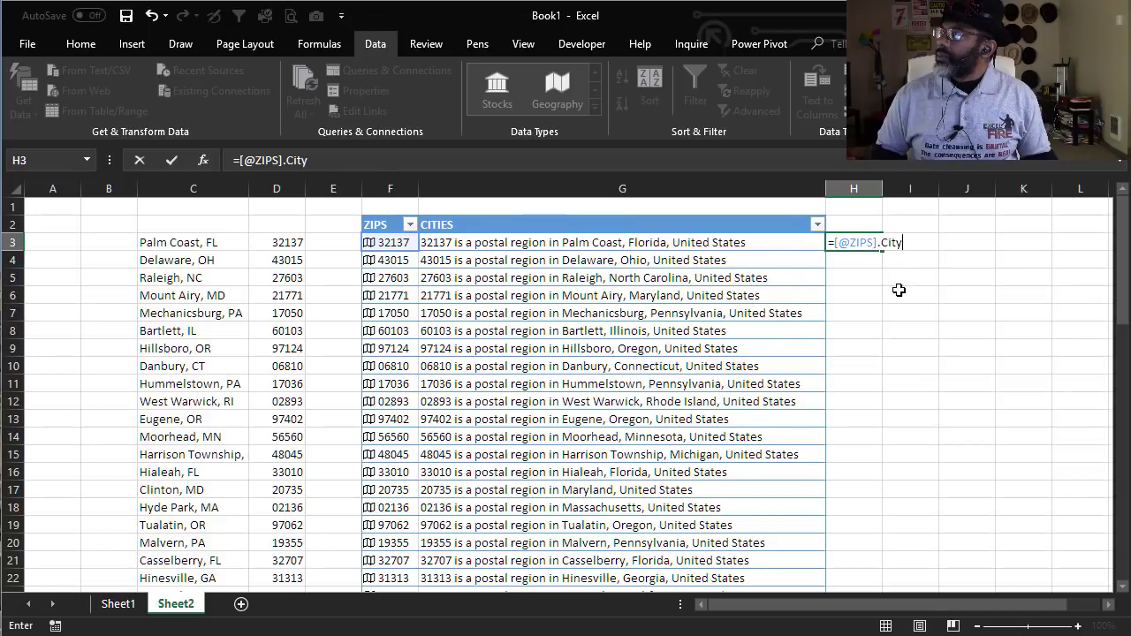
key(Return)
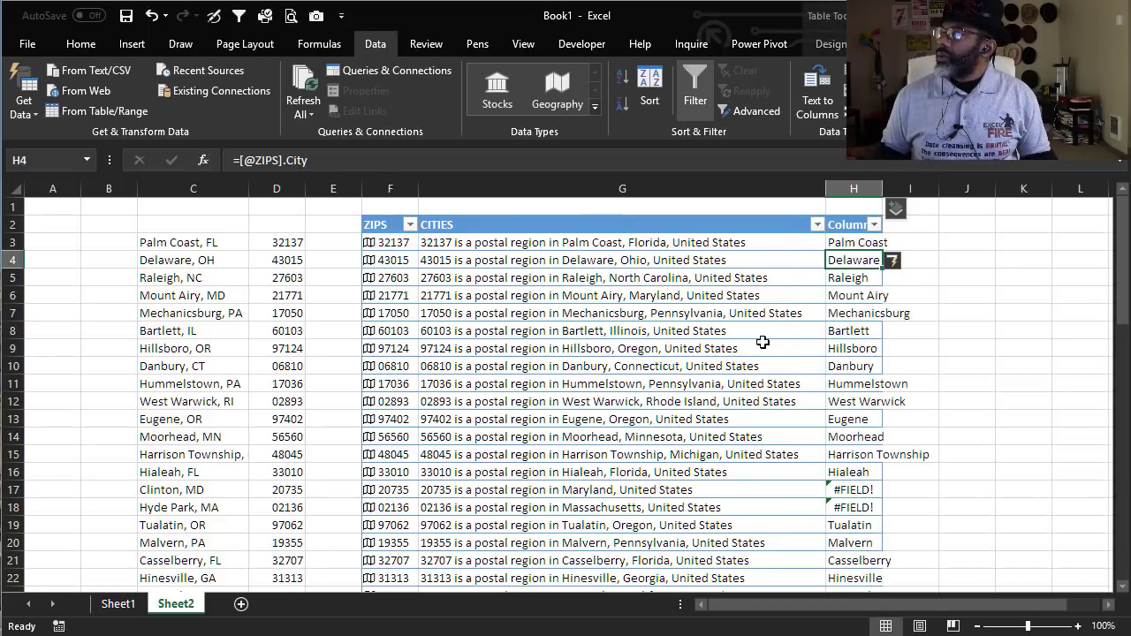
- Autofit column H and rename its header to City Names
double_click(878, 188)
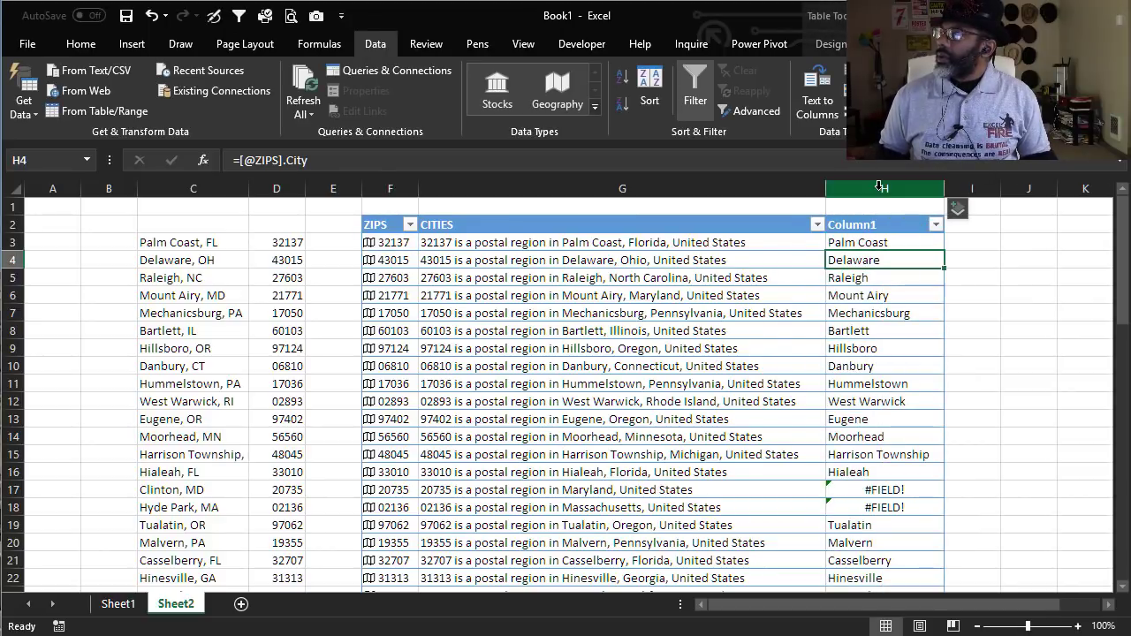
click(896, 242)
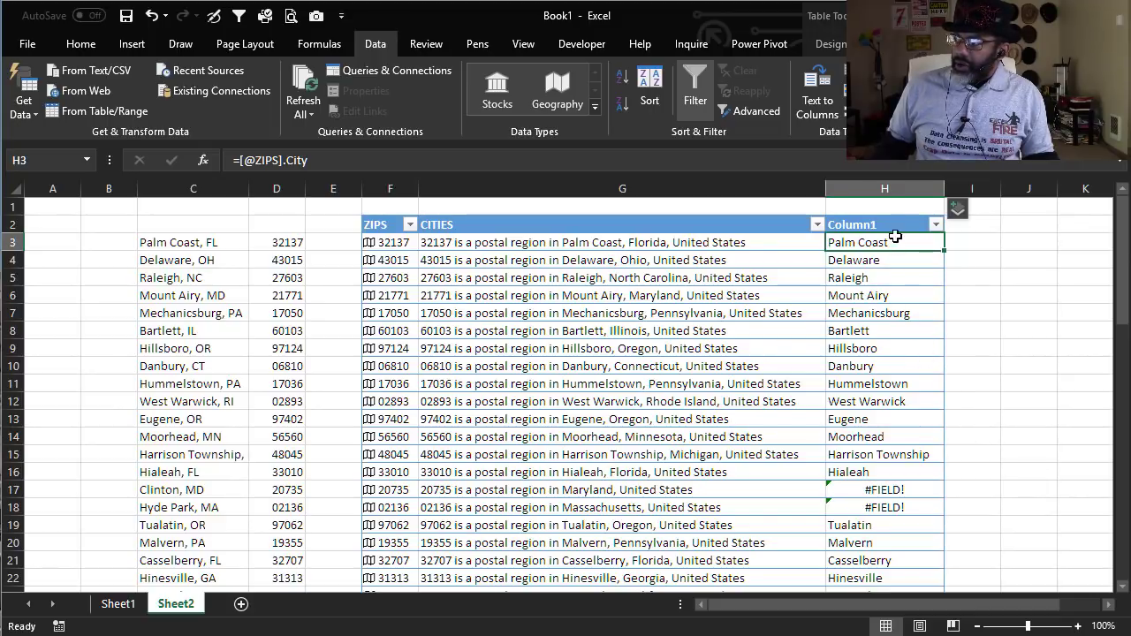
click(897, 224)
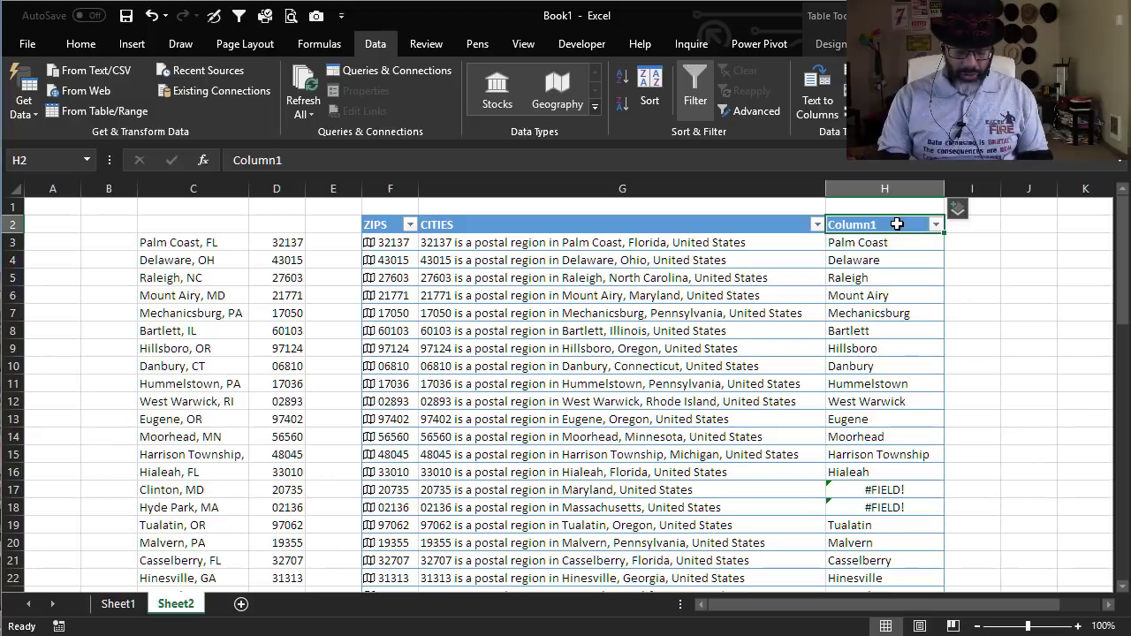
text(City Names)
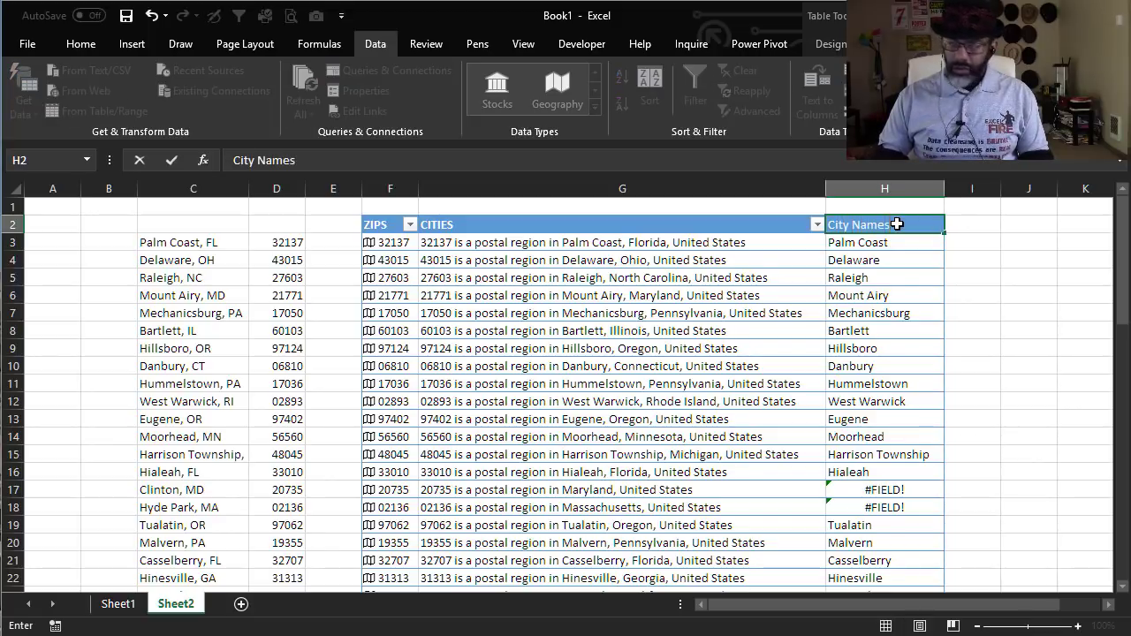
key(Return)
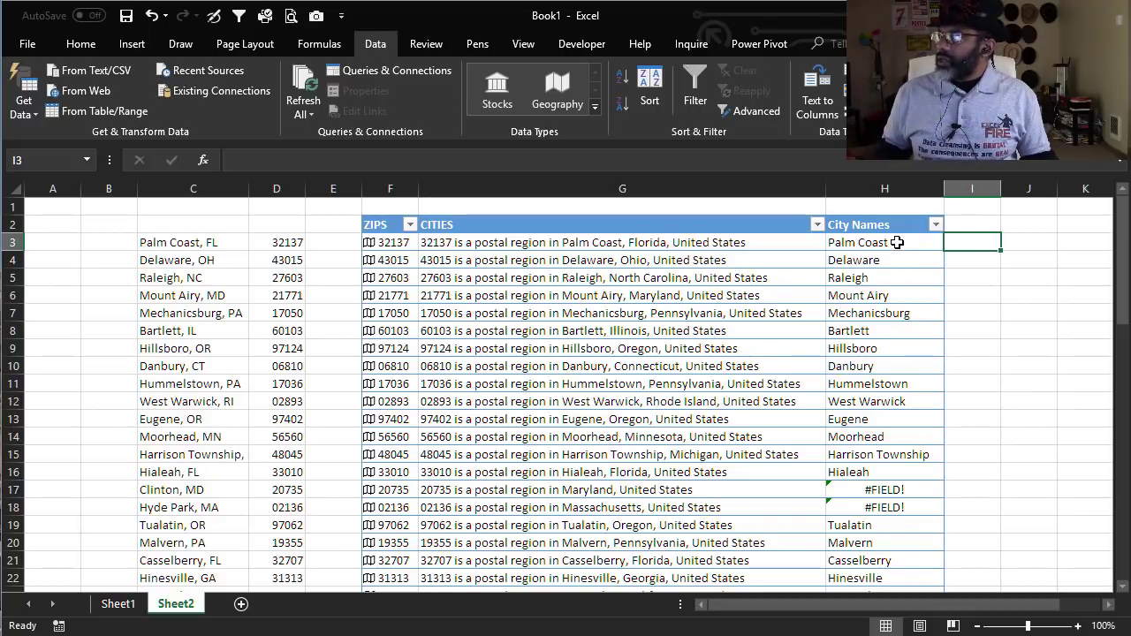
- Try converting the table's eight city names to Geography and dismiss the lookup error
click(897, 242)
drag(897, 242, 909, 366)
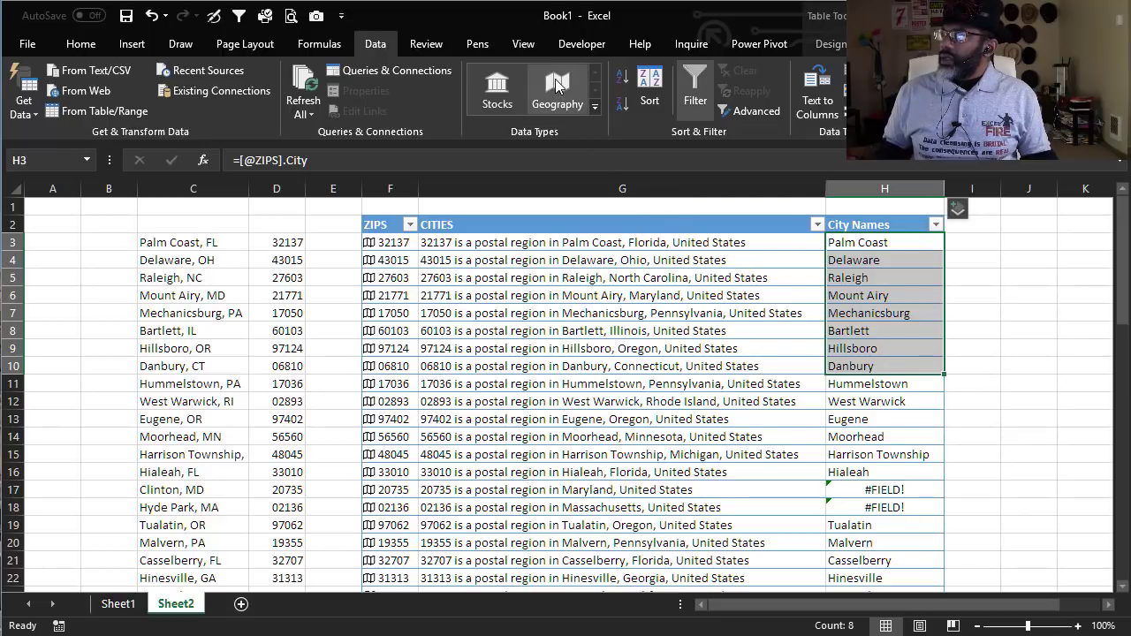
click(556, 85)
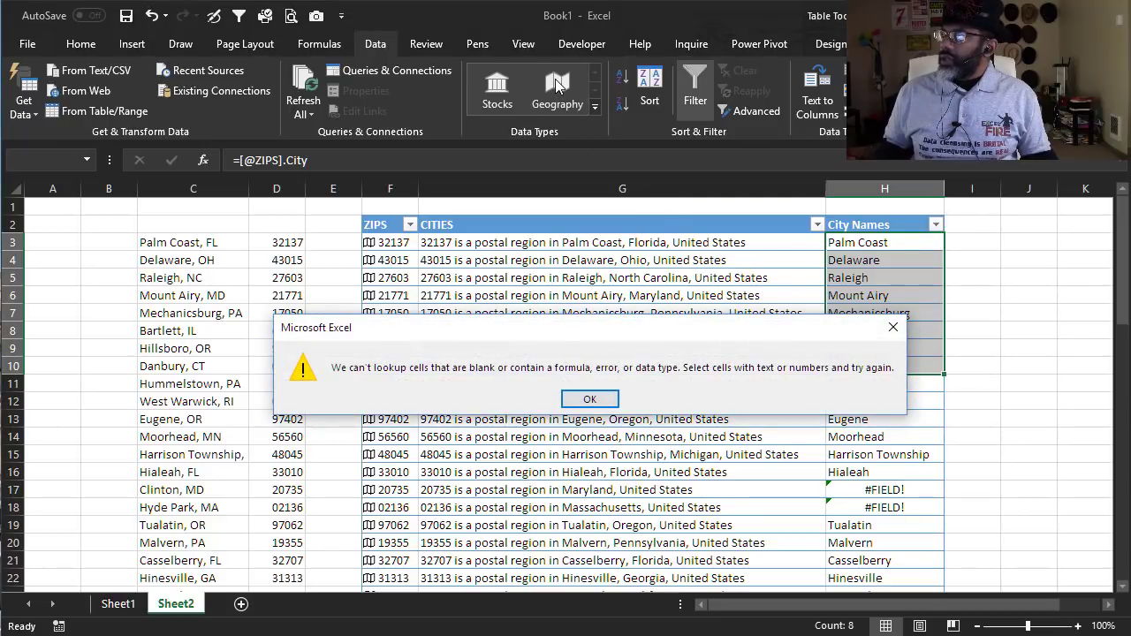
click(893, 329)
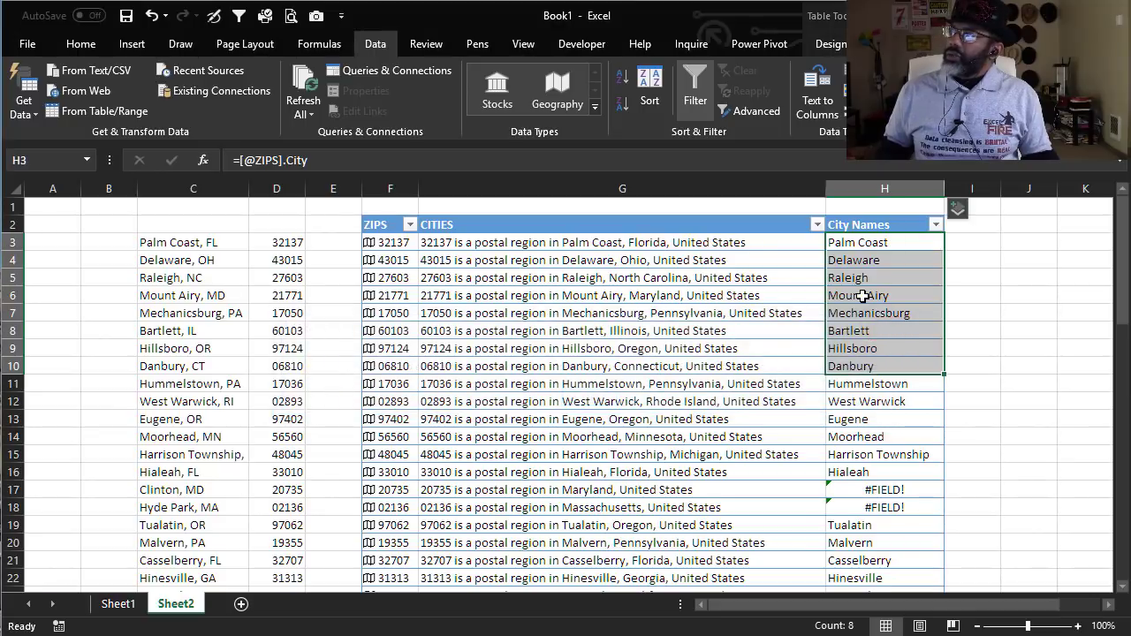
click(873, 244)
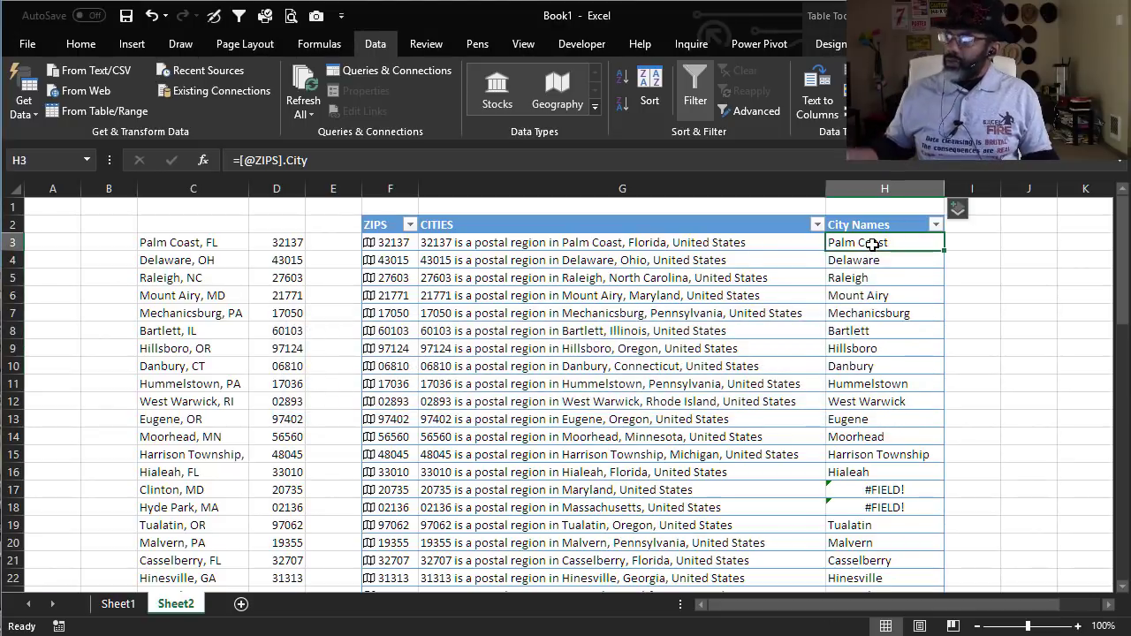
- Copy the city names Palm Coast through Danbury and paste them as values into K3:K10
drag(914, 245, 924, 362)
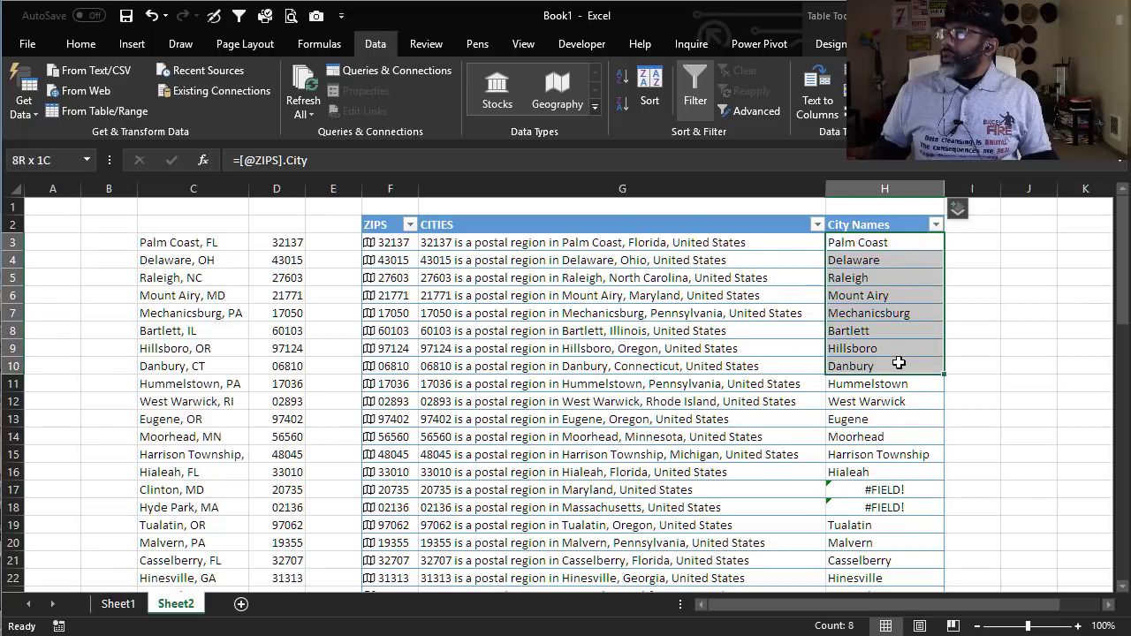
right_click(909, 325)
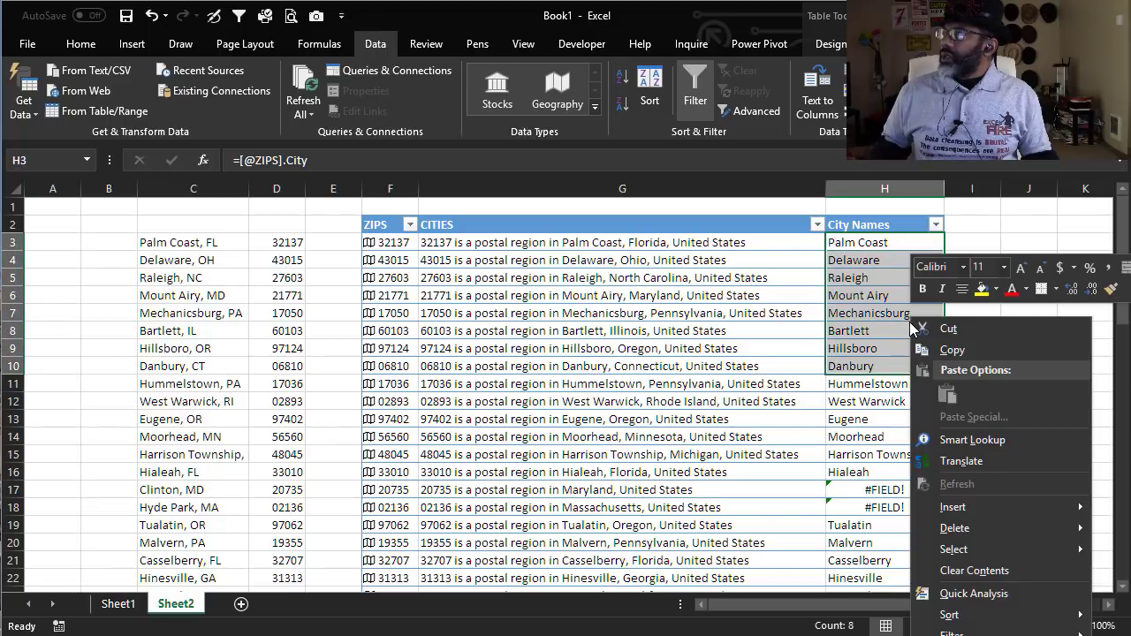
click(954, 351)
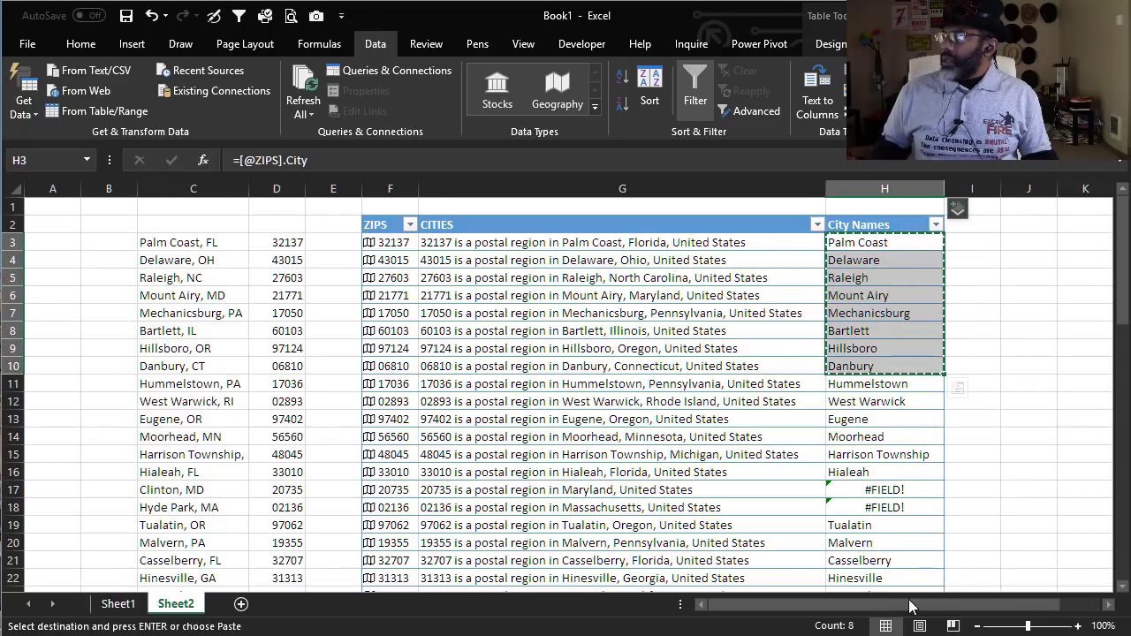
drag(910, 605, 948, 605)
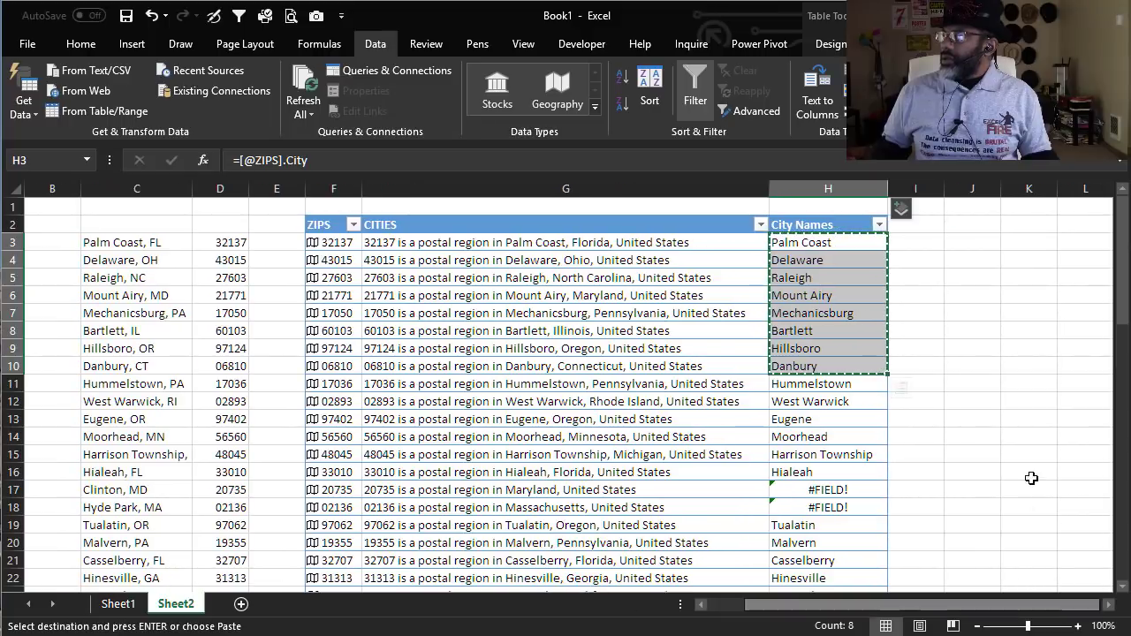
right_click(1016, 248)
click(1070, 324)
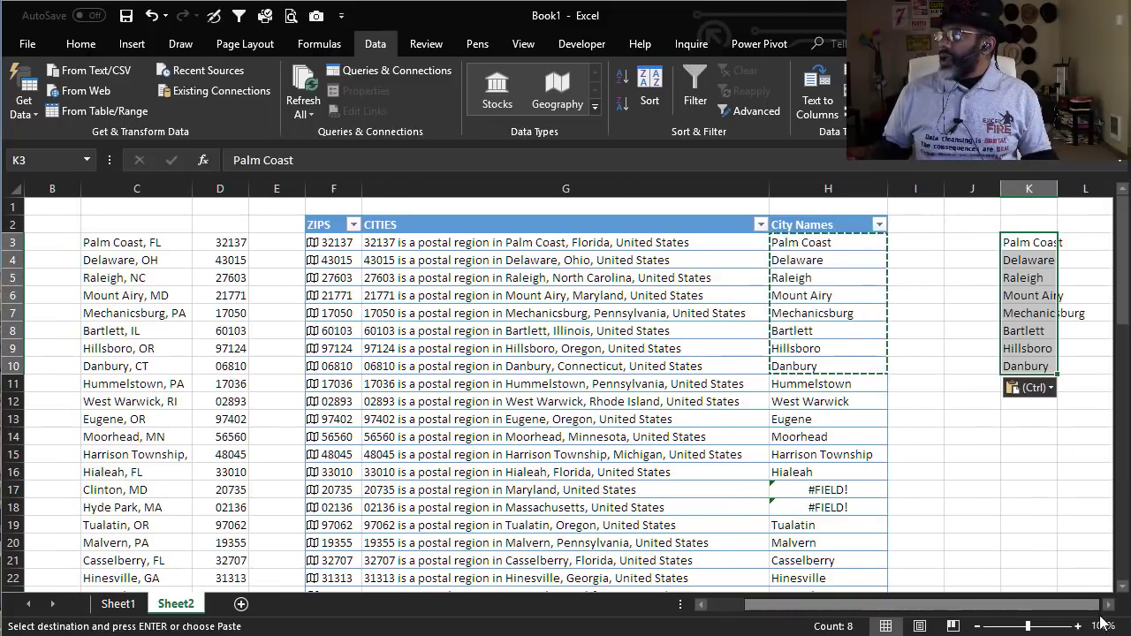
- Convert K3:K10 to Geography data and autofit column K
scroll(822, 353, right, 2)
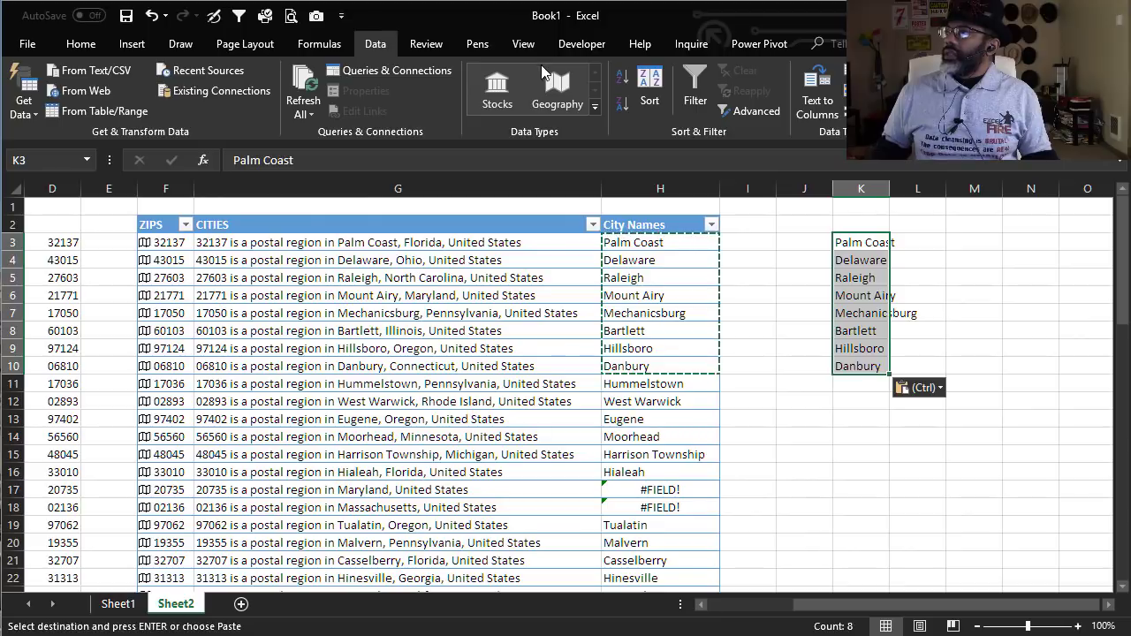
click(555, 88)
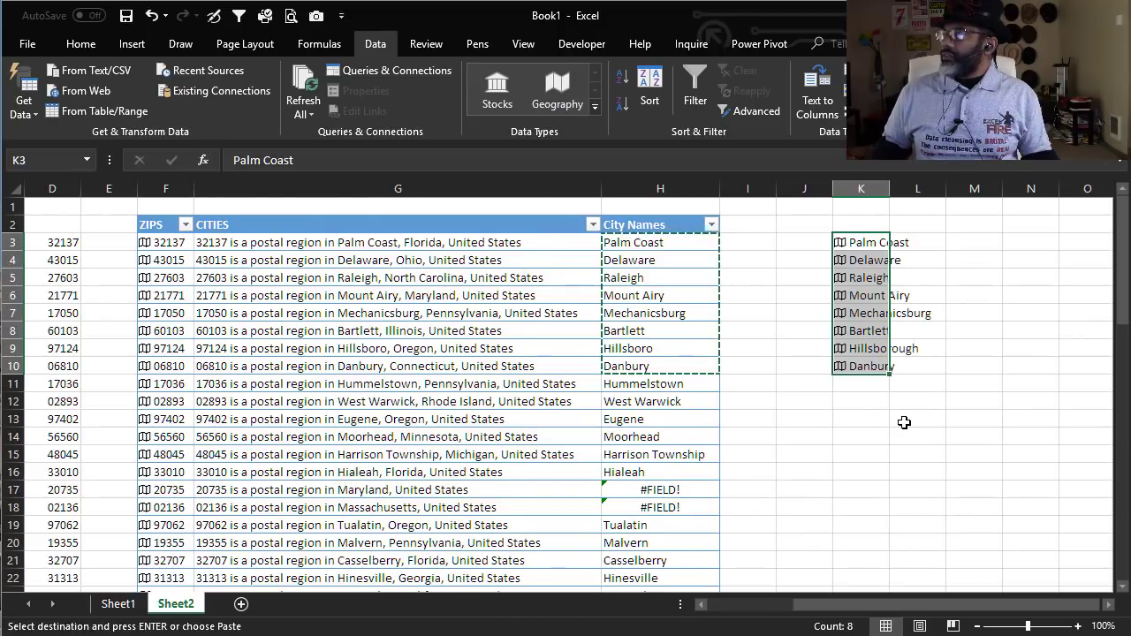
double_click(892, 185)
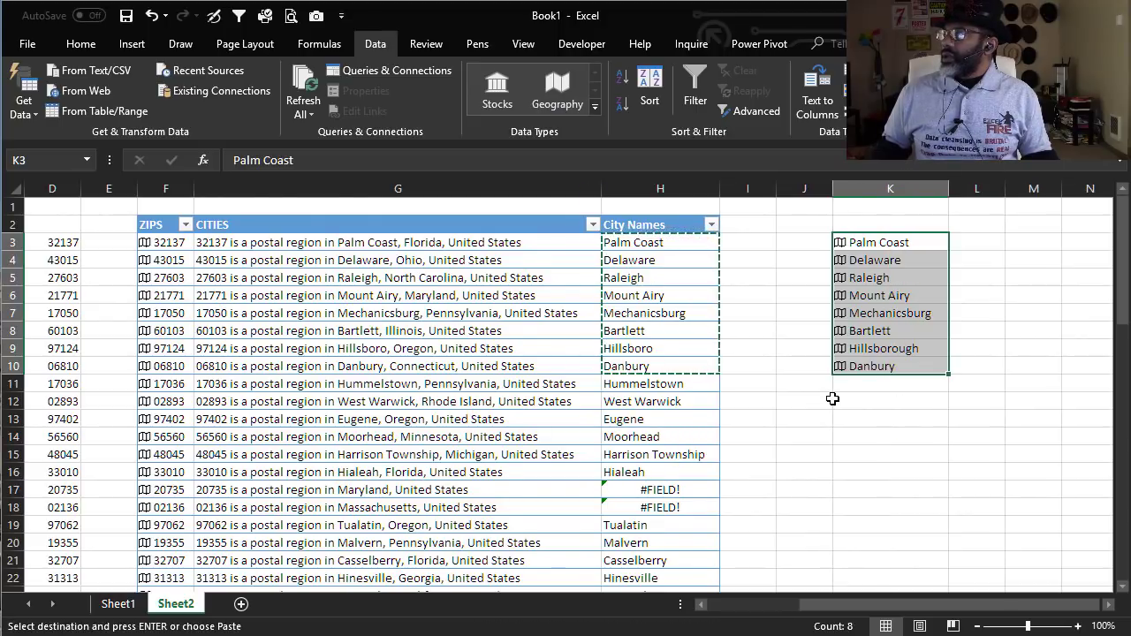
click(804, 402)
- Enter Chicago, Plant City and Norfolk with state abbreviations IL, FL, VA in O3:P5
click(1108, 605)
click(1109, 605)
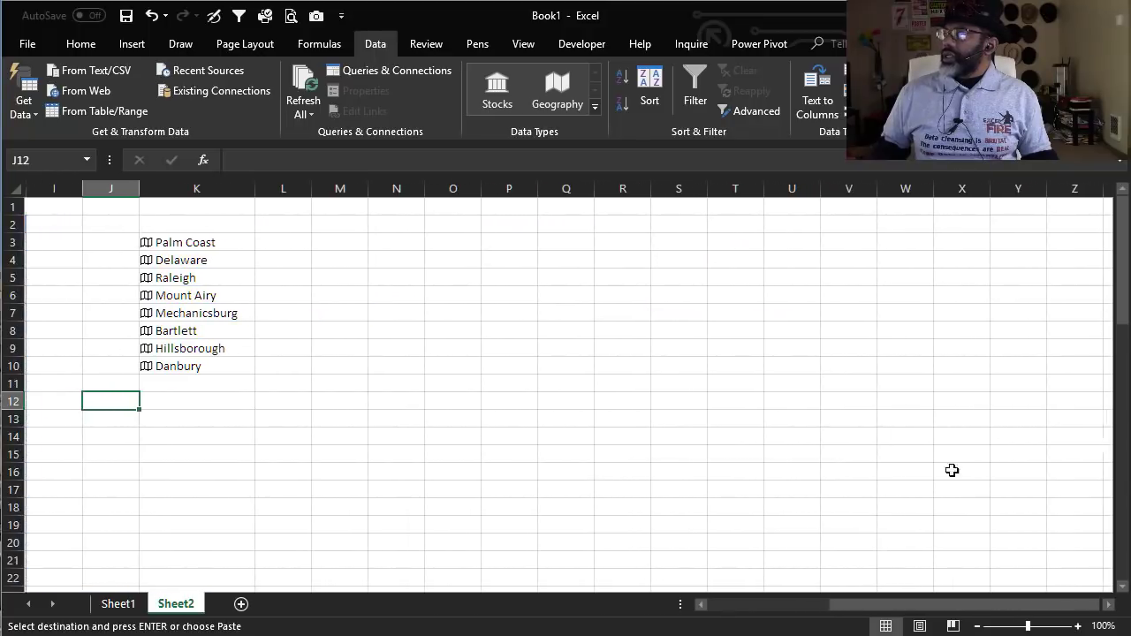
click(437, 245)
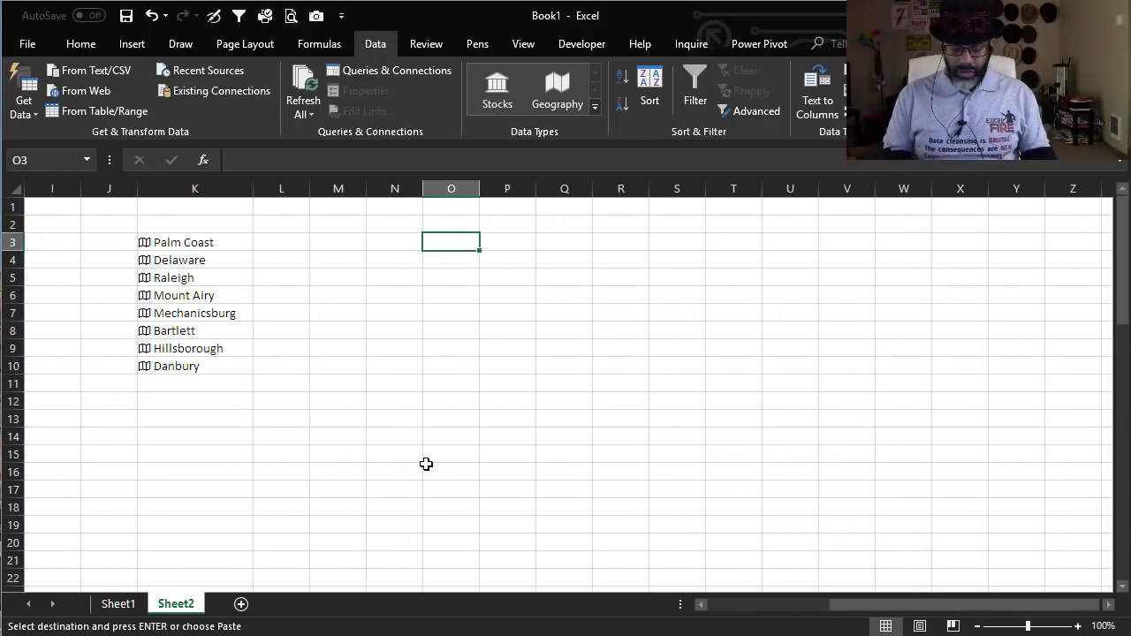
text(Chcia)
key(BackSpace)
key(BackSpace)
key(BackSpace)
key(BackSpace)
key(BackSpace)
key(BackSpace)
key(BackSpace)
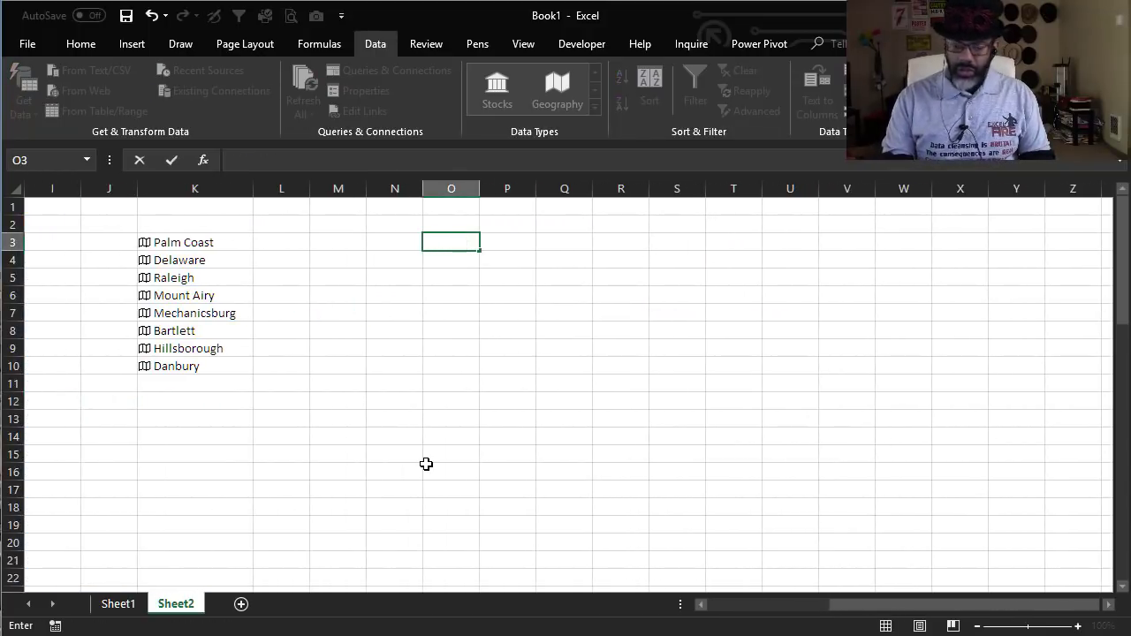
text(Chicago)
key(Tab)
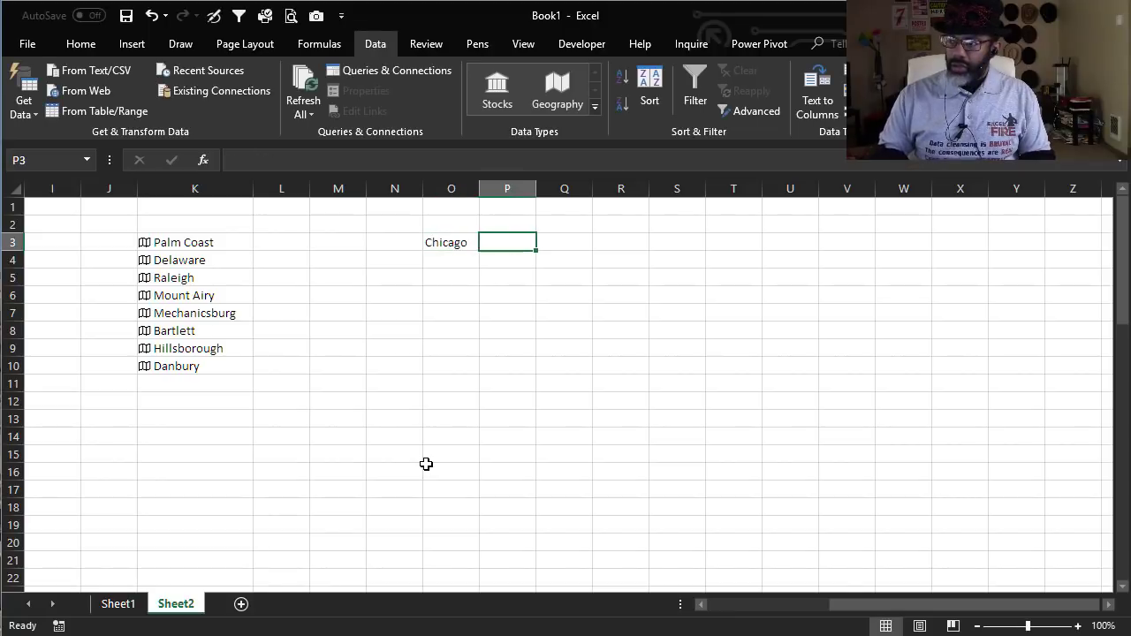
text(I)
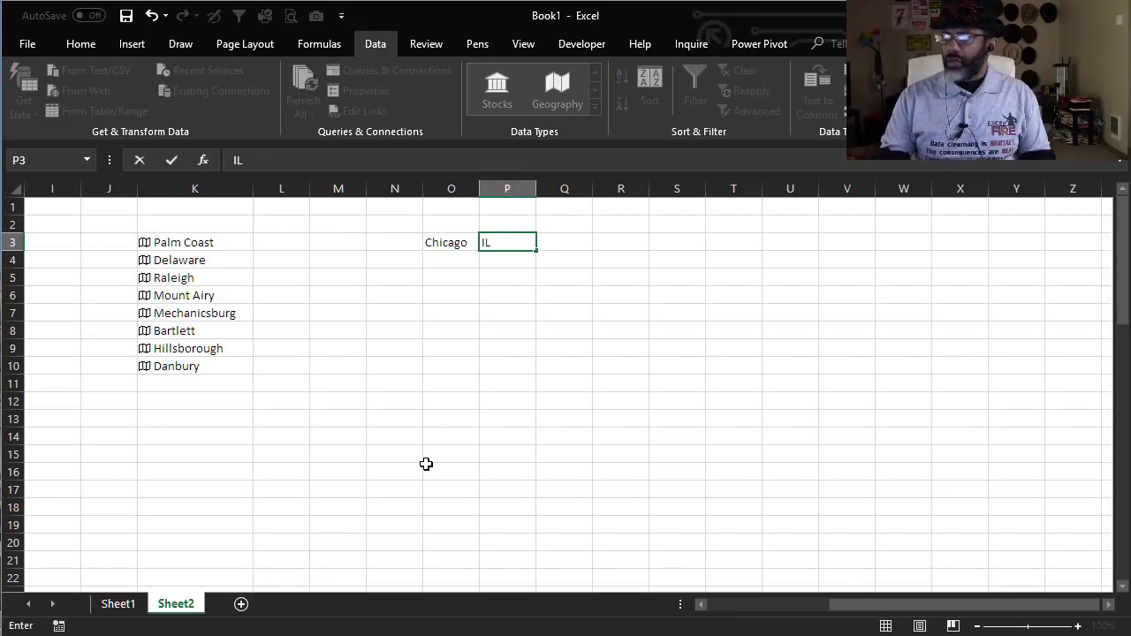
text(L)
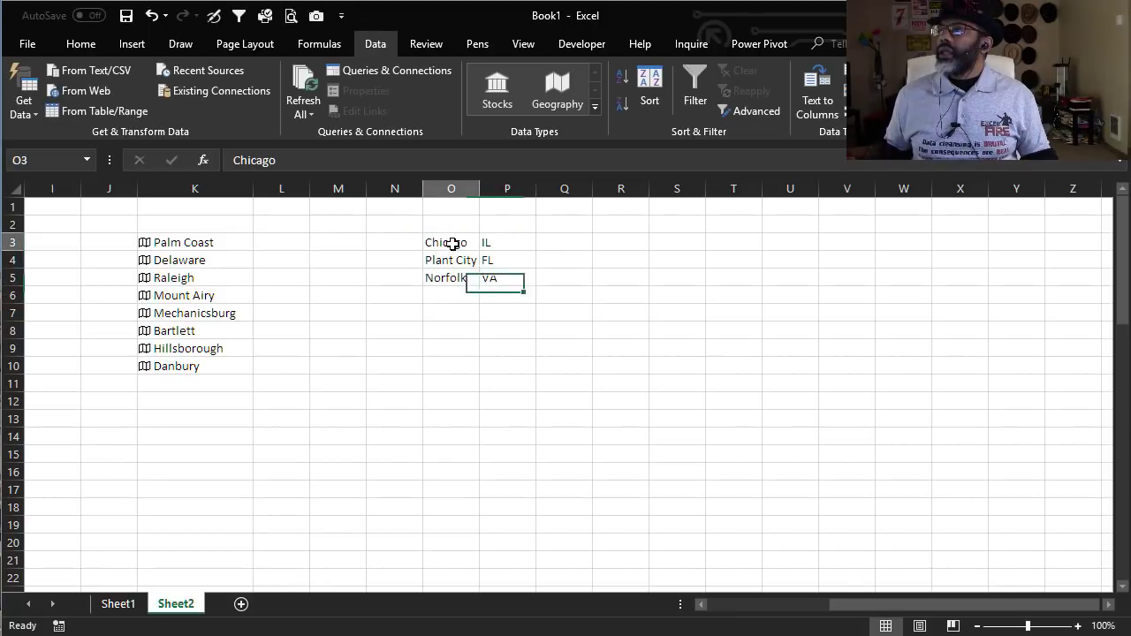
- Convert O3:P5 to Geography data and autofit columns O and P
drag(445, 246, 504, 276)
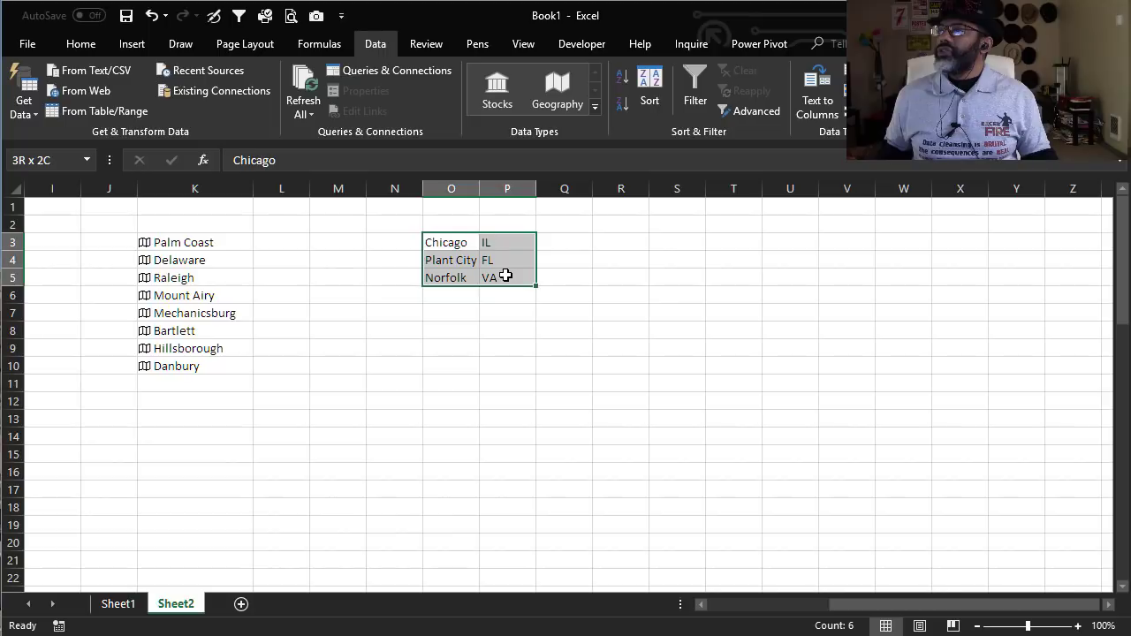
click(559, 81)
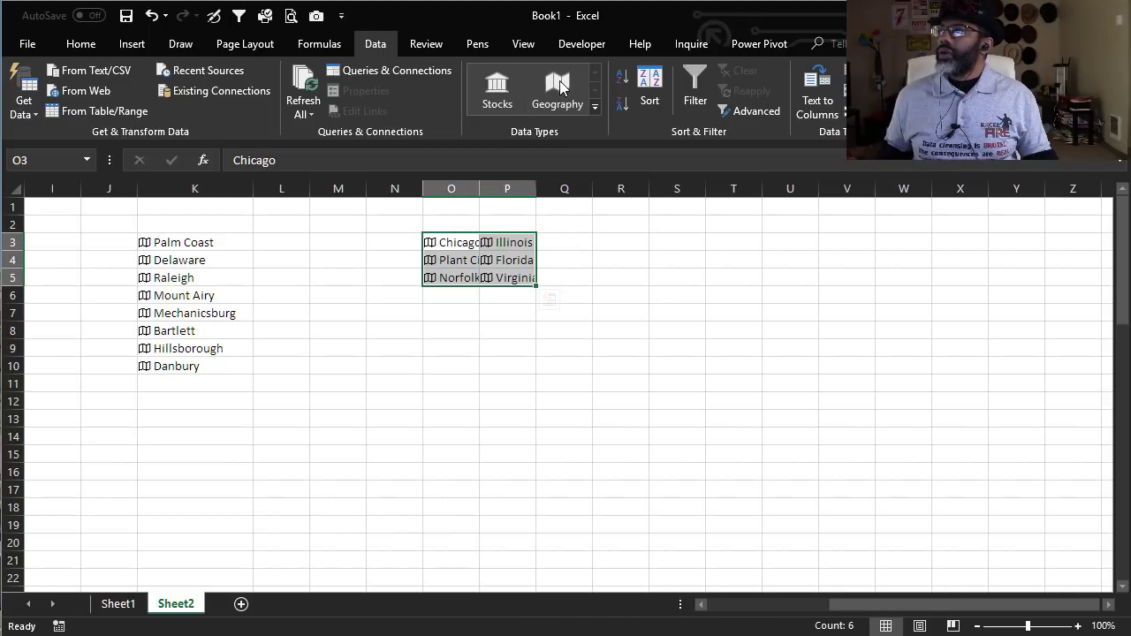
double_click(480, 190)
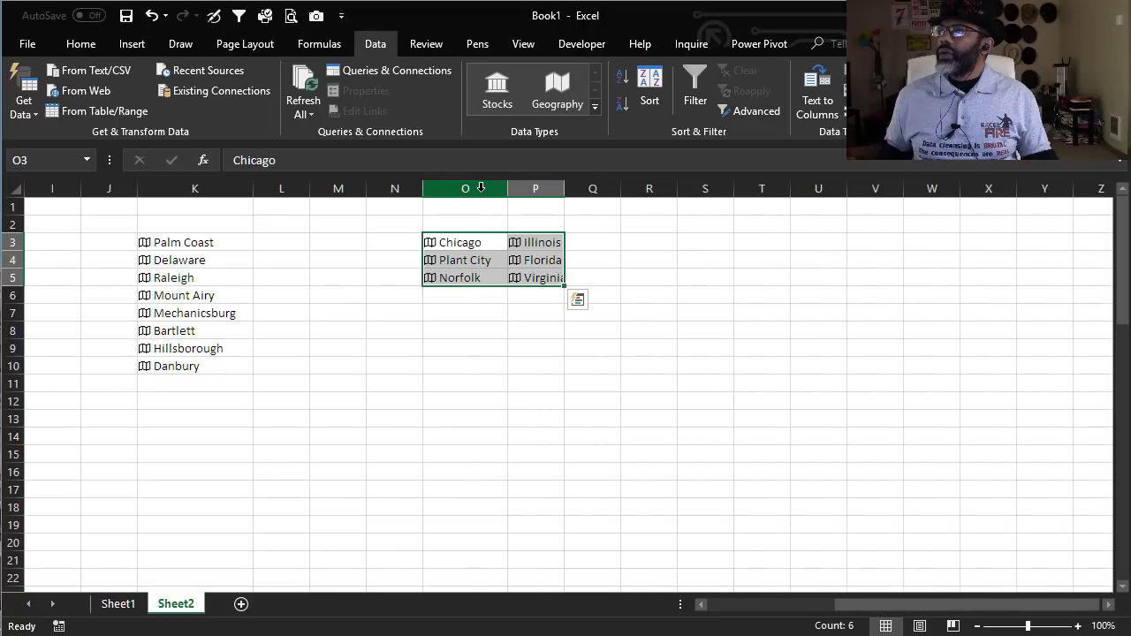
double_click(564, 189)
click(527, 437)
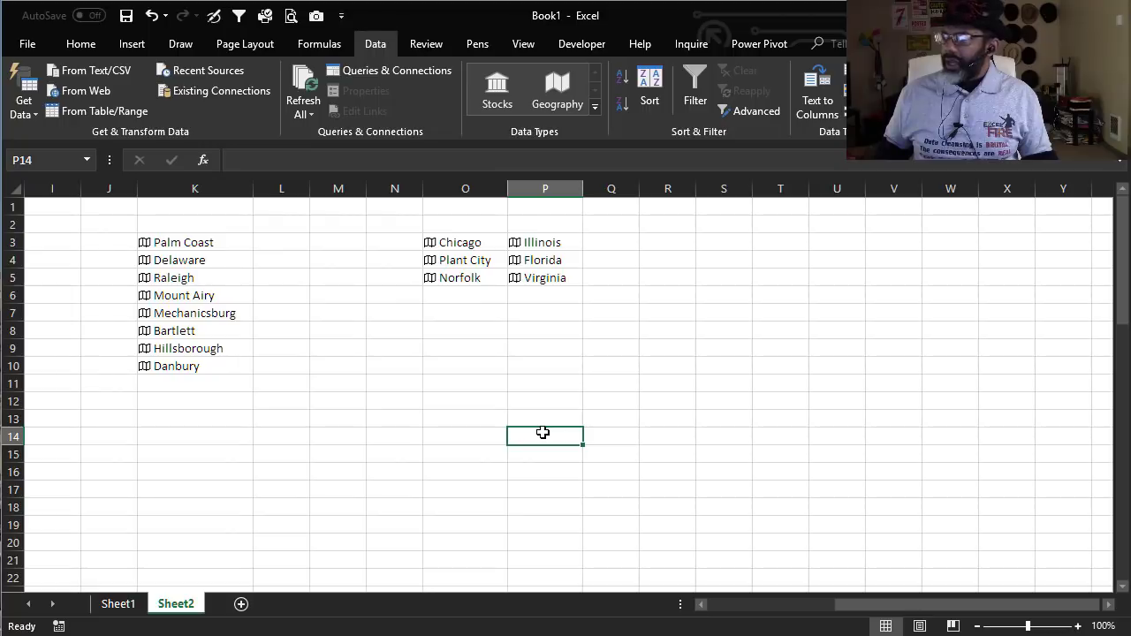
- Enter =TEXTJOIN(", ",TRUE,O3:P3) in Q3
click(608, 241)
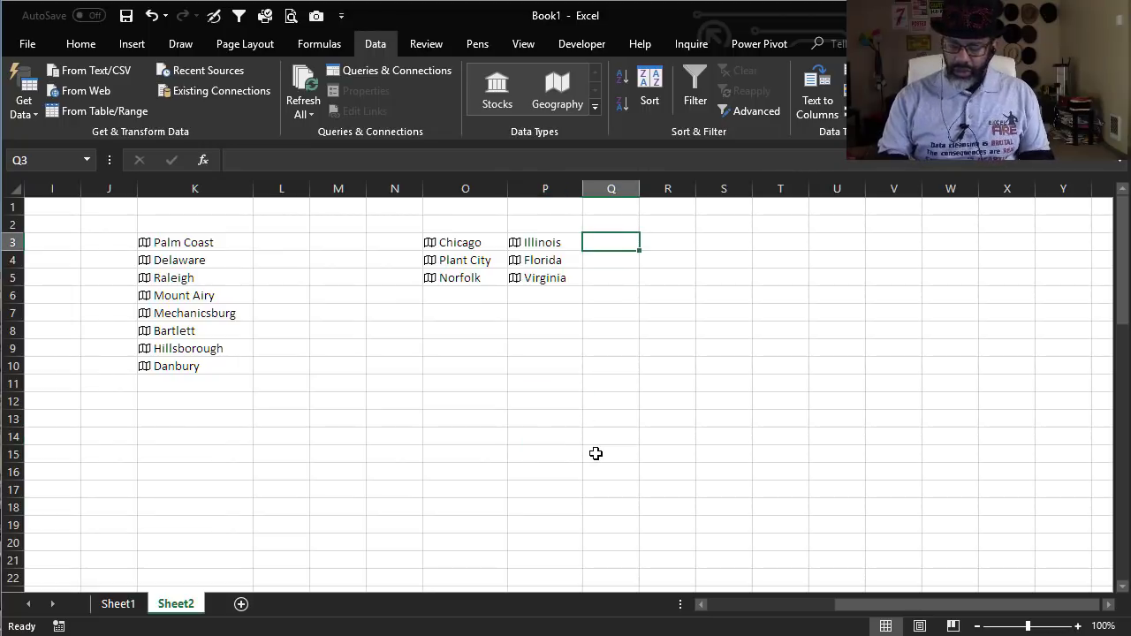
text(=tex)
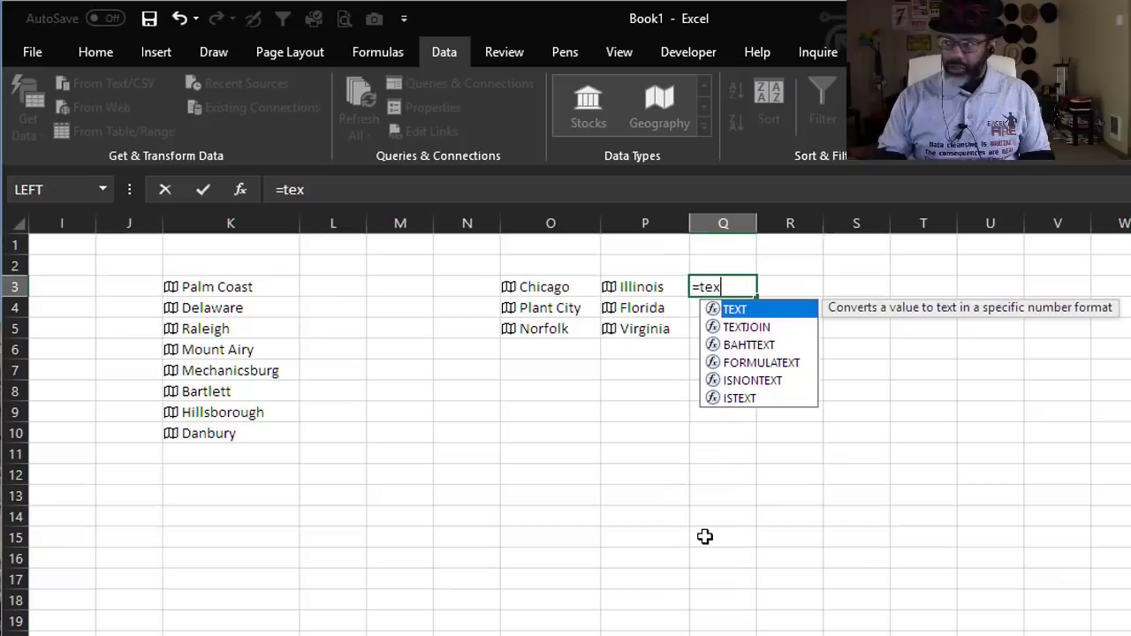
double_click(747, 328)
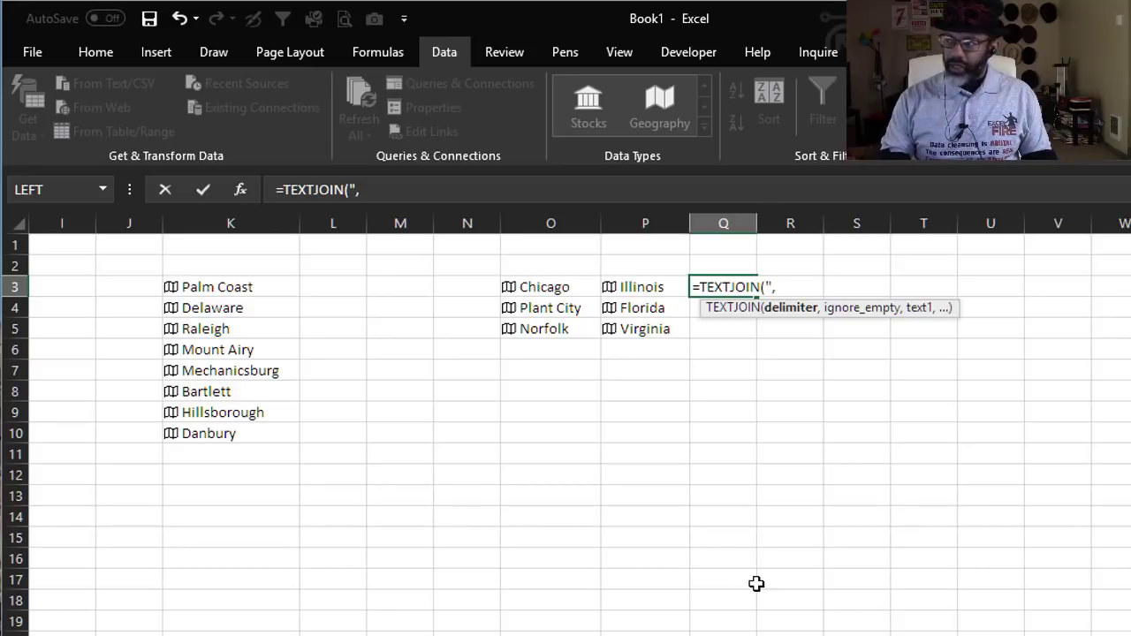
text(", ",)
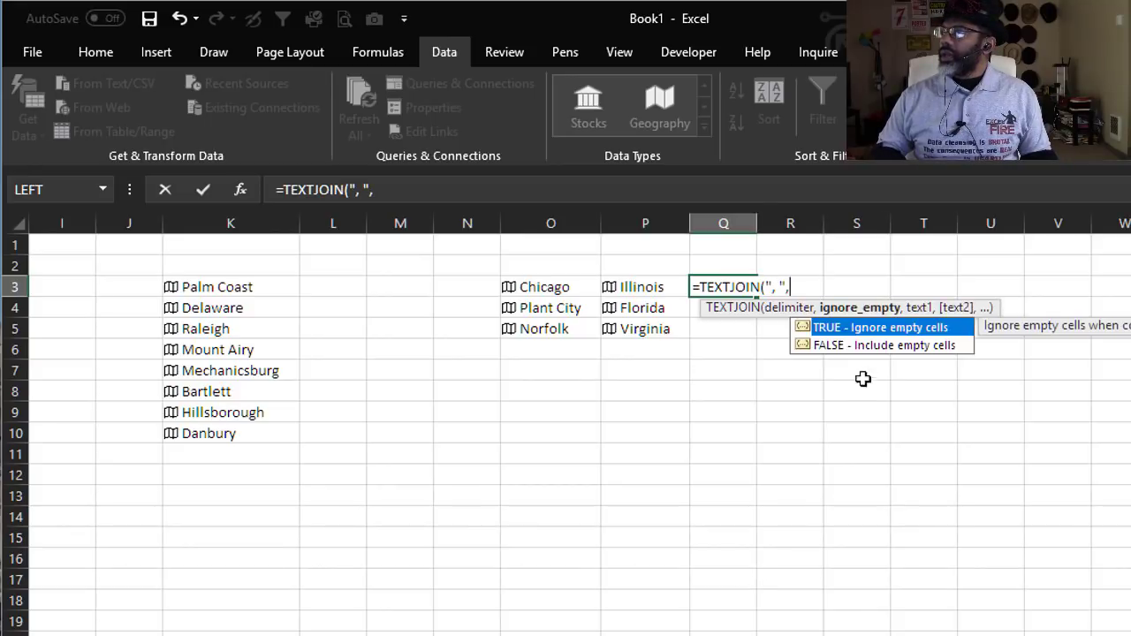
double_click(869, 329)
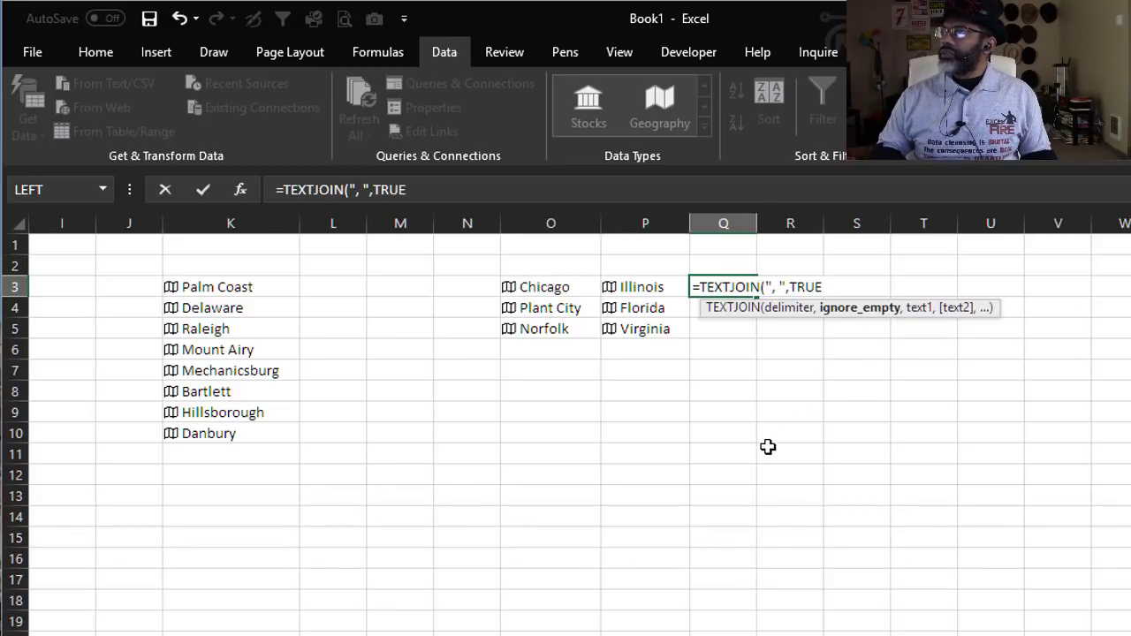
text(,)
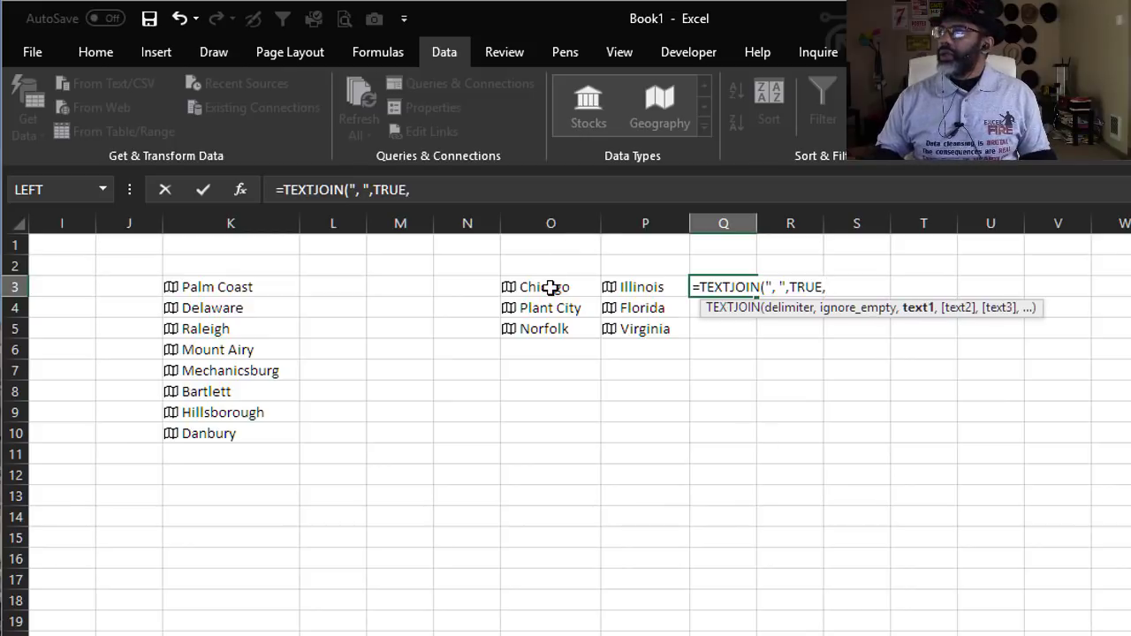
drag(551, 285, 648, 292)
key(Return)
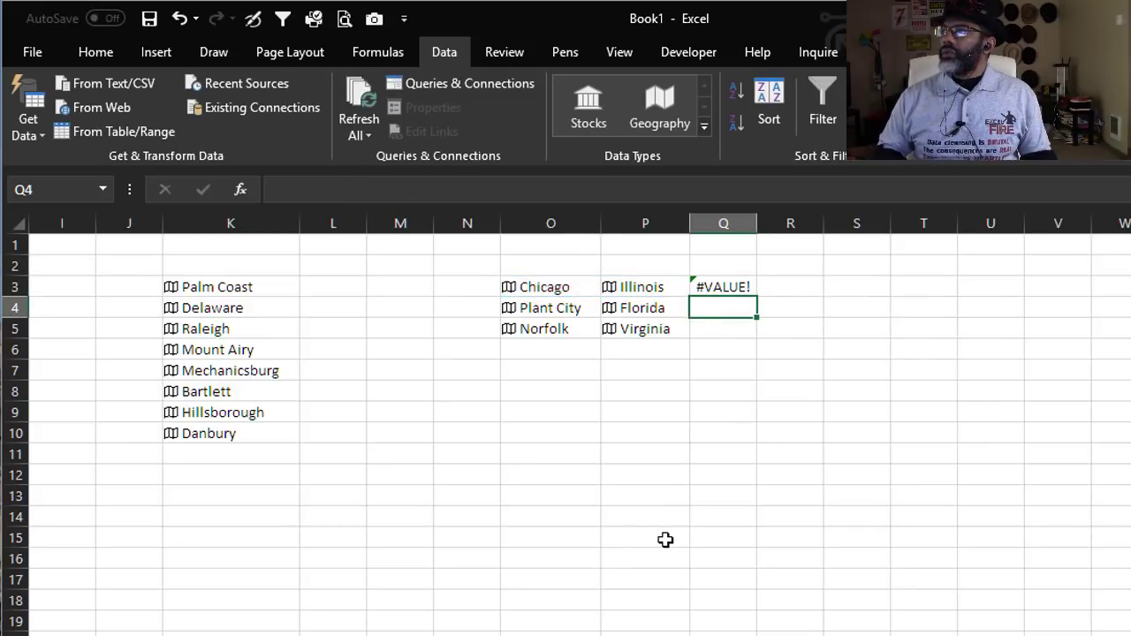
key(Up)
key(Down)
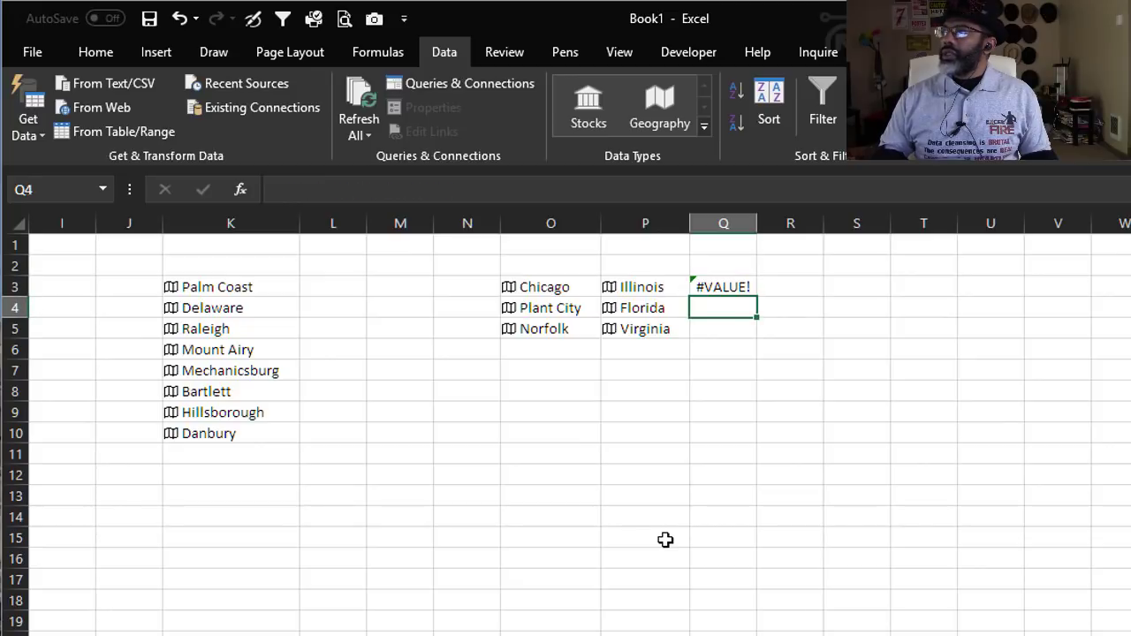
- Add plain-text Chicago/IL and Norfolk/VA in O9:P10, fill Q3 down to Q10, autofit column Q
click(546, 412)
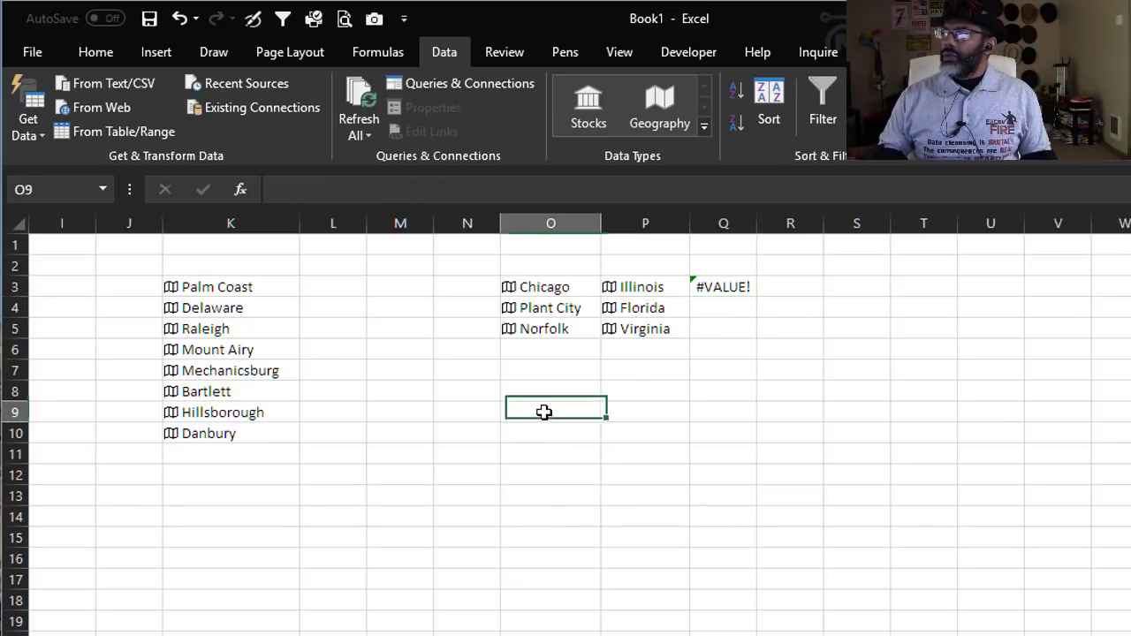
text(Chicago)
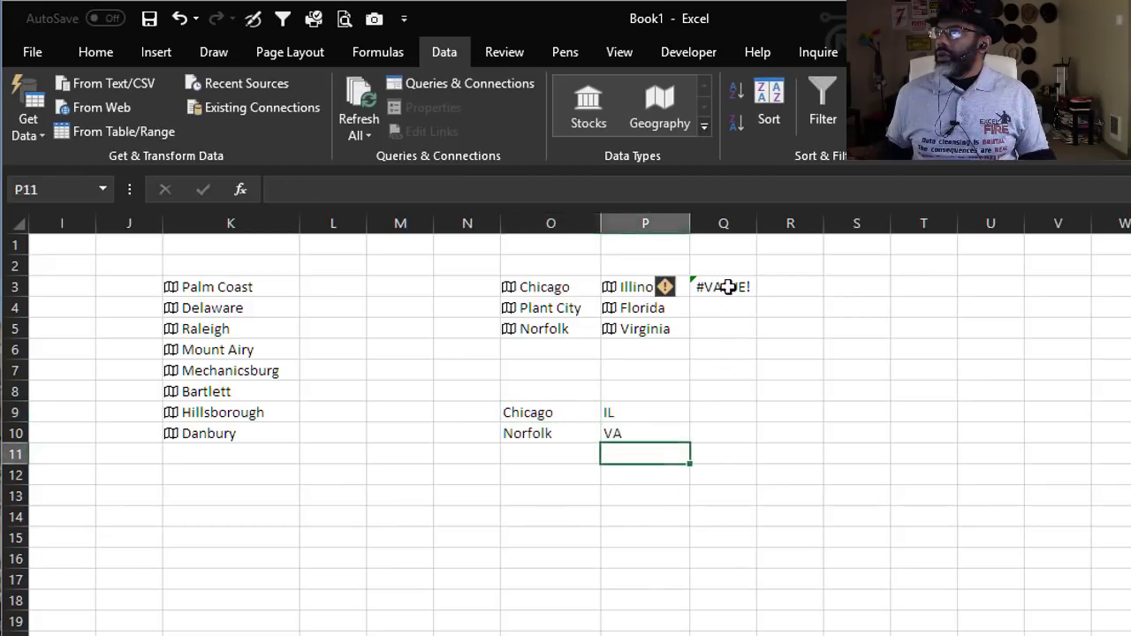
click(726, 286)
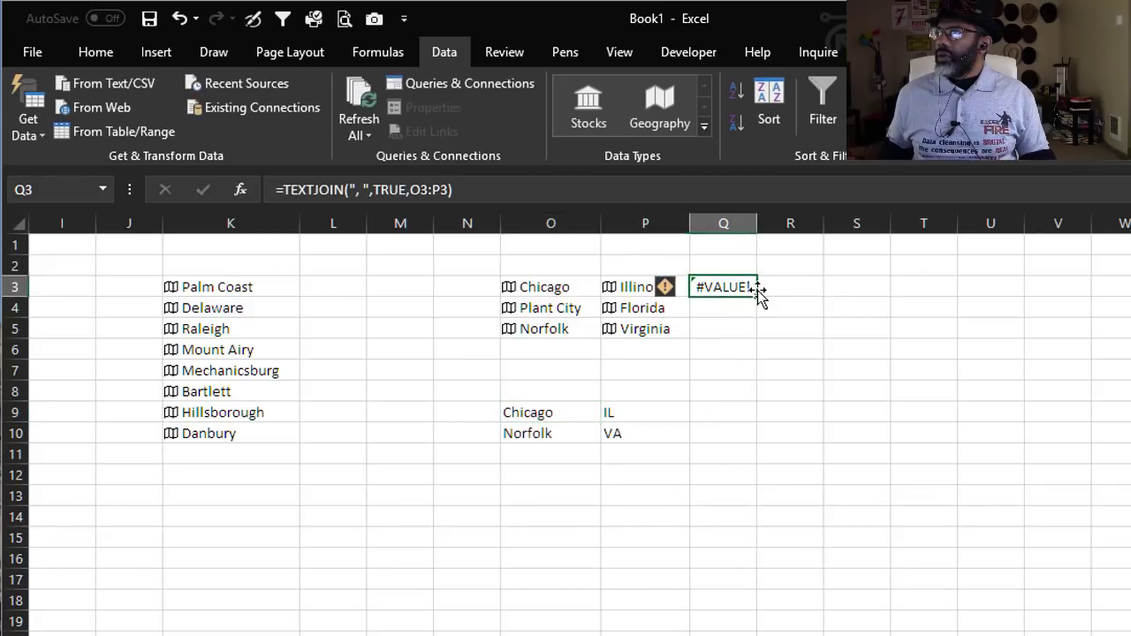
drag(754, 297, 746, 446)
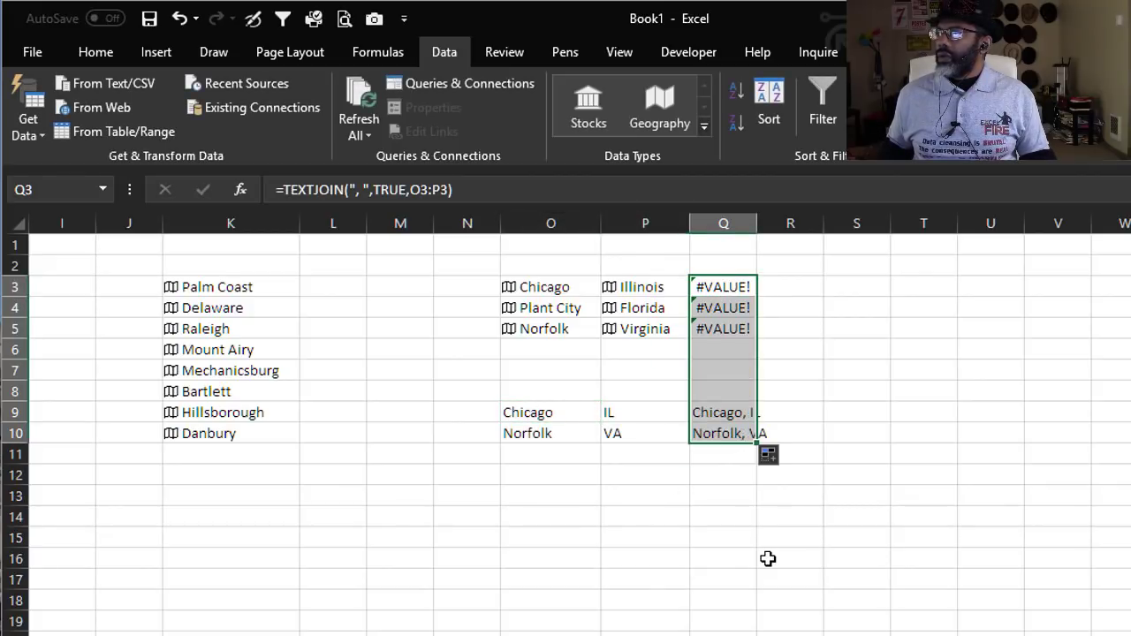
double_click(765, 217)
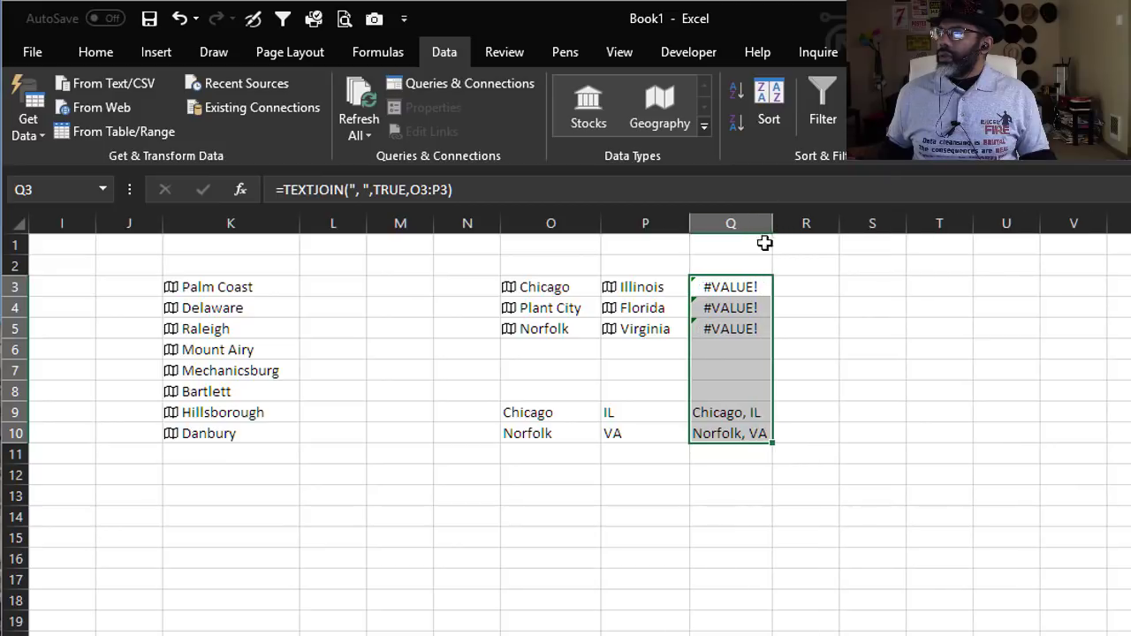
click(745, 417)
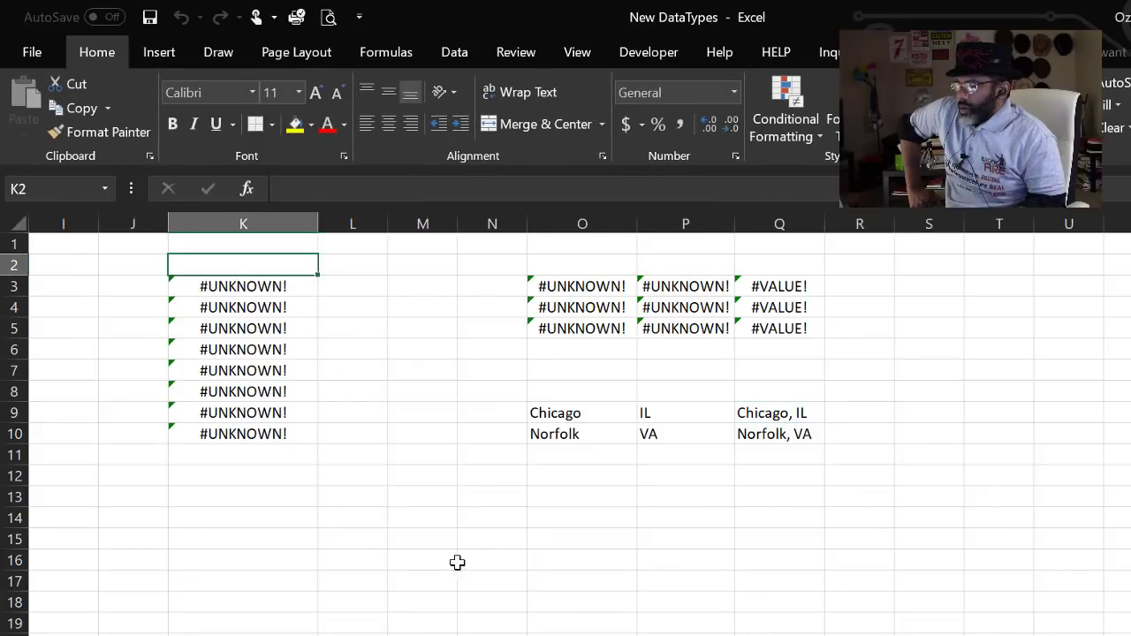
- Inspect the #UNKNOWN! city cells down column K of the reopened workbook
click(227, 307)
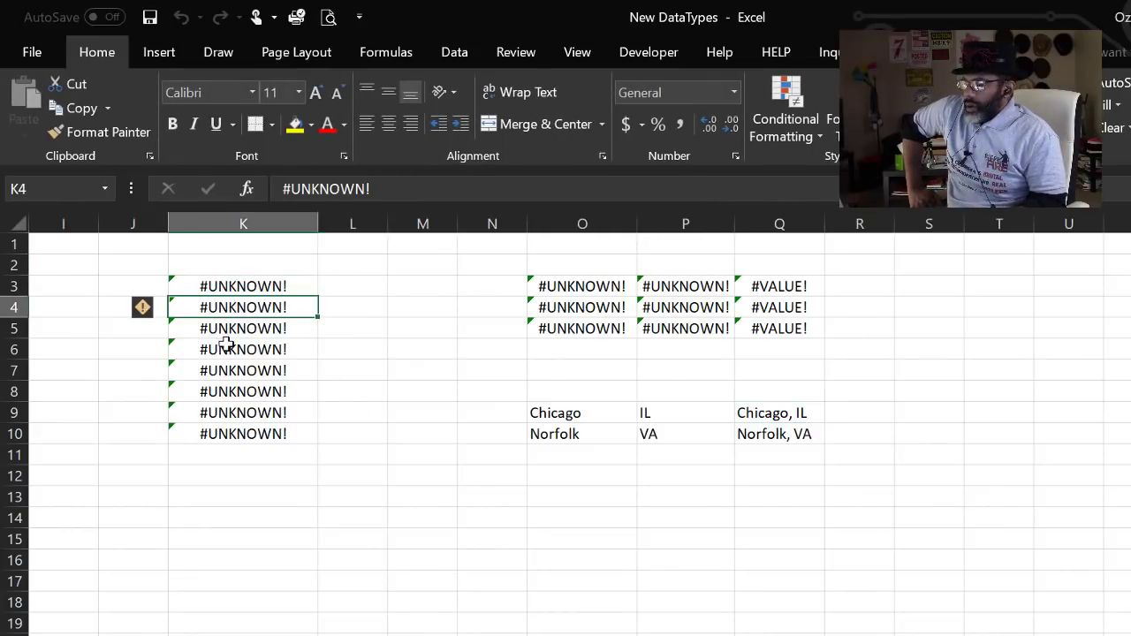
click(227, 347)
click(228, 370)
- Switch to the Cities table worksheet and move into its #UNKNOWN! Cities column
key(ctrl+Page_Up)
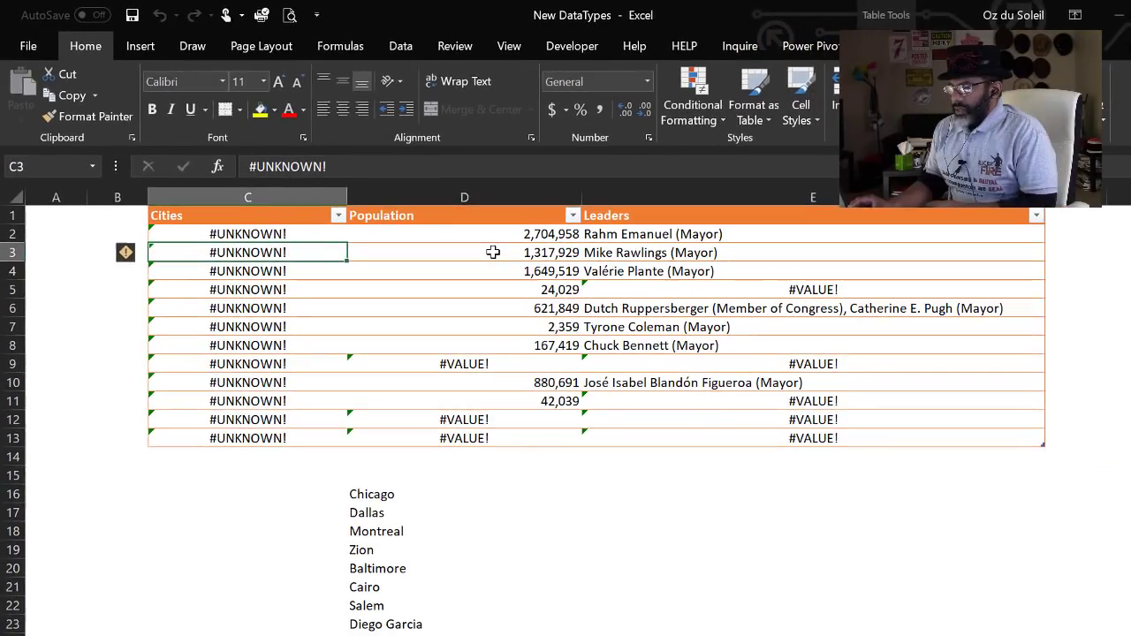
key(Down)
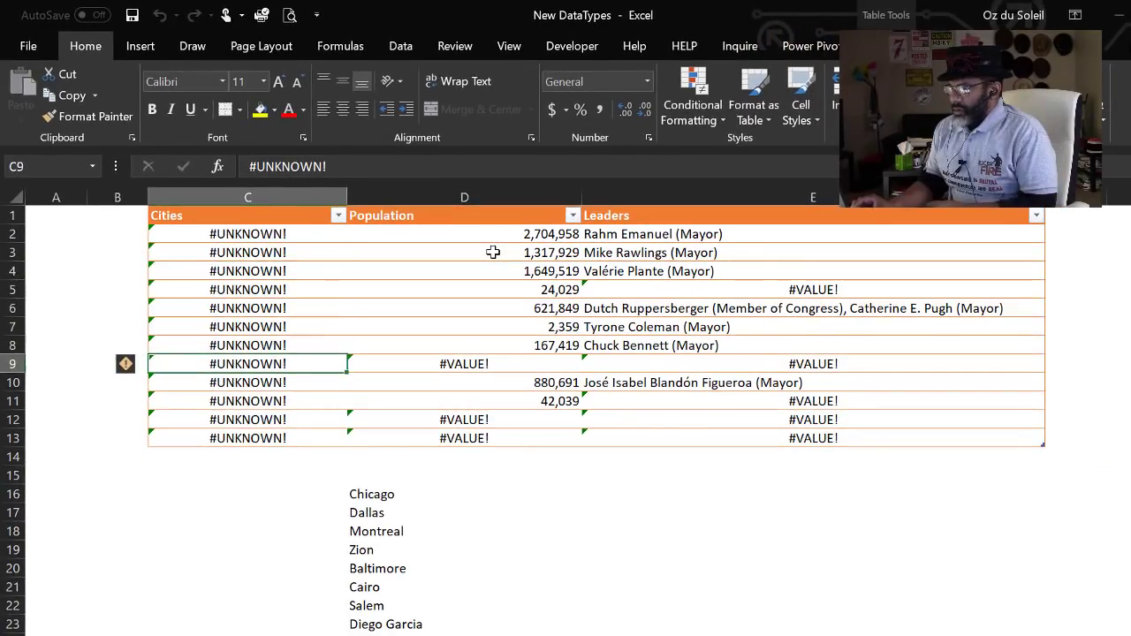